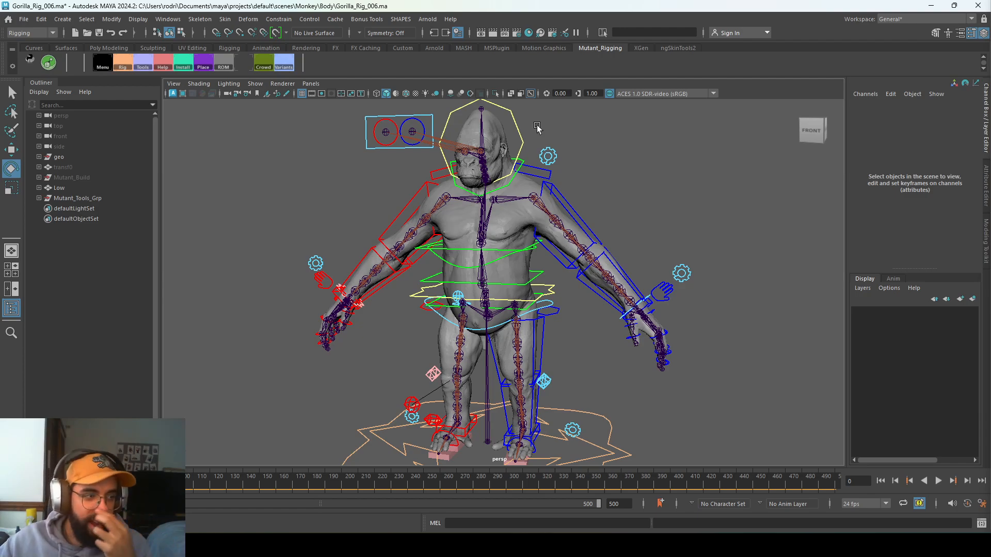
# Bring up the SHAPES plug-in interface and return to the Channel Box
pyautogui.click(401, 19)
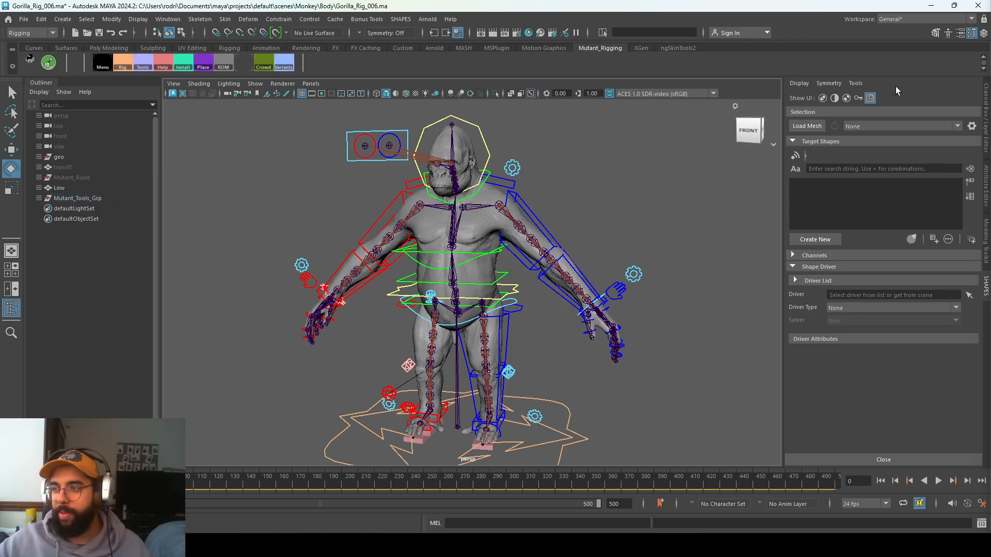
pyautogui.click(986, 101)
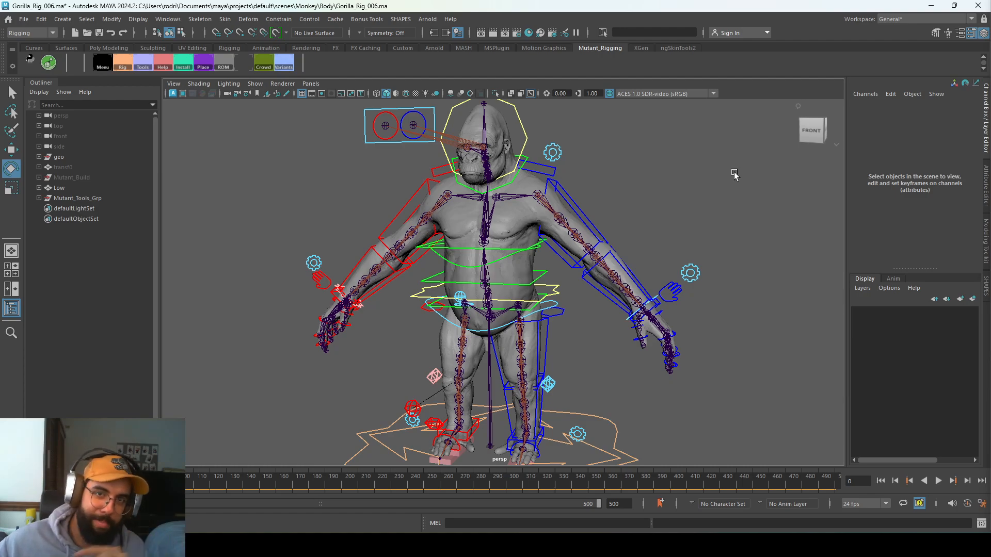
pyautogui.scroll(3, 714, 204)
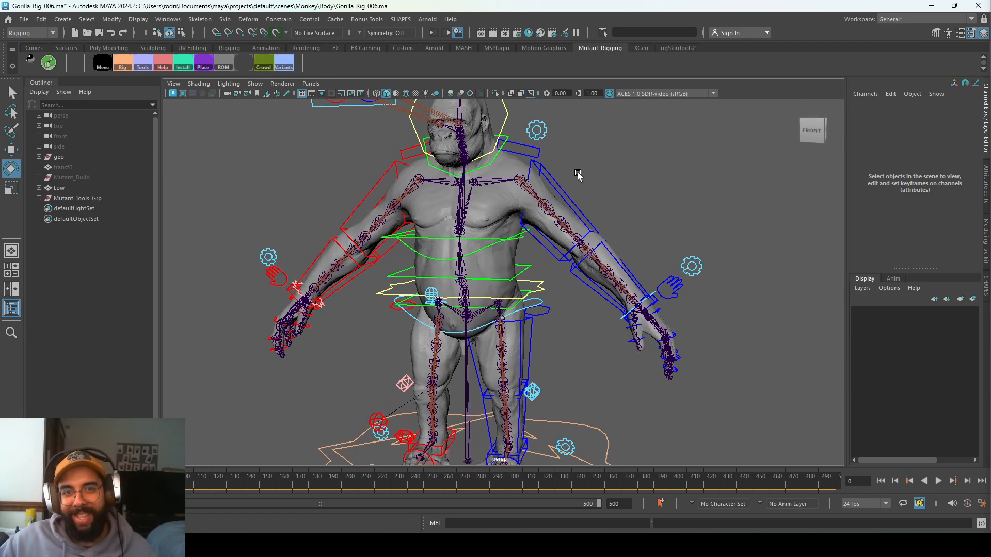
# Show the sculpting tools, try rotating the left hip FK control about Z to raise the leg, and undo the rotation
pyautogui.click(154, 48)
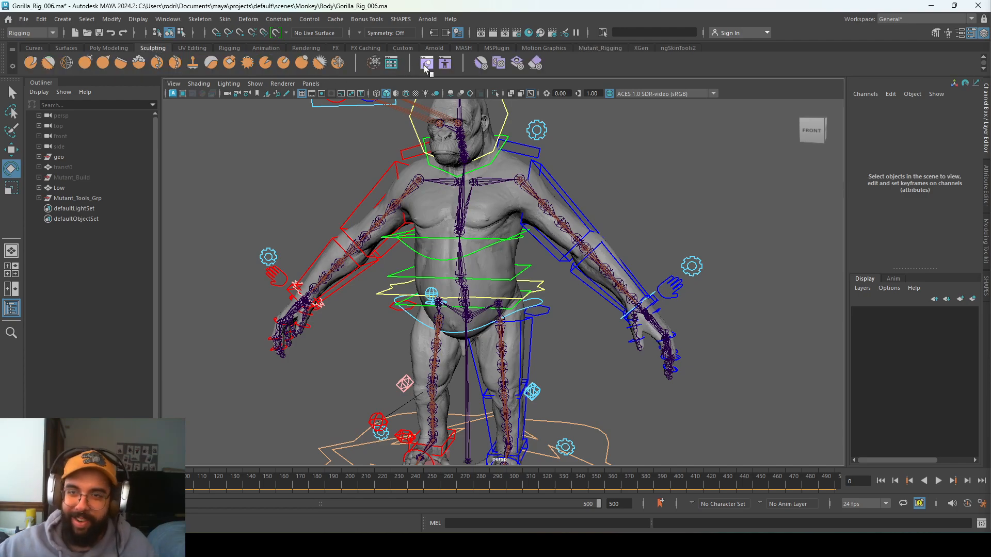
pyautogui.scroll(3, 575, 337)
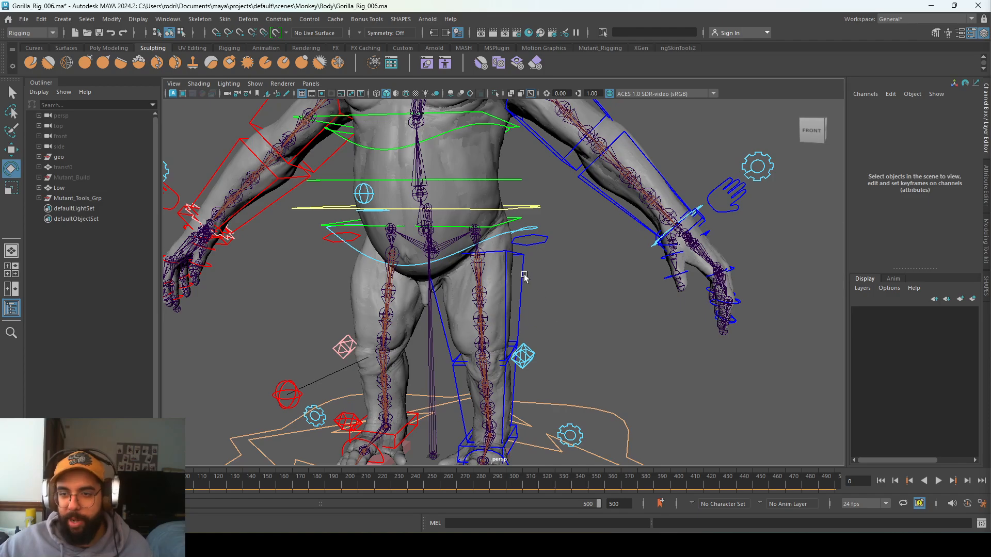
pyautogui.click(523, 275)
pyautogui.keyDown('alt'); pyautogui.moveTo(522, 351); pyautogui.dragTo(475, 333); pyautogui.keyUp('alt')
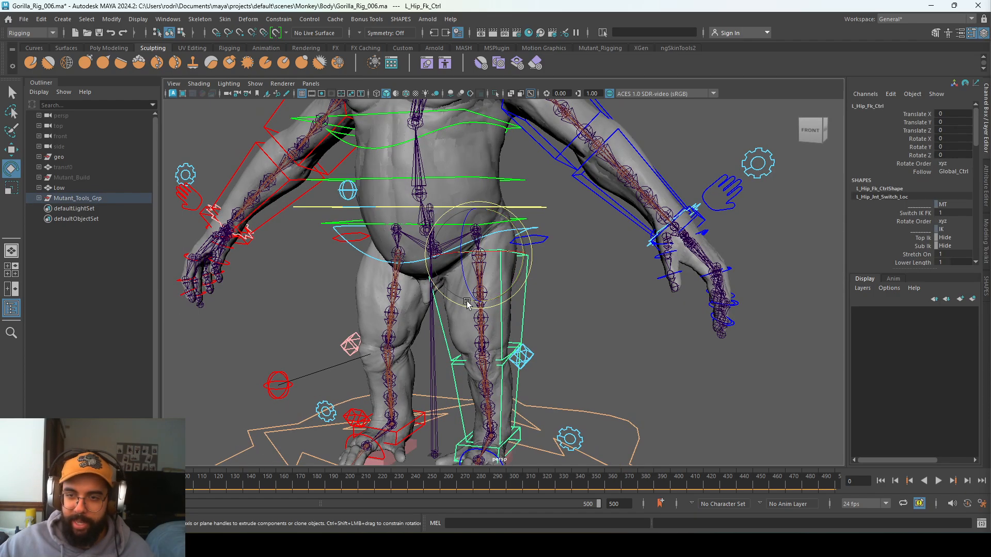
pyautogui.moveTo(465, 299); pyautogui.dragTo(460, 236)
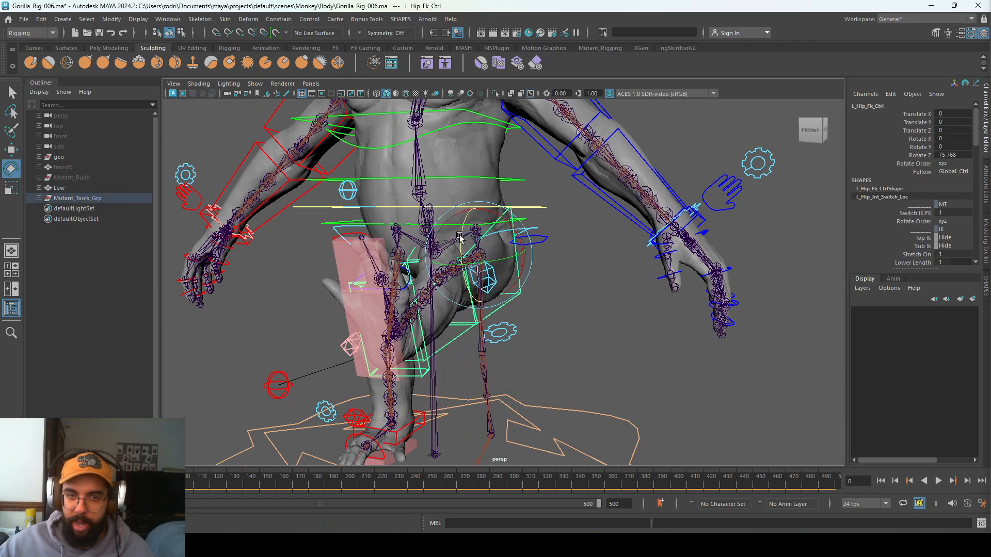
pyautogui.click(71, 188)
pyautogui.hotkey('ctrl', 'z')
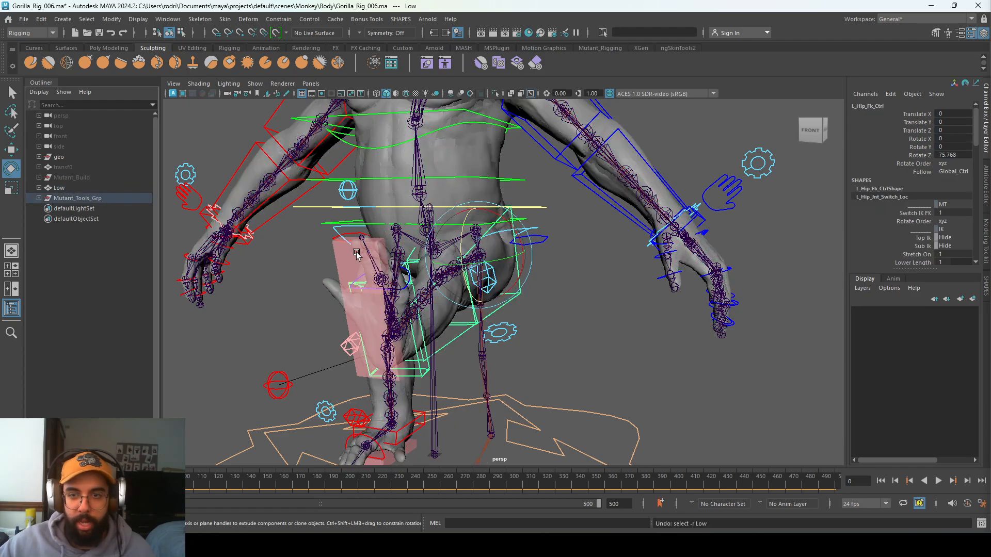
pyautogui.hotkey('ctrl', 'z')
pyautogui.keyDown('alt'); pyautogui.moveTo(407, 261); pyautogui.dragTo(414, 258, button='middle'); pyautogui.keyUp('alt')
pyautogui.keyDown('alt'); pyautogui.moveTo(414, 258); pyautogui.dragTo(426, 251, button='right'); pyautogui.keyUp('alt')
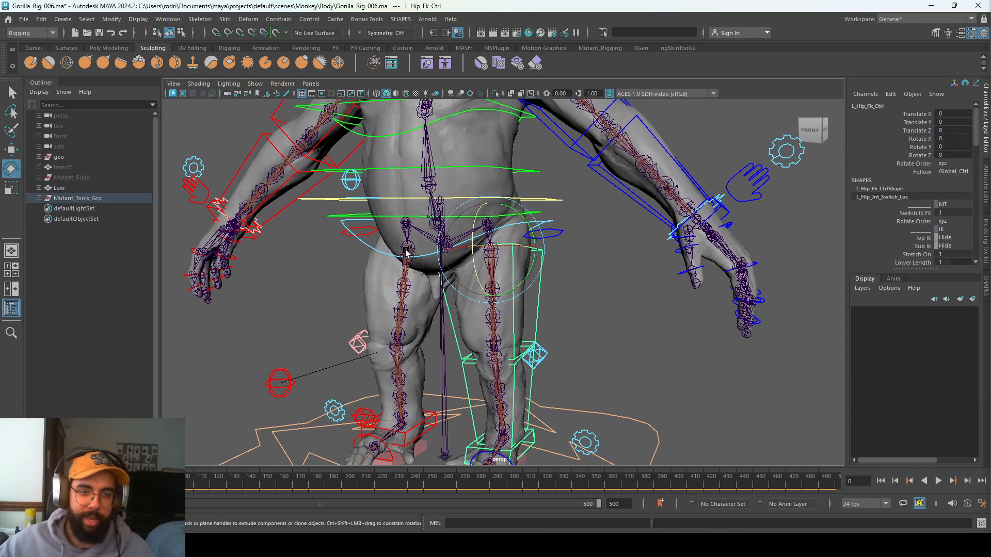
# Select the high-resolution body mesh gorila_T_pose_geo and hide it
pyautogui.click(461, 187)
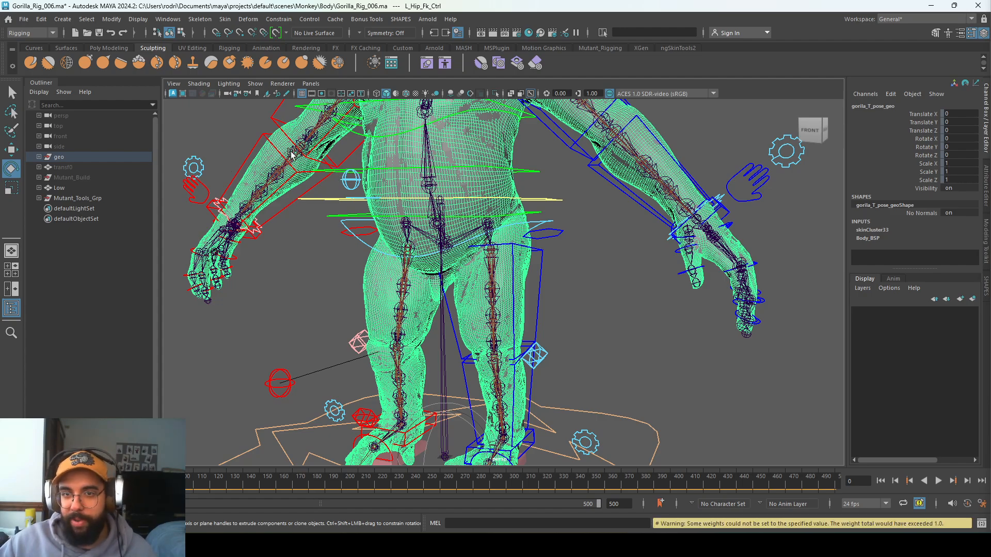
pyautogui.keyDown('alt'); pyautogui.moveTo(290, 155); pyautogui.dragTo(325, 170); pyautogui.keyUp('alt')
pyautogui.moveTo(325, 170); pyautogui.dragTo(385, 202, button='right')
pyautogui.hotkey('ctrl', 'z')
pyautogui.keyDown('alt'); pyautogui.moveTo(381, 201); pyautogui.dragTo(361, 202); pyautogui.keyUp('alt')
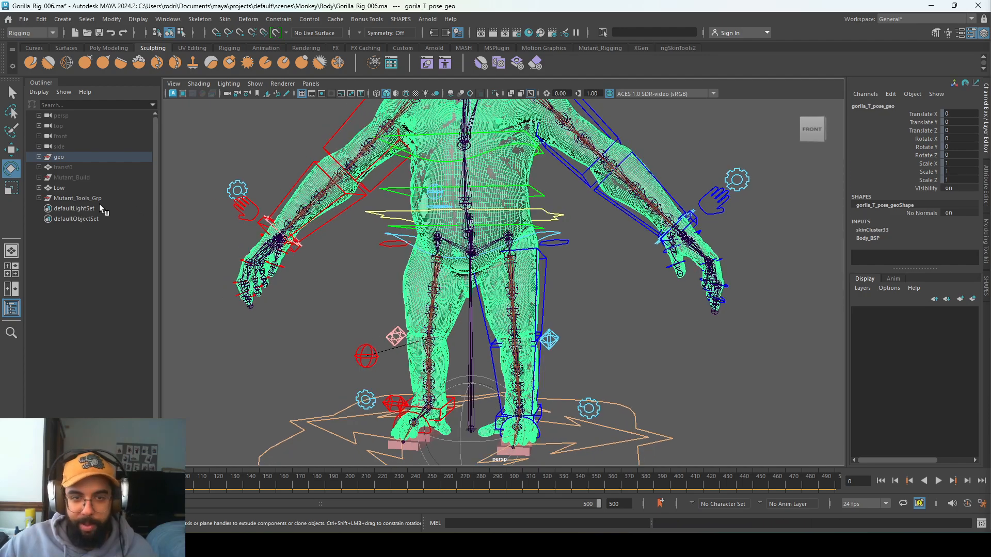
pyautogui.hotkey('ctrl', 'h')
# Raise the left leg forward by rotating L_Hip_Fk_Ctrl about Z to about 84.5 degrees, and inspect the hip deformation
pyautogui.click(84, 198)
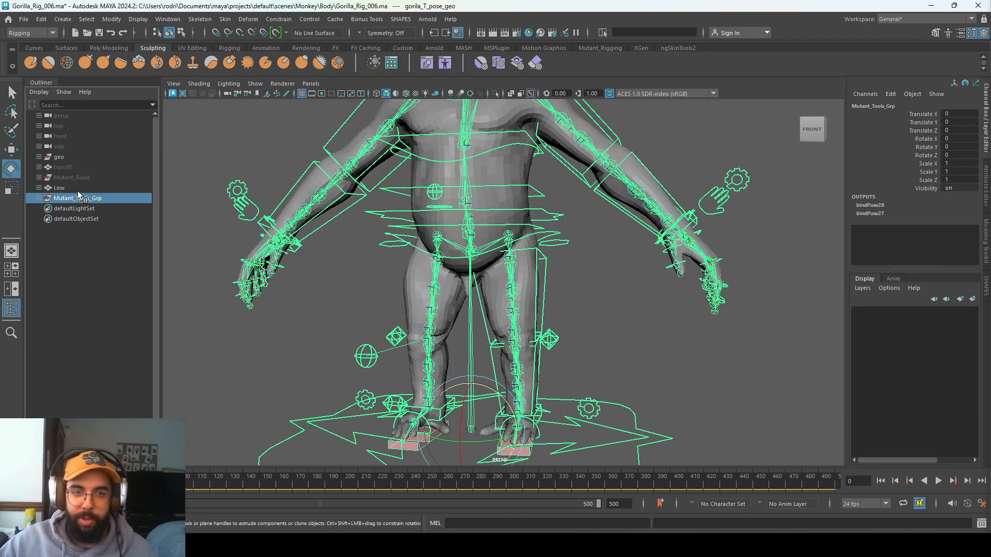
pyautogui.click(72, 189)
pyautogui.keyDown('alt'); pyautogui.moveTo(361, 219); pyautogui.dragTo(418, 243, button='right'); pyautogui.keyUp('alt')
pyautogui.click(542, 269)
pyautogui.keyDown('alt'); pyautogui.moveTo(542, 269); pyautogui.dragTo(459, 294); pyautogui.keyUp('alt')
pyautogui.keyDown('alt'); pyautogui.moveTo(522, 306); pyautogui.dragTo(517, 316); pyautogui.keyUp('alt')
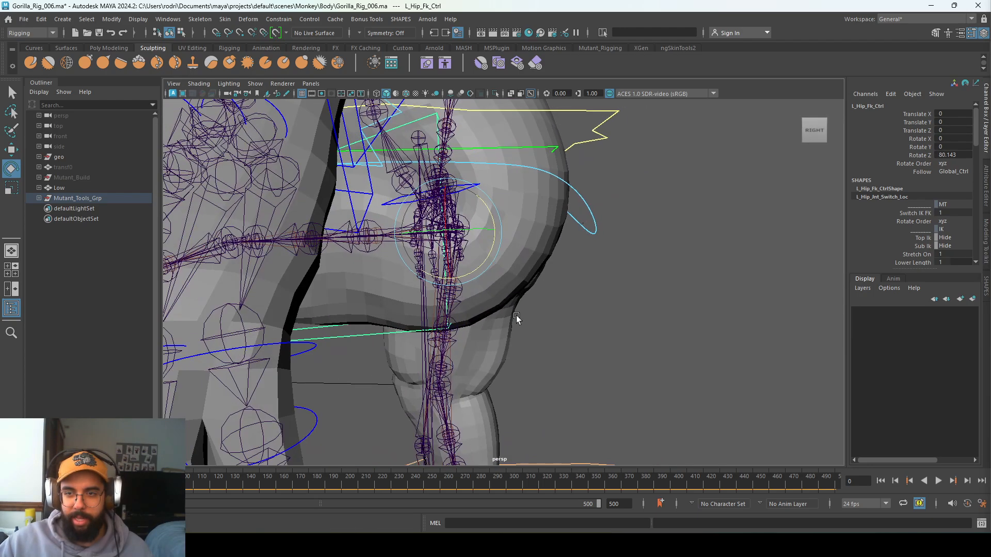
pyautogui.moveTo(493, 333); pyautogui.dragTo(486, 331, button='middle')
pyautogui.press('4')
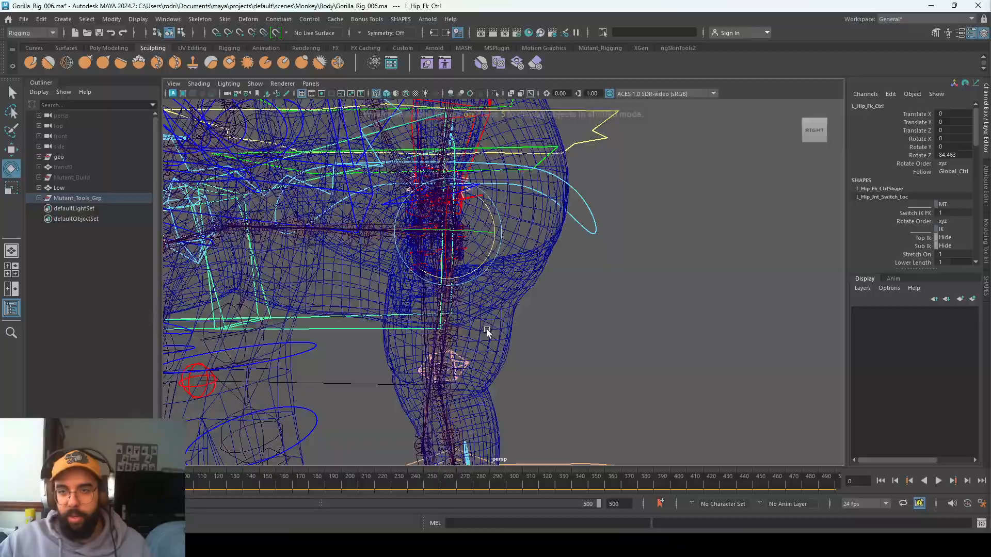
pyautogui.moveTo(487, 332)
pyautogui.keyDown('alt'); pyautogui.mouseDown()
pyautogui.moveTo(466, 315)
pyautogui.moveTo(475, 330)
pyautogui.moveTo(495, 324)
pyautogui.moveTo(436, 331)
pyautogui.moveTo(418, 273)
pyautogui.moveTo(486, 253)
pyautogui.mouseUp(); pyautogui.keyUp('alt')
pyautogui.press('5')
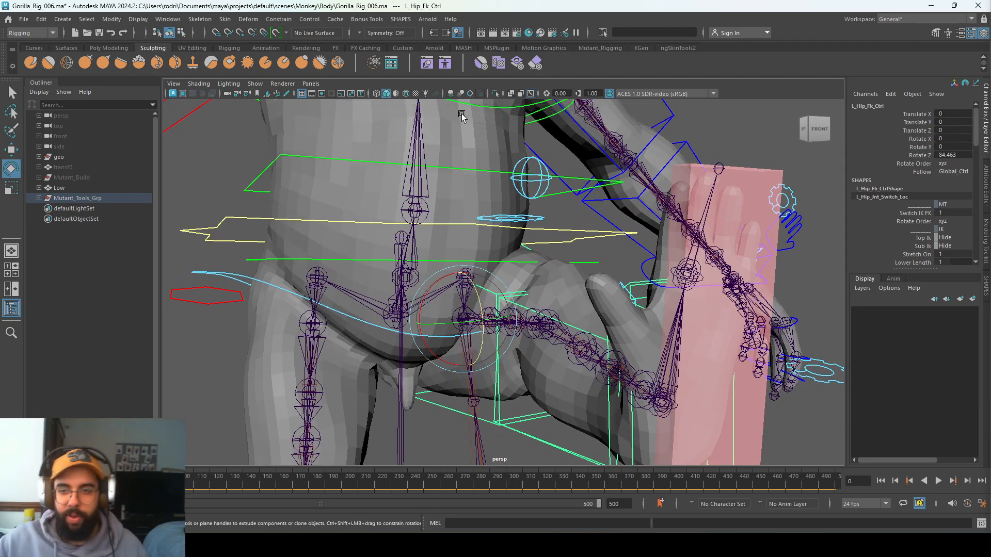
pyautogui.keyDown('alt'); pyautogui.moveTo(461, 217); pyautogui.dragTo(392, 181); pyautogui.keyUp('alt')
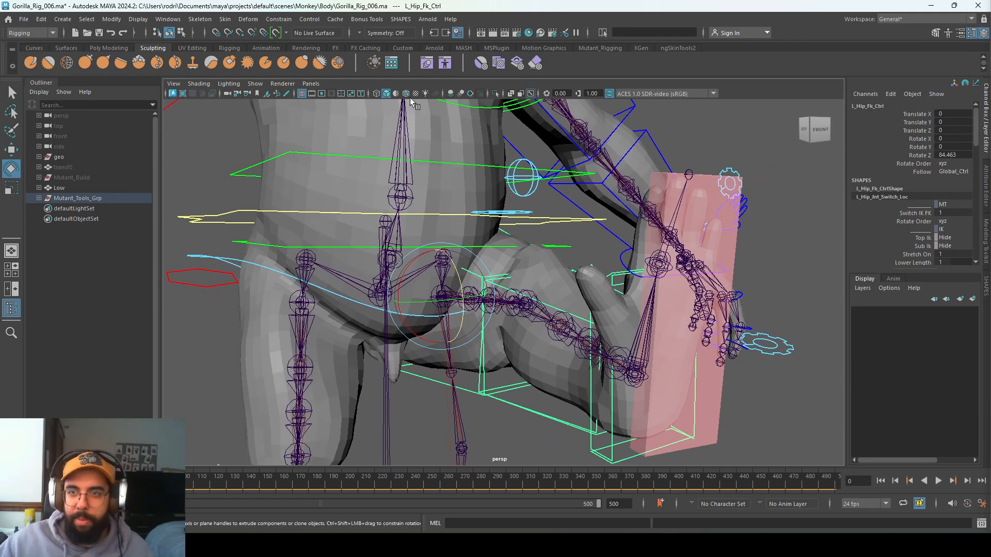
# Open the Shape Editor and collapse the shoulder, elbow, hip and knee bendy blend shape nodes
pyautogui.click(426, 63)
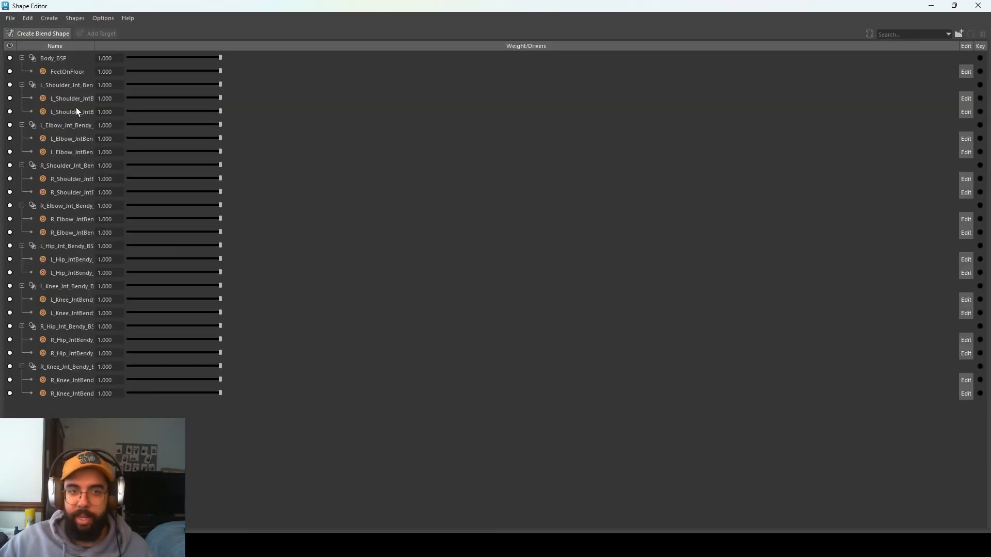
pyautogui.click(23, 85)
pyautogui.click(21, 98)
pyautogui.click(21, 112)
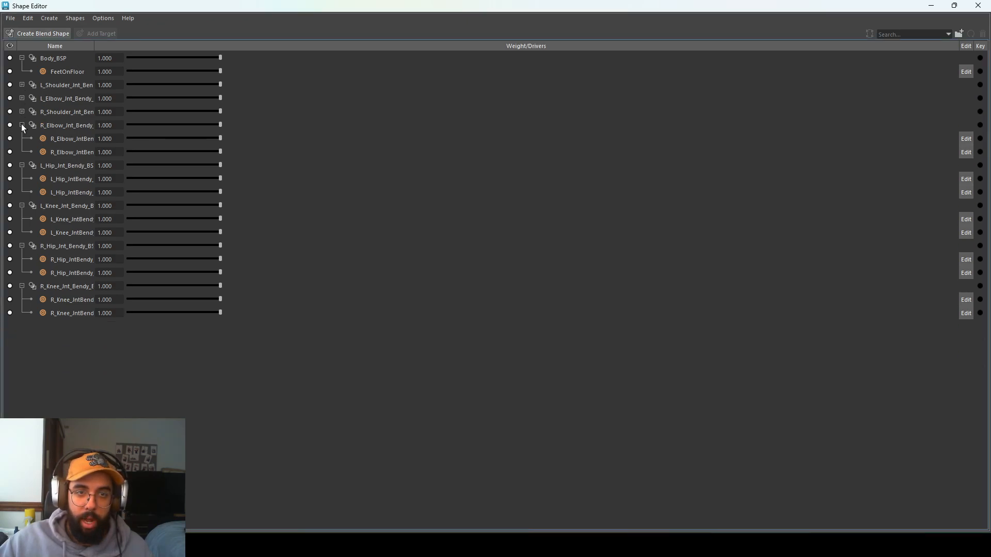
pyautogui.click(22, 125)
pyautogui.click(21, 139)
pyautogui.click(22, 152)
pyautogui.click(22, 165)
pyautogui.click(22, 179)
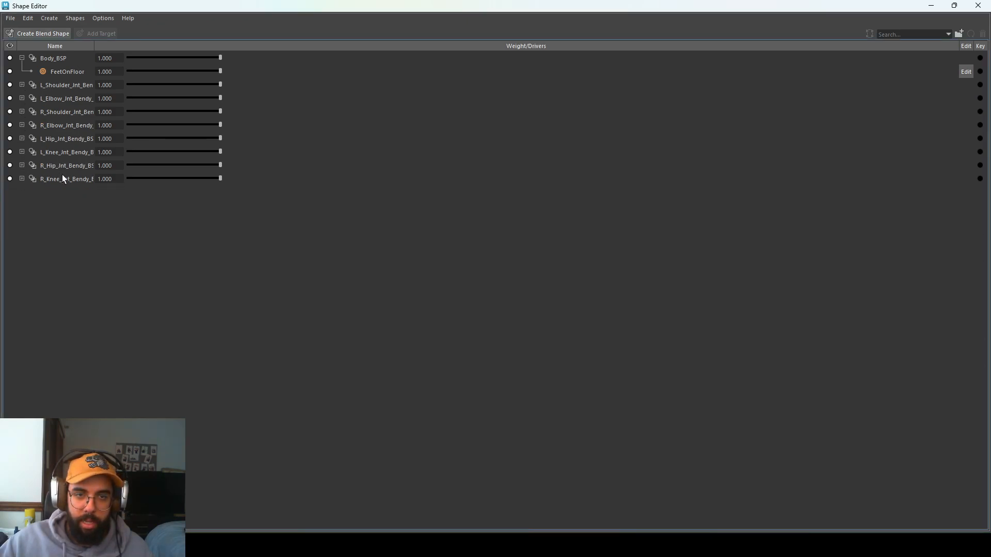
pyautogui.moveTo(62, 177)
pyautogui.mouseDown()
pyautogui.moveTo(60, 91)
pyautogui.moveTo(62, 172)
pyautogui.mouseUp()
pyautogui.click(67, 193)
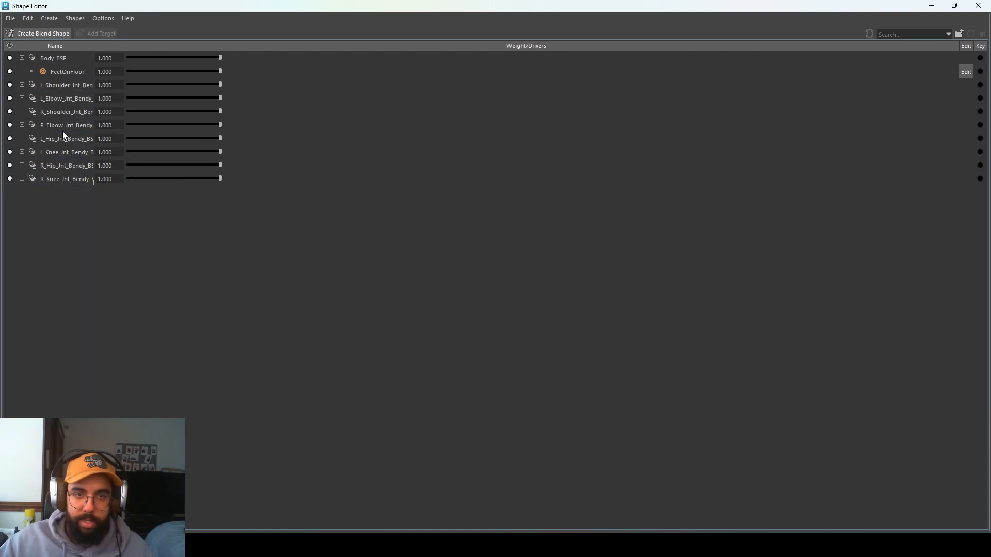
# Group the eight bendy joint blend shape nodes under the name RigBSPGRP, and collapse that group and Body_BSP
pyautogui.click(65, 85)
pyautogui.keyDown('shift'); pyautogui.click(70, 180); pyautogui.keyUp('shift')
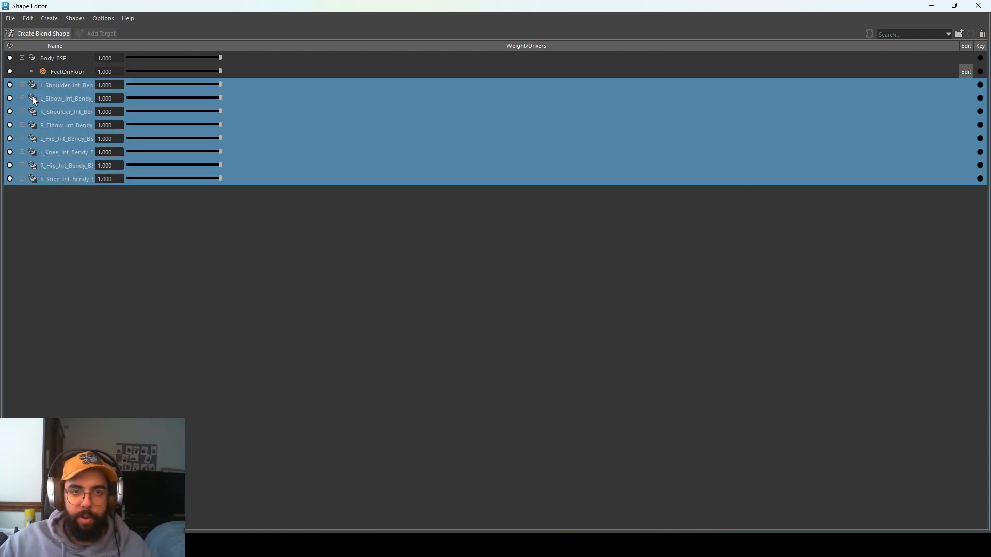
pyautogui.hotkey('ctrl', 'g')
pyautogui.doubleClick(63, 86)
pyautogui.write('Rig')
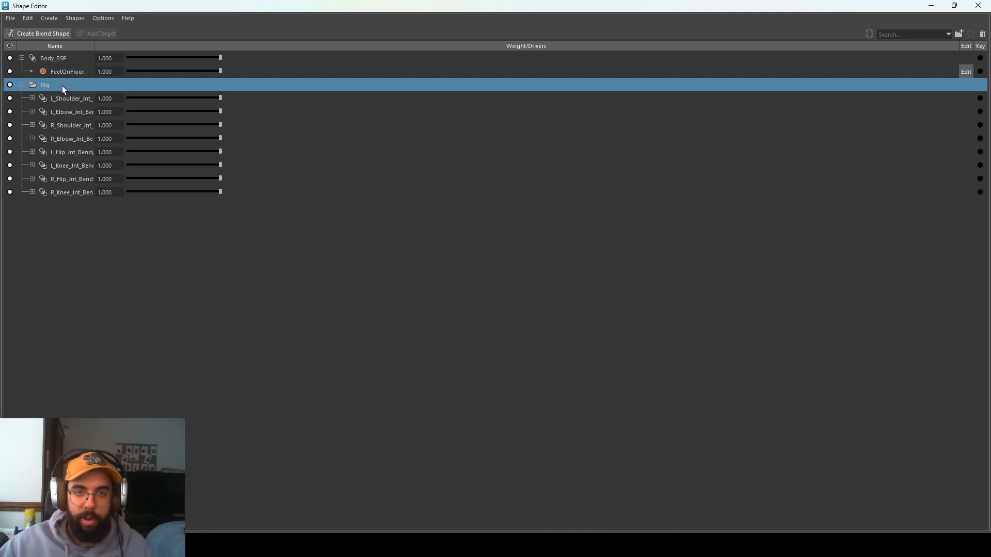
pyautogui.click(23, 86)
pyautogui.doubleClick(54, 86)
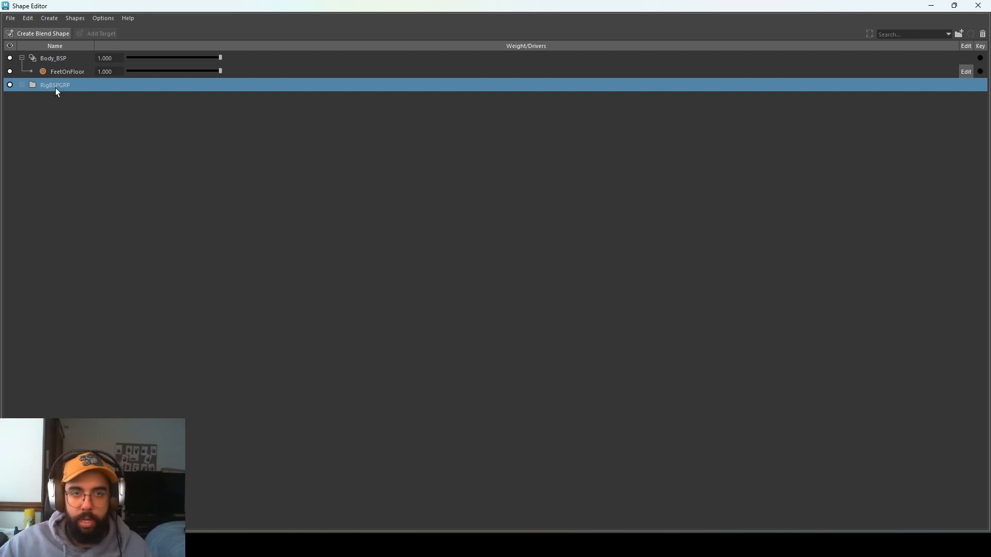
pyautogui.click(54, 60)
pyautogui.click(21, 58)
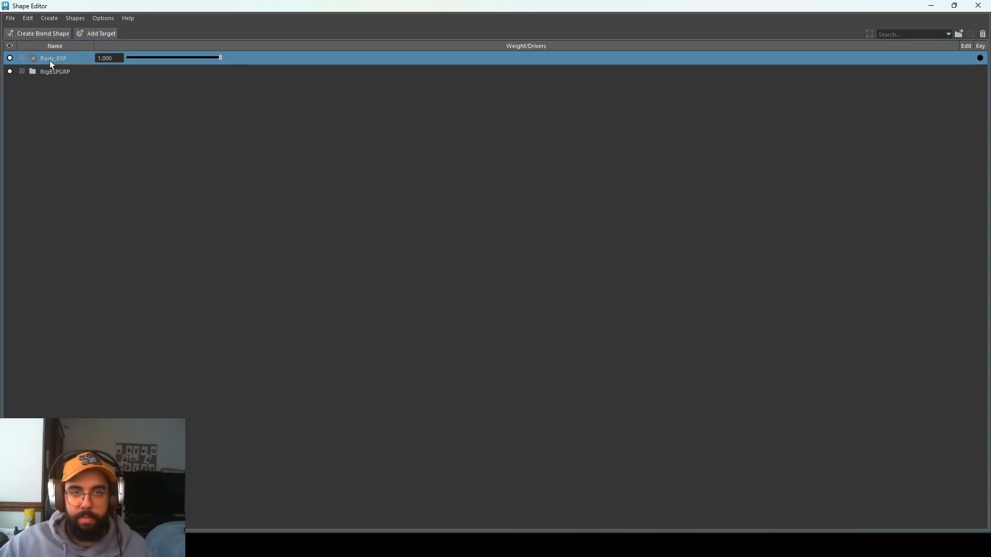
# Create a blend shape node on the Low mesh and name it Body_Low_Correctives_BSP
pyautogui.click(82, 102)
pyautogui.moveTo(185, 3); pyautogui.dragTo(619, 80)
pyautogui.click(59, 188)
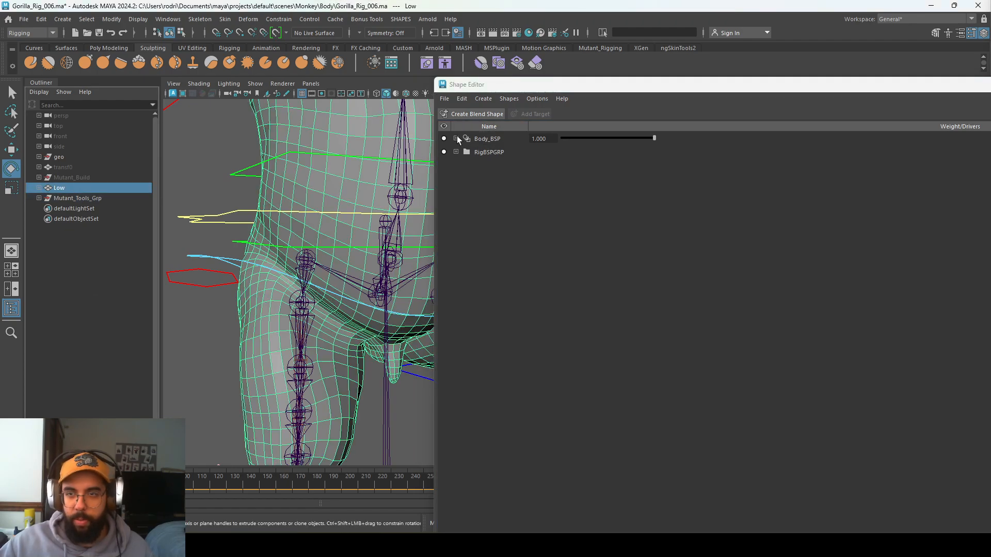
pyautogui.click(477, 113)
pyautogui.doubleClick(494, 166)
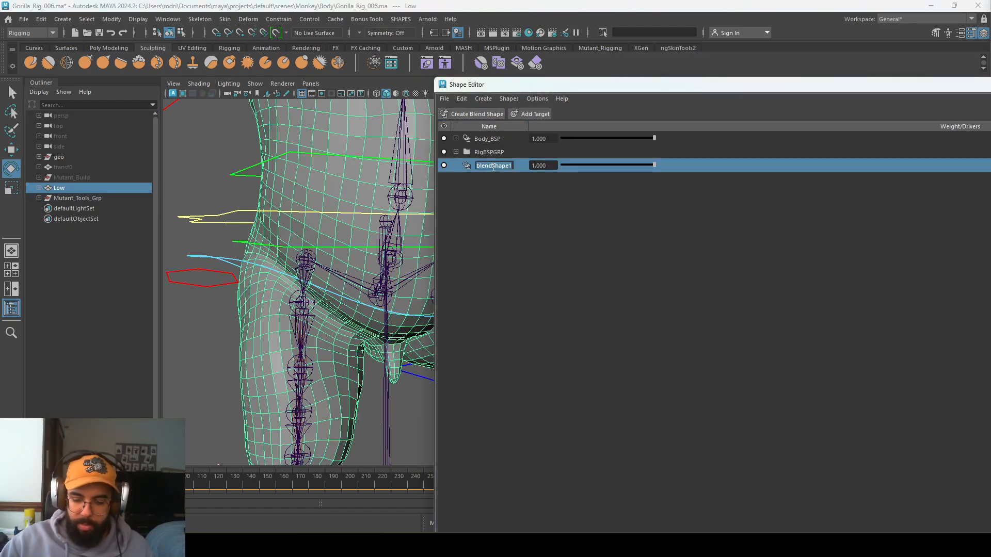
pyautogui.write('Body_Low_Correctives_BSP')
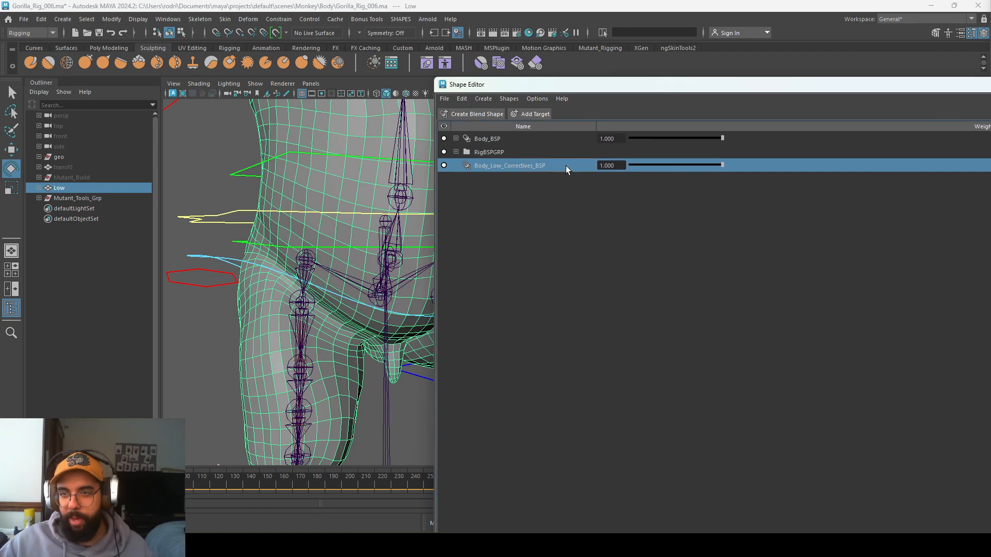
pyautogui.doubleClick(544, 168)
pyautogui.press('BackSpace')
pyautogui.hotkey('ctrl', 'a')
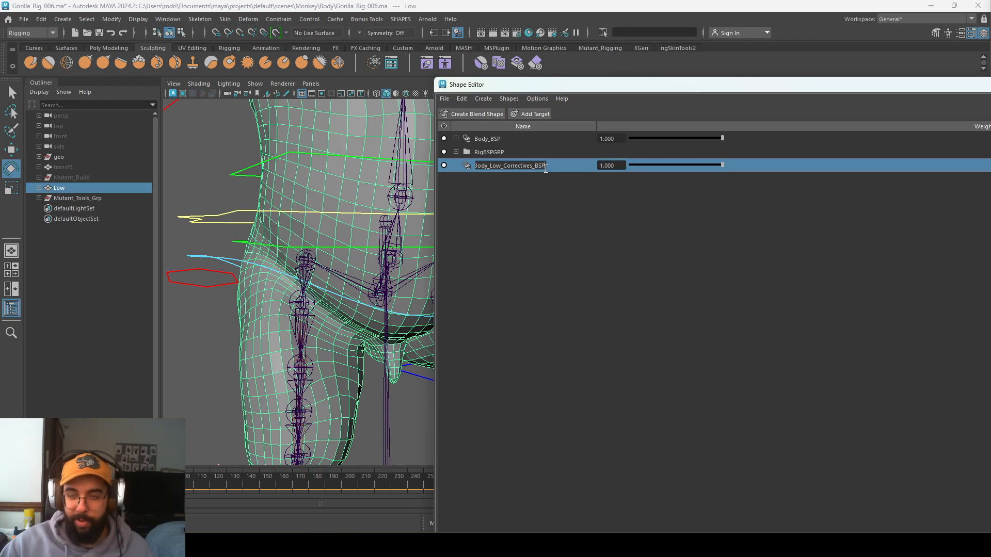
pyautogui.press('Return')
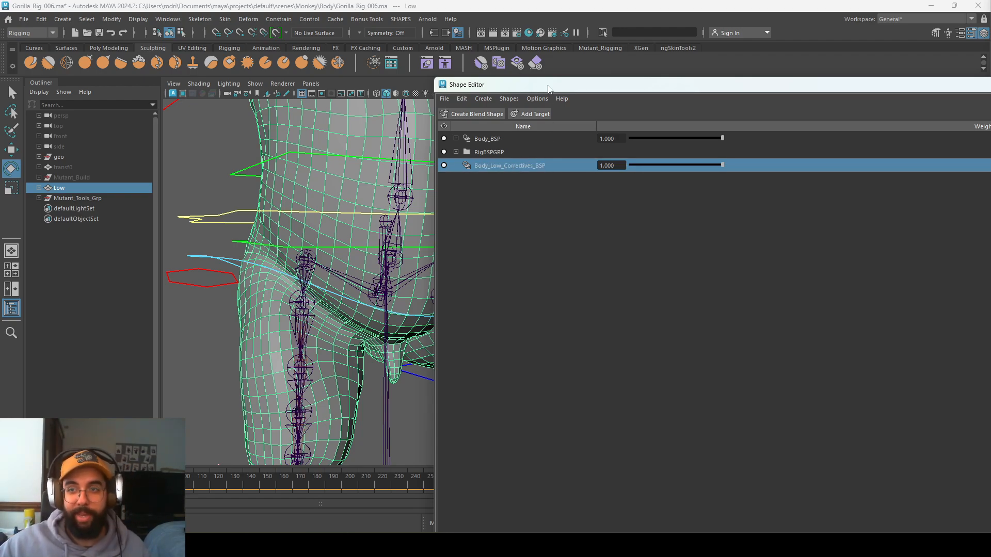
# Add a target named L_Leg_Front_Up to Body_Low_Correctives_BSP and move the Shape Editor clear of the viewport
pyautogui.moveTo(558, 89)
pyautogui.mouseDown()
pyautogui.moveTo(593, 90)
pyautogui.moveTo(512, 82)
pyautogui.moveTo(517, 95)
pyautogui.moveTo(565, 95)
pyautogui.mouseUp()
pyautogui.click(544, 122)
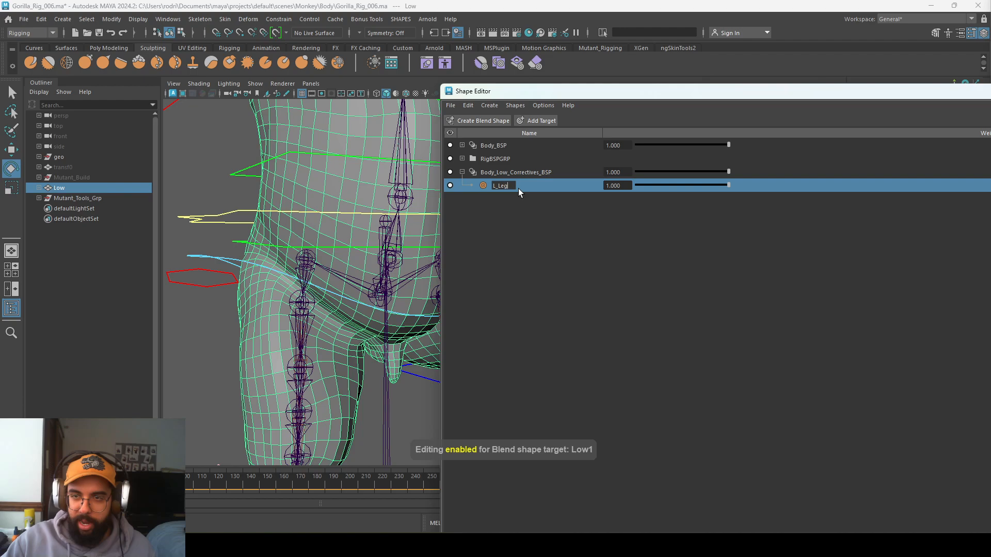
pyautogui.write('_Front_Up')
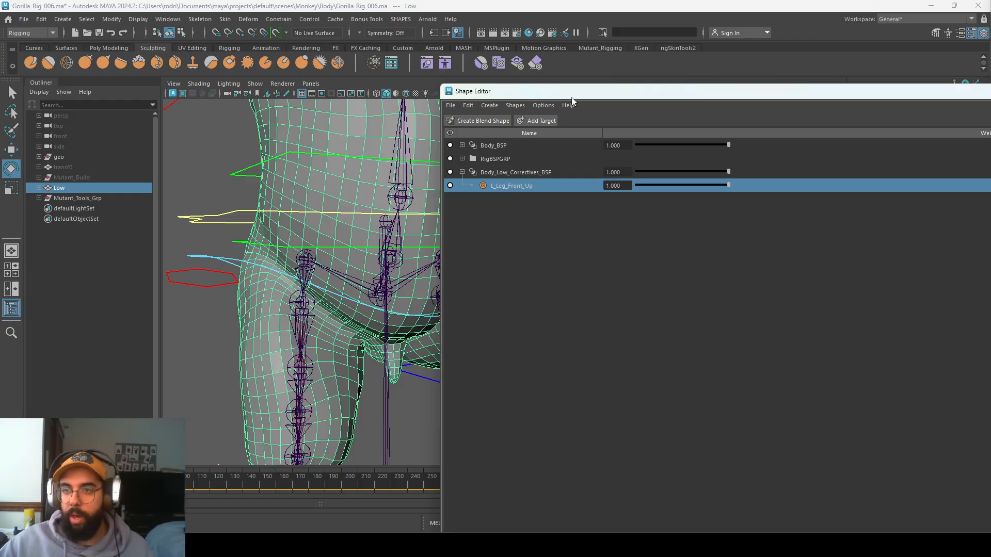
pyautogui.moveTo(571, 96); pyautogui.dragTo(988, 150)
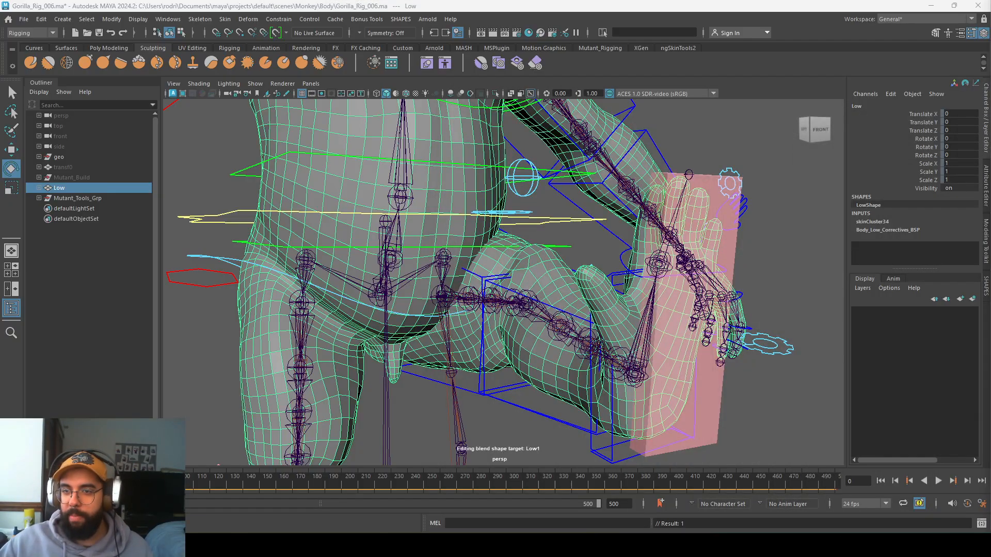
# Isolate the Low mesh in the viewport and switch it to vertex selection
pyautogui.keyDown('alt'); pyautogui.moveTo(597, 358); pyautogui.dragTo(475, 309); pyautogui.keyUp('alt')
pyautogui.scroll(1, 475, 309)
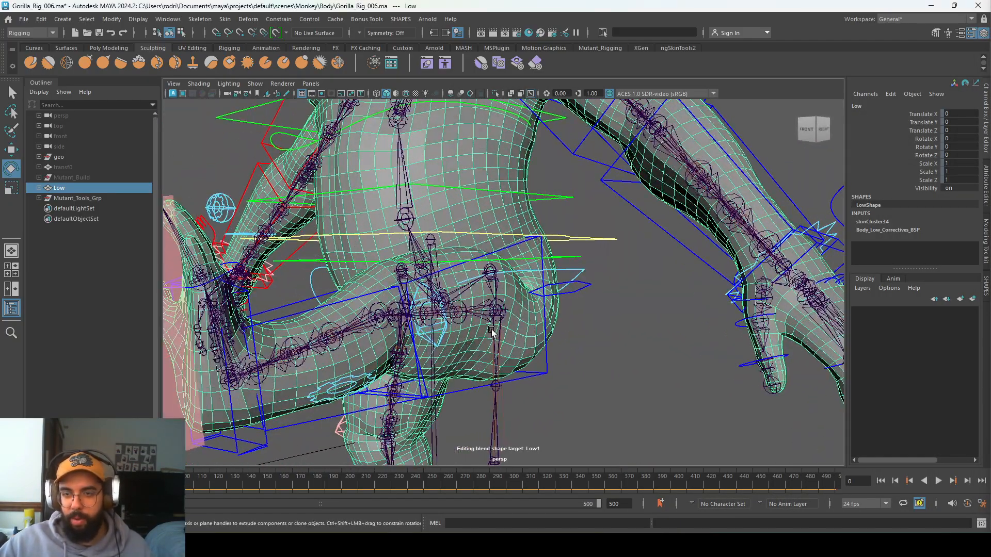
pyautogui.hotkey('ctrl', '1')
pyautogui.moveTo(466, 220); pyautogui.dragTo(417, 221, button='right')
pyautogui.scroll(1, 418, 222)
pyautogui.keyDown('alt'); pyautogui.moveTo(419, 222); pyautogui.dragTo(420, 282, button='middle'); pyautogui.keyUp('alt')
pyautogui.keyDown('alt'); pyautogui.moveTo(420, 283); pyautogui.dragTo(440, 283); pyautogui.keyUp('alt')
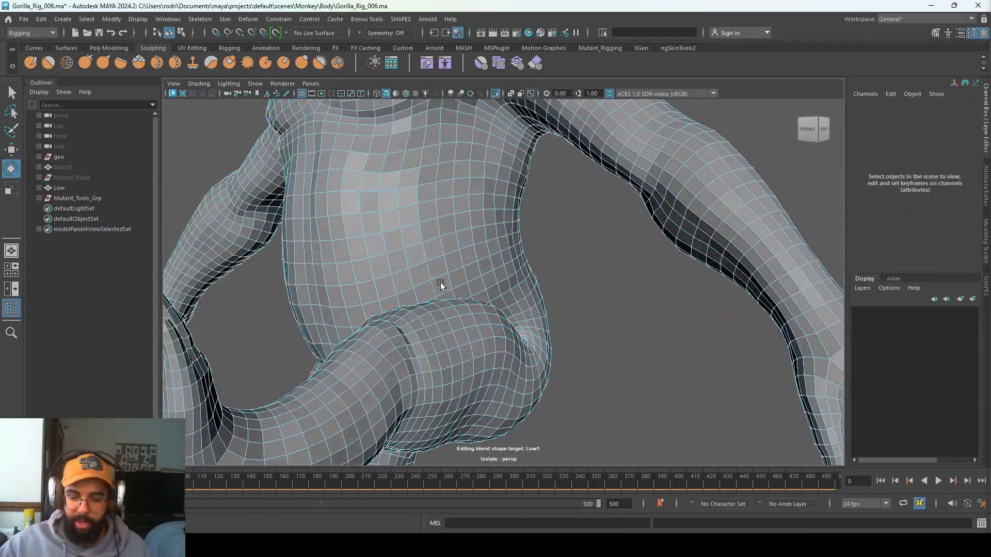
# Select a vertex in the crease above the raised left thigh and adjust its soft selection falloff over the lower belly
pyautogui.press('4')
pyautogui.keyDown('alt'); pyautogui.moveTo(443, 296); pyautogui.dragTo(481, 317, button='right'); pyautogui.keyUp('alt')
pyautogui.keyDown('alt'); pyautogui.moveTo(481, 317); pyautogui.dragTo(520, 305); pyautogui.keyUp('alt')
pyautogui.click(432, 285)
pyautogui.keyDown('alt'); pyautogui.moveTo(432, 285); pyautogui.dragTo(630, 311); pyautogui.keyUp('alt')
pyautogui.press('b')
pyautogui.moveTo(527, 312)
pyautogui.keyDown('alt'); pyautogui.mouseDown()
pyautogui.moveTo(487, 314)
pyautogui.moveTo(650, 330)
pyautogui.moveTo(422, 294)
pyautogui.moveTo(435, 282)
pyautogui.mouseUp(); pyautogui.keyUp('alt')
pyautogui.press('b')
pyautogui.press('5')
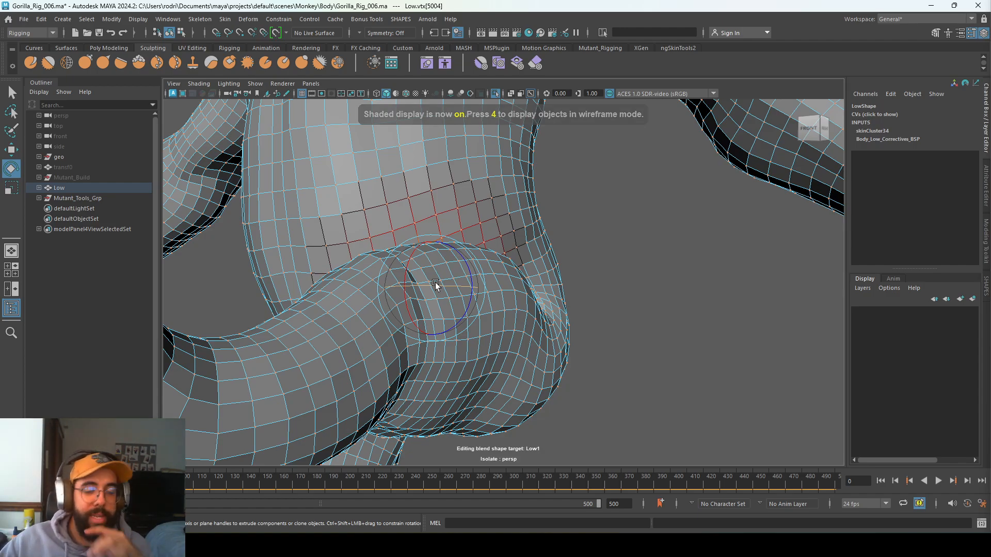
pyautogui.moveTo(495, 301)
pyautogui.keyDown('alt'); pyautogui.mouseDown()
pyautogui.moveTo(454, 297)
pyautogui.moveTo(538, 289)
pyautogui.mouseUp(); pyautogui.keyUp('alt')
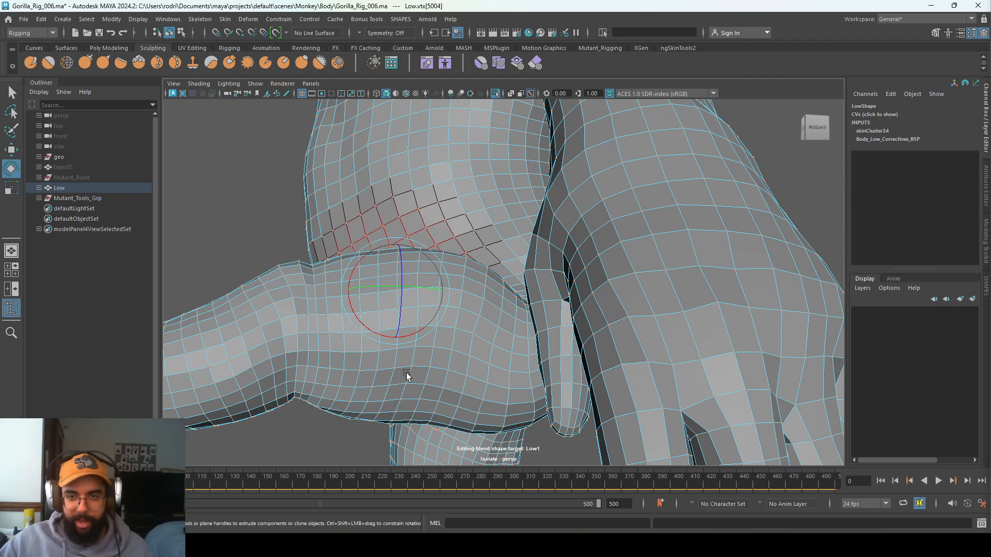
pyautogui.keyDown('alt'); pyautogui.moveTo(609, 244); pyautogui.dragTo(445, 253); pyautogui.keyUp('alt')
# Try moving the soft-selected lower belly vertices sideways and forward above the thigh, undoing each attempt
pyautogui.press('w')
pyautogui.hotkey('ctrl', 'z')
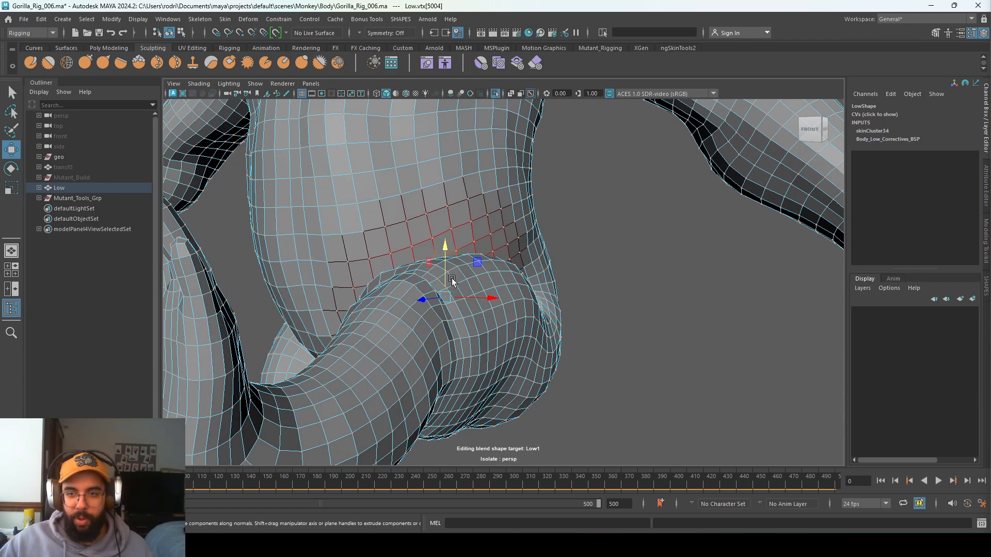
pyautogui.moveTo(491, 299); pyautogui.dragTo(522, 308)
pyautogui.hotkey('ctrl', 'z')
pyautogui.moveTo(424, 299); pyautogui.dragTo(382, 335)
pyautogui.hotkey('ctrl', 'z')
pyautogui.moveTo(395, 299); pyautogui.dragTo(375, 321)
pyautogui.hotkey('ctrl', 'z')
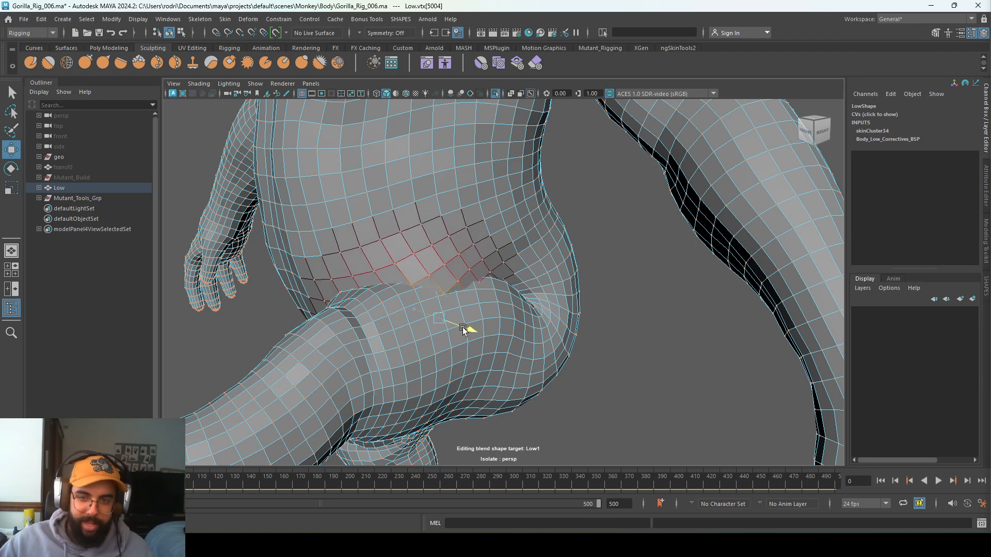
# Pull the soft-selected lower belly vertices slightly outward above the raised left thigh
pyautogui.keyDown('alt'); pyautogui.moveTo(439, 330); pyautogui.dragTo(592, 327); pyautogui.keyUp('alt')
pyautogui.moveTo(419, 266); pyautogui.dragTo(386, 259)
pyautogui.keyDown('alt'); pyautogui.moveTo(386, 259); pyautogui.dragTo(449, 311); pyautogui.keyUp('alt')
pyautogui.click(408, 294)
# Pick a vertex hidden inside the left hip crease using wireframe display
pyautogui.press('4')
pyautogui.moveTo(427, 238); pyautogui.dragTo(476, 222, button='right')
pyautogui.keyDown('alt'); pyautogui.moveTo(476, 222); pyautogui.dragTo(466, 202); pyautogui.keyUp('alt')
pyautogui.keyDown('alt'); pyautogui.moveTo(466, 201); pyautogui.dragTo(497, 244, button='right'); pyautogui.keyUp('alt')
pyautogui.keyDown('alt'); pyautogui.moveTo(497, 245); pyautogui.dragTo(327, 212); pyautogui.keyUp('alt')
pyautogui.moveTo(327, 211); pyautogui.dragTo(287, 211, button='right')
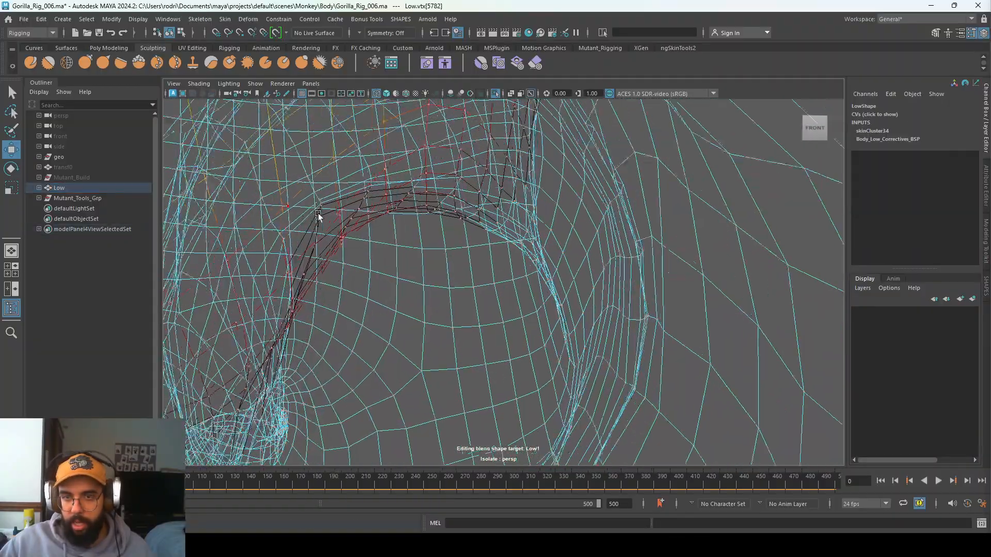
pyautogui.keyDown('alt'); pyautogui.moveTo(319, 216); pyautogui.dragTo(310, 214); pyautogui.keyUp('alt')
pyautogui.click(342, 233)
pyautogui.keyDown('alt'); pyautogui.moveTo(360, 259); pyautogui.dragTo(362, 270); pyautogui.keyUp('alt')
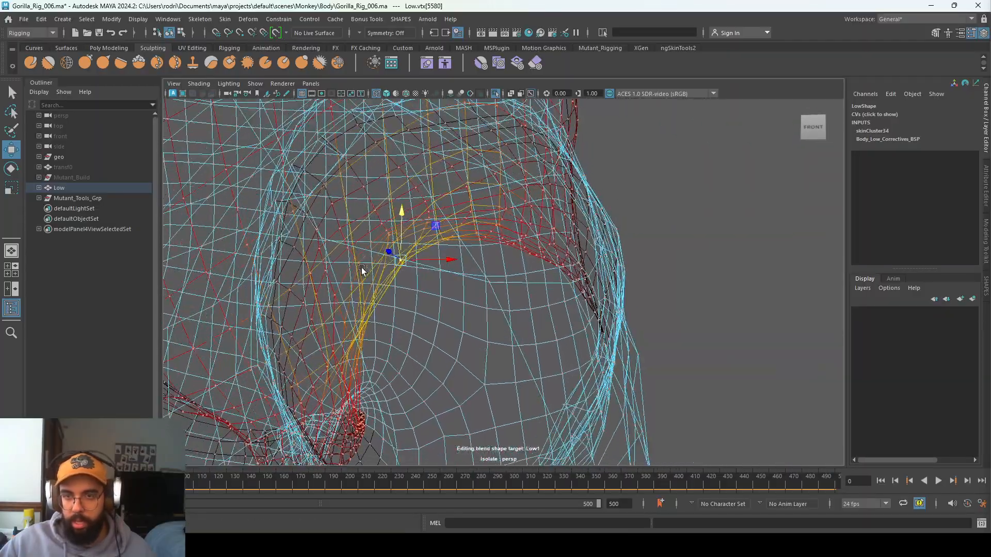
# Try raising another soft-selected vertex deep in the fold between belly and left thigh in shaded display, and undo it
pyautogui.keyDown('alt'); pyautogui.moveTo(363, 270); pyautogui.dragTo(390, 274, button='right'); pyautogui.keyUp('alt')
pyautogui.keyDown('alt'); pyautogui.moveTo(390, 275); pyautogui.dragTo(441, 271); pyautogui.keyUp('alt')
pyautogui.click(450, 260)
pyautogui.keyDown('alt'); pyautogui.moveTo(456, 278); pyautogui.dragTo(383, 267, button='right'); pyautogui.keyUp('alt')
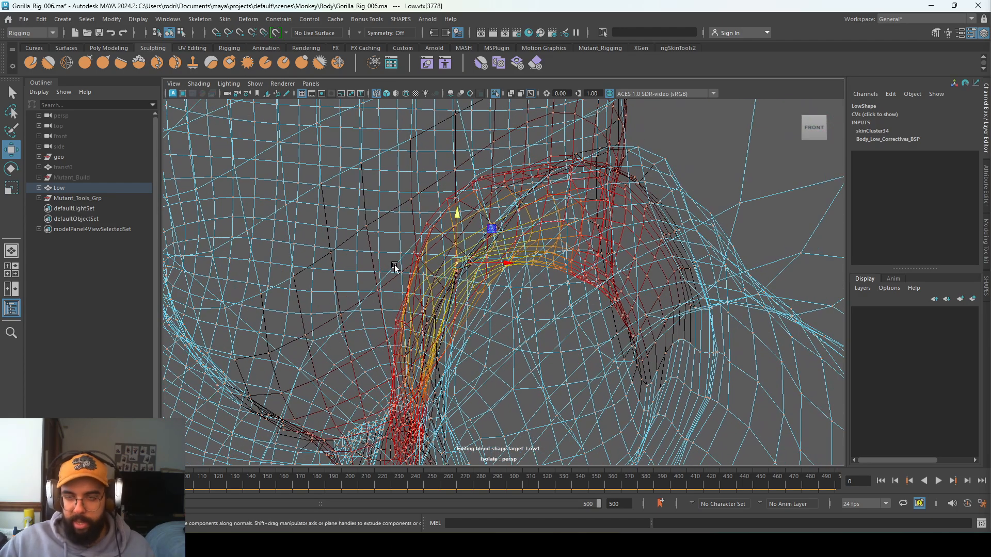
pyautogui.press('5')
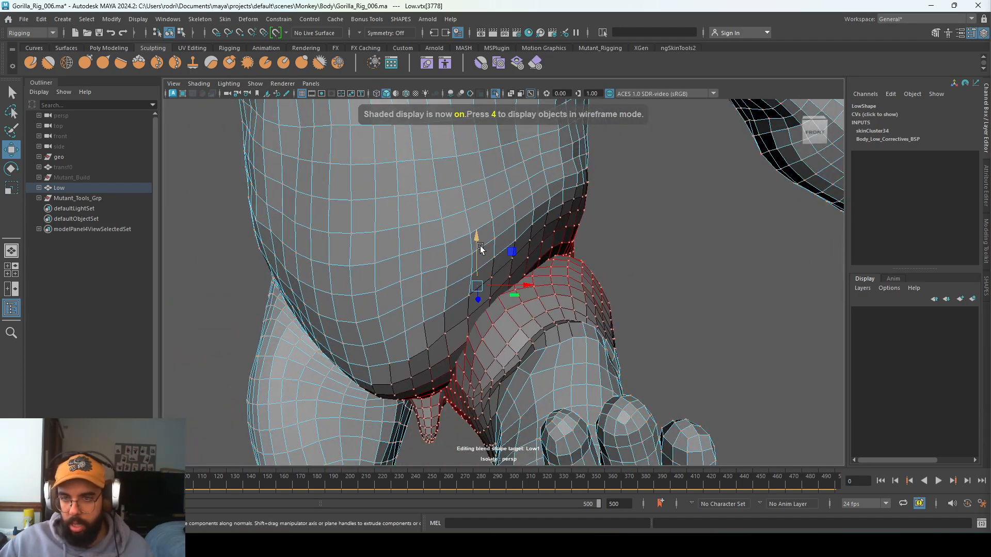
pyautogui.moveTo(480, 245); pyautogui.dragTo(473, 217)
pyautogui.hotkey('ctrl', 'z')
# Grow a vertex selection across the lower belly and isolate that part of the mesh
pyautogui.keyDown('alt'); pyautogui.moveTo(507, 273); pyautogui.dragTo(488, 255); pyautogui.keyUp('alt')
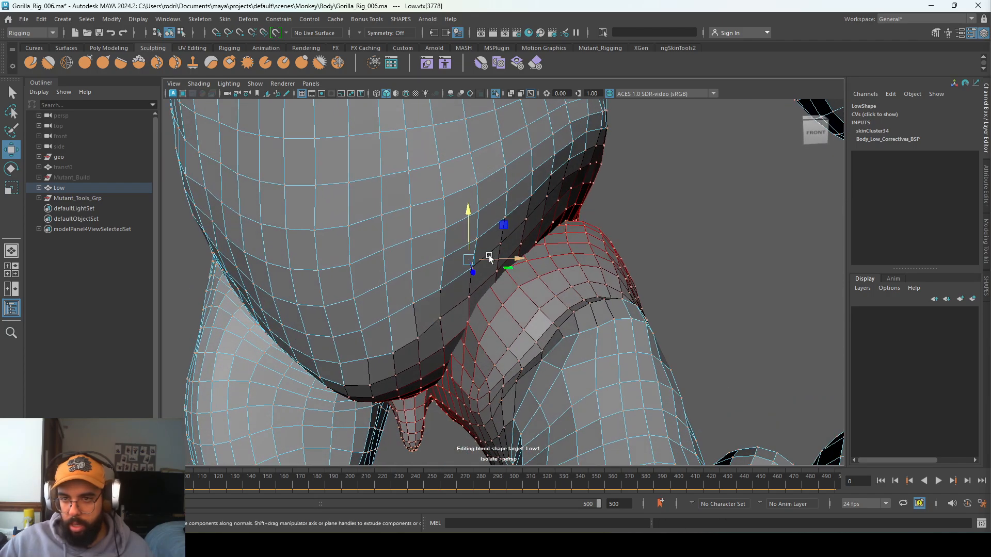
pyautogui.keyDown('shift'); pyautogui.moveTo(480, 240); pyautogui.dragTo(600, 185, button='right'); pyautogui.keyUp('shift')
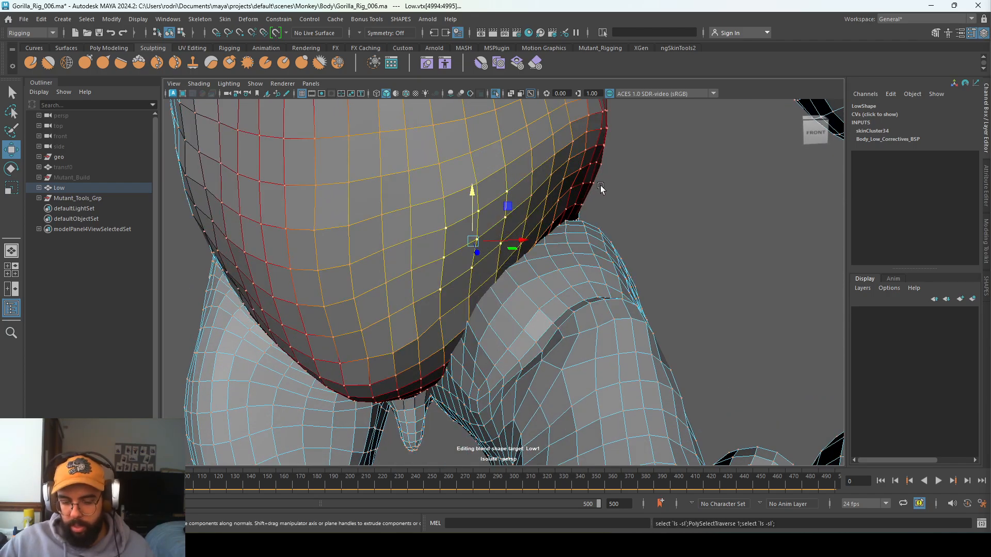
pyautogui.hotkey('ctrl', '1')
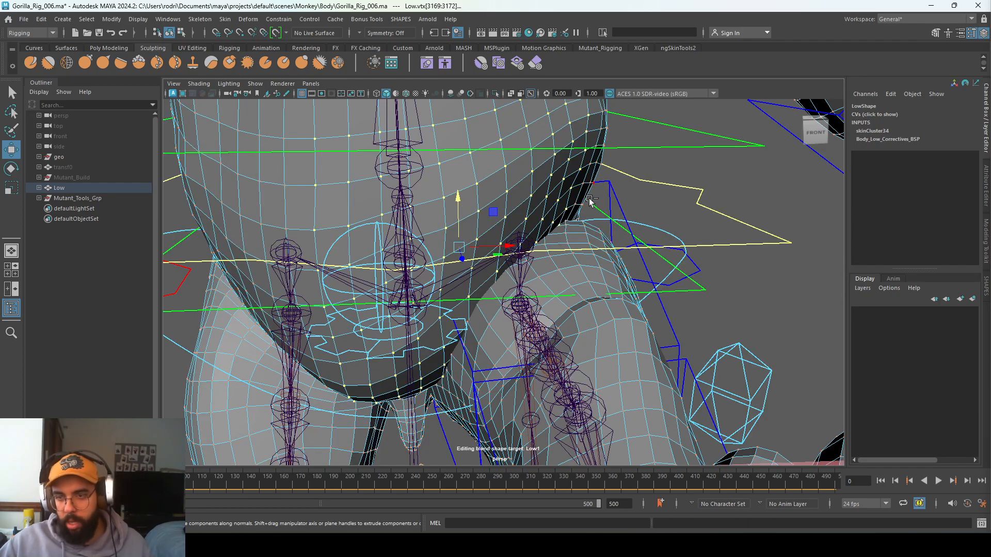
pyautogui.keyDown('alt'); pyautogui.moveTo(537, 240); pyautogui.dragTo(546, 275); pyautogui.keyUp('alt')
pyautogui.hotkey('ctrl', '1')
# Select the row of vertices along the isolated belly's crease edge and adjust the soft selection falloff to a narrow band
pyautogui.click(458, 305)
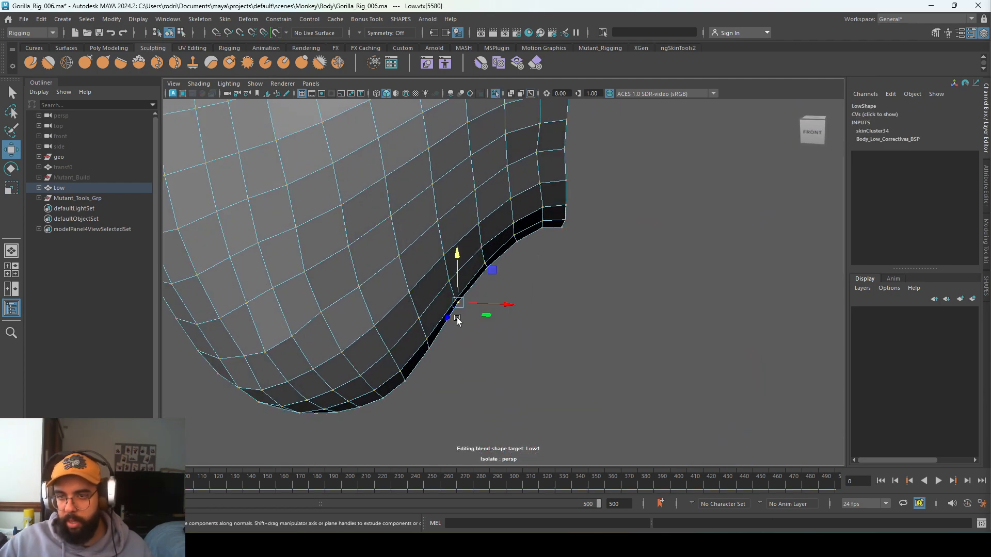
pyautogui.keyDown('alt'); pyautogui.moveTo(457, 317); pyautogui.dragTo(431, 302); pyautogui.keyUp('alt')
pyautogui.press('q')
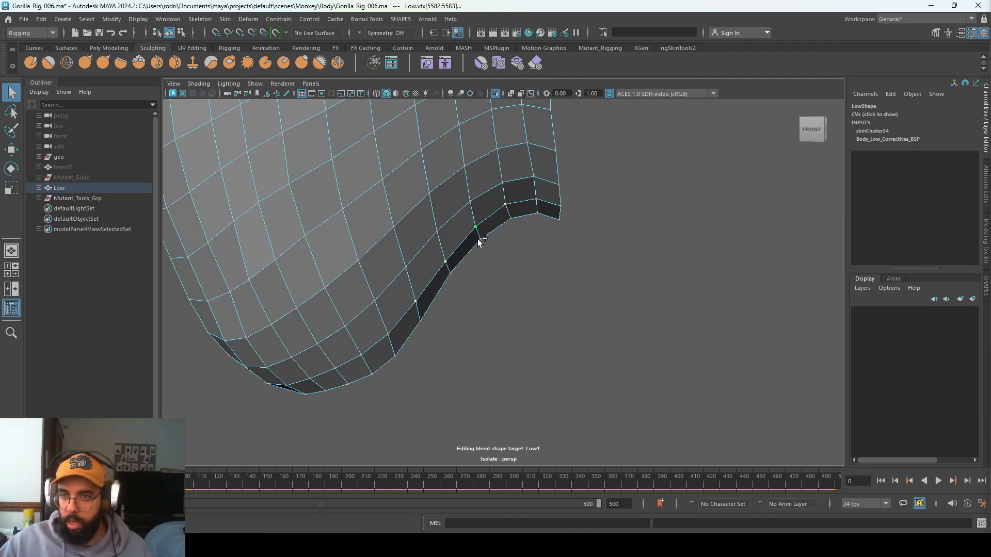
pyautogui.press('b')
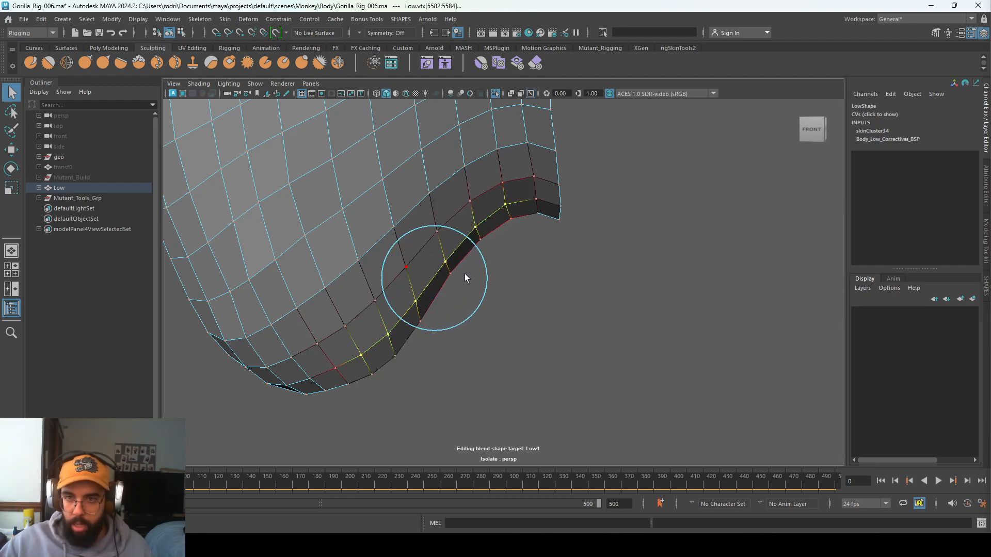
pyautogui.press('w')
# Show the whole rig again and move the crease vertices forward and down toward the raised left thigh
pyautogui.hotkey('ctrl', '1')
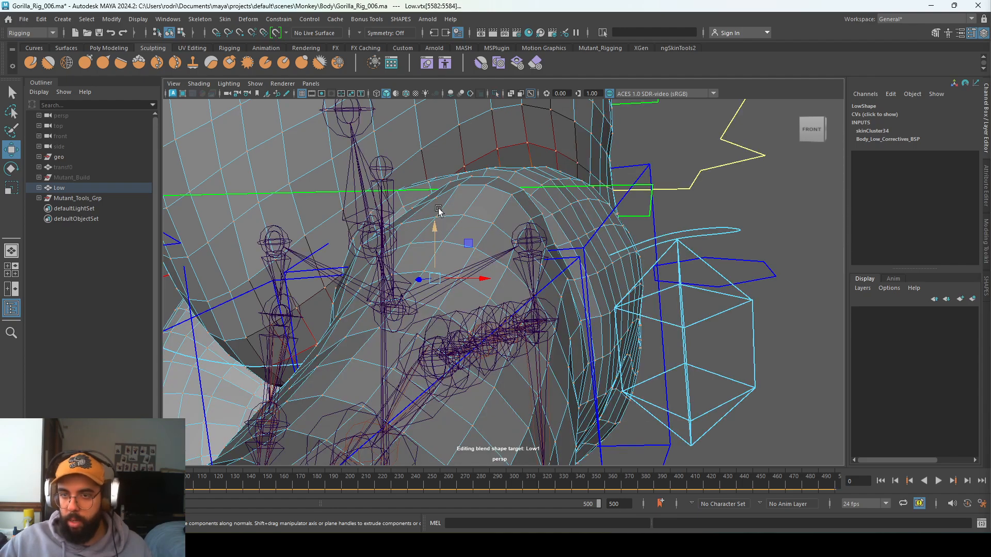
pyautogui.moveTo(436, 220)
pyautogui.mouseDown()
pyautogui.moveTo(436, 193)
pyautogui.moveTo(435, 202)
pyautogui.mouseUp()
pyautogui.hotkey('ctrl', 'z')
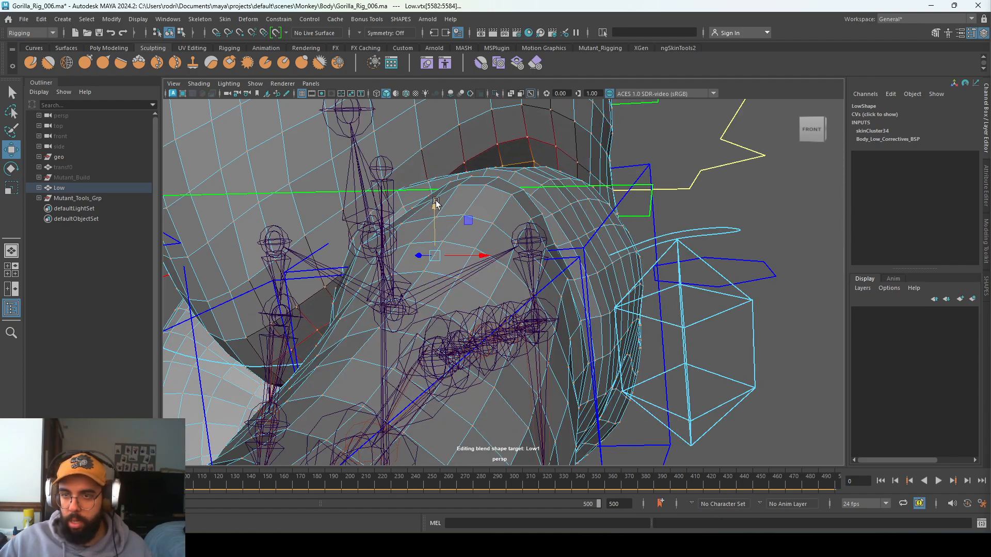
pyautogui.keyDown('ctrl'); pyautogui.moveTo(435, 203); pyautogui.dragTo(533, 161, button='right'); pyautogui.keyUp('ctrl')
pyautogui.keyDown('alt'); pyautogui.moveTo(533, 161); pyautogui.dragTo(426, 221); pyautogui.keyUp('alt')
pyautogui.moveTo(389, 281); pyautogui.dragTo(353, 292)
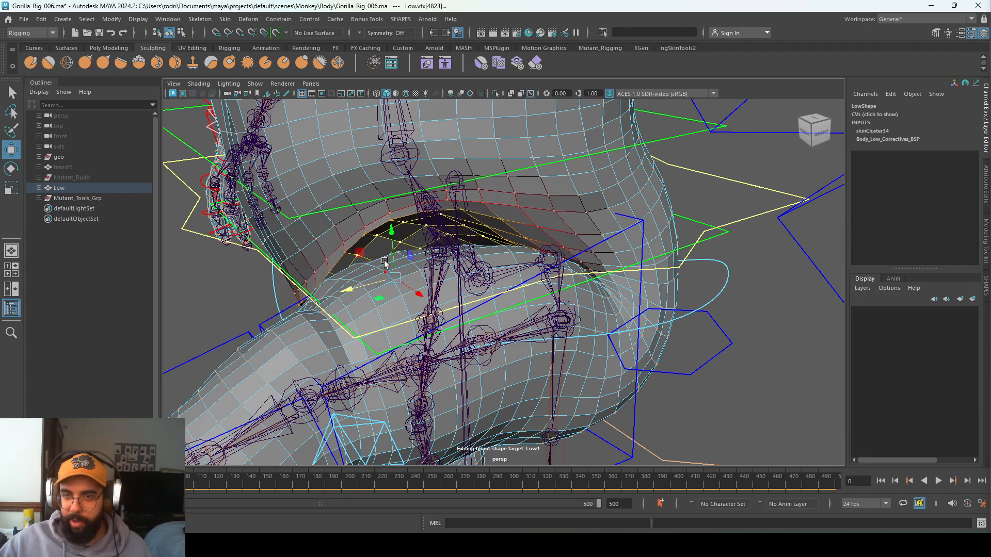
pyautogui.moveTo(394, 230); pyautogui.dragTo(394, 251)
# Isolate the Low mesh and select the remaining vertices inside the hip crease for adjustment, using wireframe display
pyautogui.keyDown('alt'); pyautogui.moveTo(380, 272); pyautogui.dragTo(424, 248); pyautogui.keyUp('alt')
pyautogui.keyDown('alt'); pyautogui.moveTo(578, 222); pyautogui.dragTo(500, 227); pyautogui.keyUp('alt')
pyautogui.press('4')
pyautogui.keyDown('alt'); pyautogui.moveTo(525, 263); pyautogui.dragTo(522, 247); pyautogui.keyUp('alt')
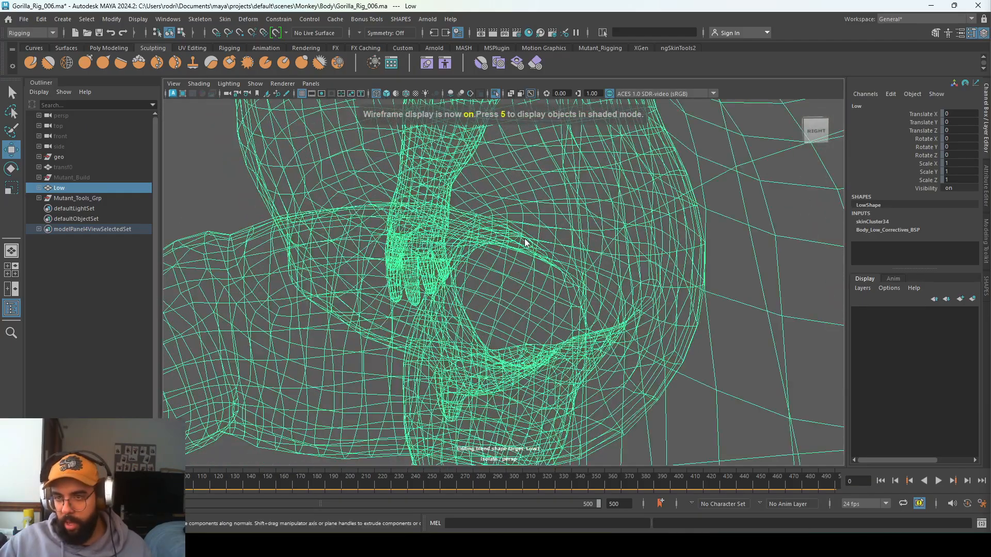
pyautogui.moveTo(524, 237); pyautogui.dragTo(472, 241, button='right')
pyautogui.keyDown('alt'); pyautogui.moveTo(472, 241); pyautogui.dragTo(446, 286); pyautogui.keyUp('alt')
pyautogui.click(497, 258)
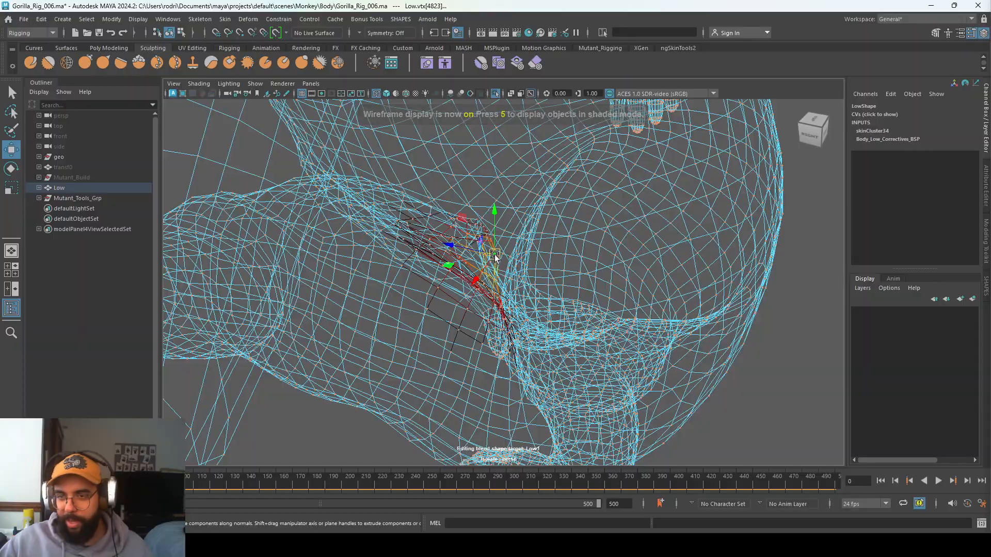
pyautogui.moveTo(496, 259)
pyautogui.keyDown('alt'); pyautogui.mouseDown()
pyautogui.moveTo(501, 278)
pyautogui.moveTo(486, 250)
pyautogui.moveTo(449, 258)
pyautogui.moveTo(493, 208)
pyautogui.moveTo(541, 271)
pyautogui.moveTo(444, 248)
pyautogui.moveTo(449, 232)
pyautogui.moveTo(475, 227)
pyautogui.moveTo(398, 243)
pyautogui.moveTo(413, 243)
pyautogui.mouseUp(); pyautogui.keyUp('alt')
pyautogui.press('q')
pyautogui.keyDown('shift'); pyautogui.click(494, 215); pyautogui.keyUp('shift')
pyautogui.keyDown('shift'); pyautogui.click(535, 222); pyautogui.keyUp('shift')
pyautogui.press('w')
pyautogui.keyDown('alt'); pyautogui.moveTo(413, 242); pyautogui.dragTo(449, 216); pyautogui.keyUp('alt')
pyautogui.press('5')
# Relax the belly and left hip crease of the Low mesh with the Relax sculpting brush, undoing the last stroke
pyautogui.moveTo(460, 206); pyautogui.dragTo(532, 140, button='right')
pyautogui.keyDown('alt'); pyautogui.moveTo(454, 191); pyautogui.dragTo(357, 222, button='right'); pyautogui.keyUp('alt')
pyautogui.moveTo(357, 222)
pyautogui.keyDown('alt'); pyautogui.mouseDown()
pyautogui.moveTo(433, 209)
pyautogui.moveTo(389, 224)
pyautogui.moveTo(340, 222)
pyautogui.mouseUp(); pyautogui.keyUp('alt')
pyautogui.click(66, 63)
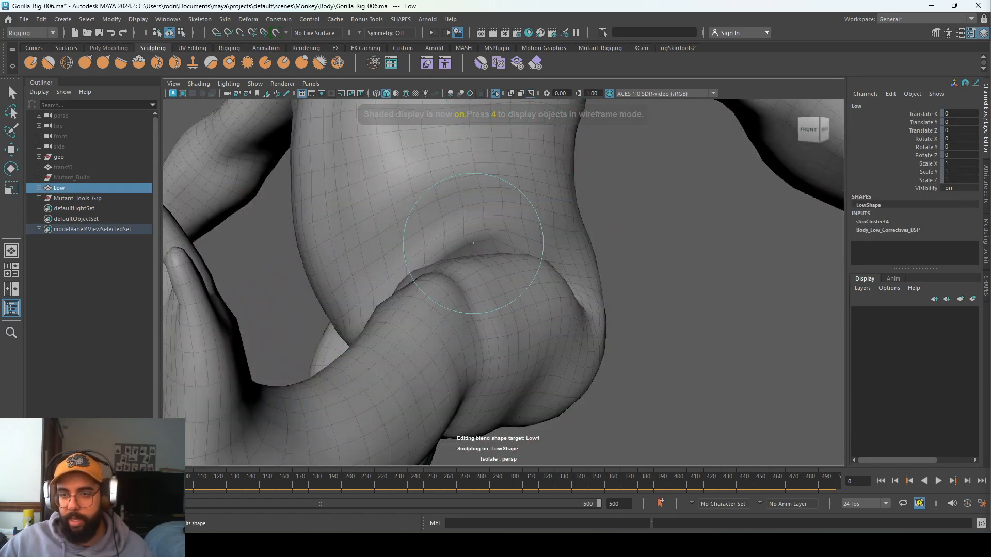
pyautogui.moveTo(487, 258)
pyautogui.keyDown('alt'); pyautogui.mouseDown()
pyautogui.moveTo(449, 253)
pyautogui.moveTo(448, 238)
pyautogui.mouseUp(); pyautogui.keyUp('alt')
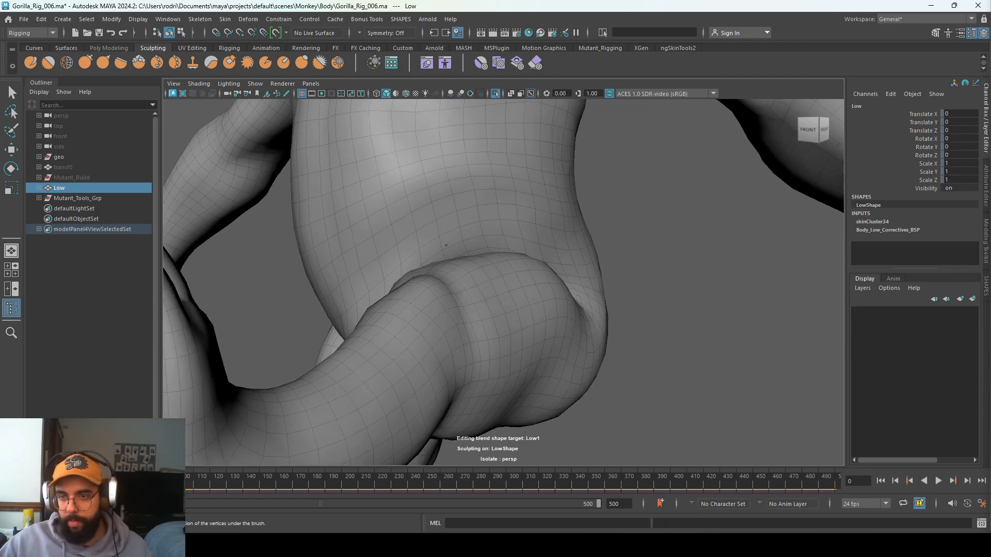
pyautogui.keyDown('alt'); pyautogui.moveTo(385, 261); pyautogui.dragTo(442, 272); pyautogui.keyUp('alt')
pyautogui.keyDown('alt'); pyautogui.moveTo(410, 316); pyautogui.dragTo(439, 261); pyautogui.keyUp('alt')
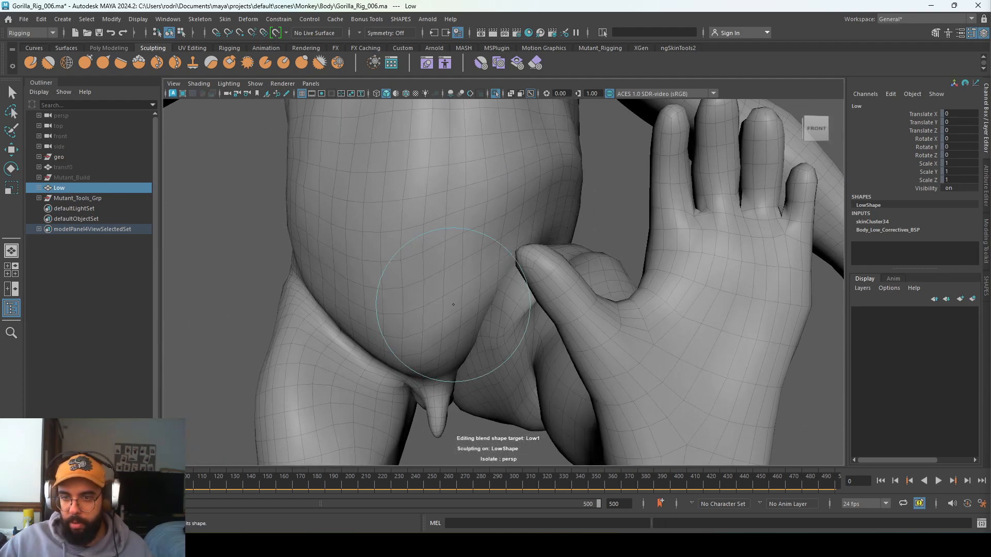
pyautogui.keyDown('alt'); pyautogui.moveTo(549, 189); pyautogui.dragTo(486, 210); pyautogui.keyUp('alt')
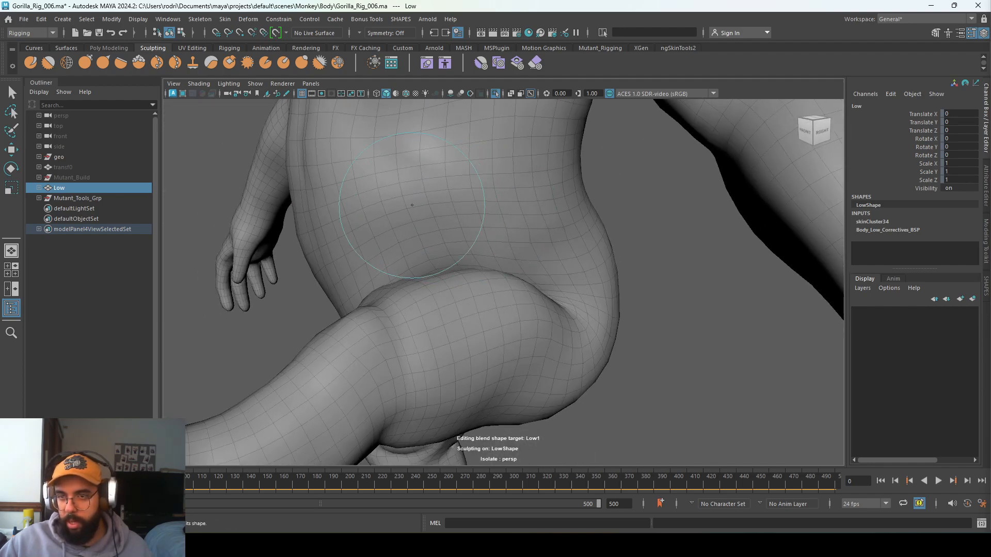
pyautogui.hotkey('ctrl', 'z')
pyautogui.keyDown('alt'); pyautogui.moveTo(521, 270); pyautogui.dragTo(509, 299); pyautogui.keyUp('alt')
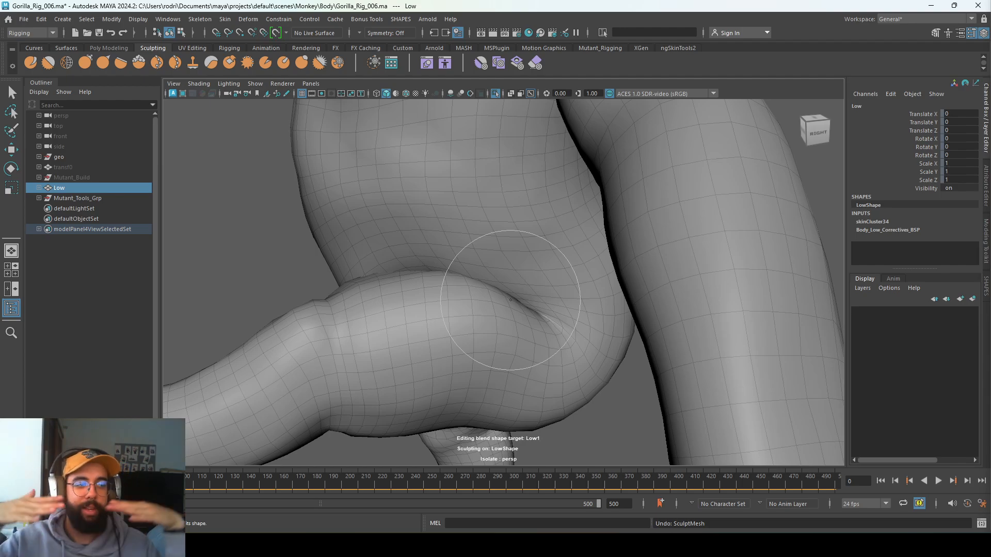
pyautogui.keyDown('alt'); pyautogui.moveTo(510, 300); pyautogui.dragTo(517, 302); pyautogui.keyUp('alt')
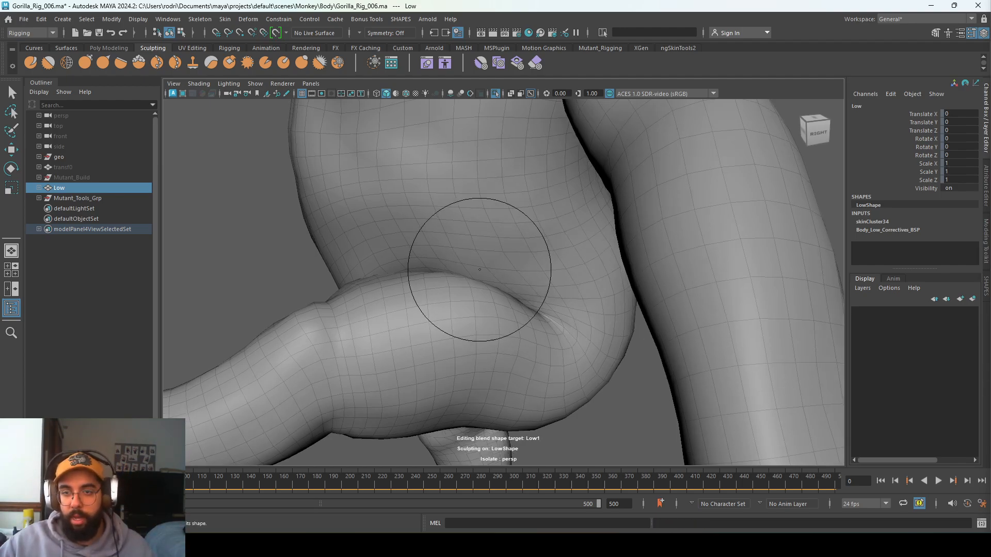
# Move soft-selected vertices of the lower belly above the left thigh to reshape the fold
pyautogui.moveTo(432, 225); pyautogui.dragTo(433, 196, button='right')
pyautogui.click(405, 238)
pyautogui.press('w')
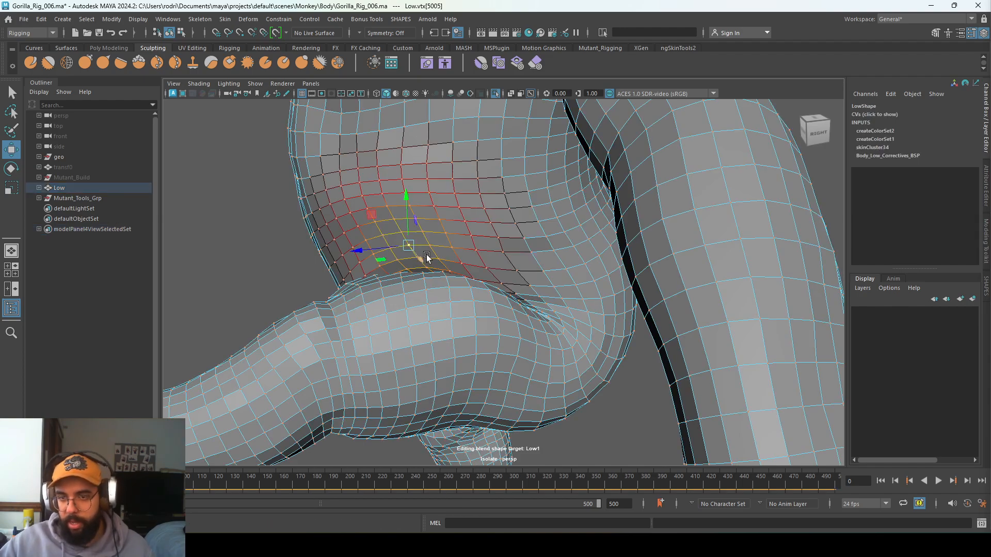
pyautogui.press('q')
pyautogui.click(417, 258)
pyautogui.press('w')
pyautogui.moveTo(428, 273); pyautogui.dragTo(508, 292)
pyautogui.click(479, 299)
pyautogui.moveTo(455, 314); pyautogui.dragTo(440, 319)
# Adjust soft-selected vertices at the rear and front of the belly crease, and clear the selection
pyautogui.click(526, 288)
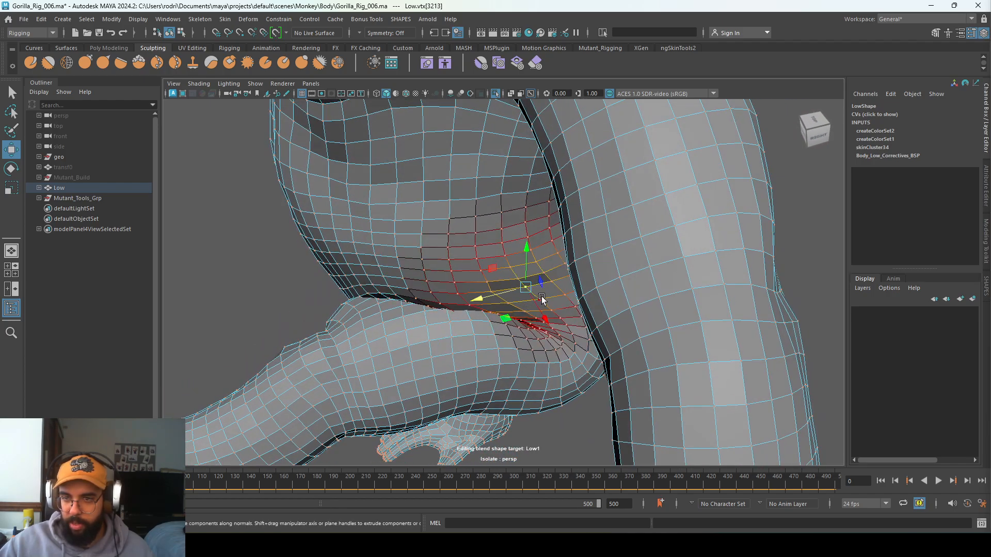
pyautogui.keyDown('alt'); pyautogui.moveTo(496, 304); pyautogui.dragTo(428, 317); pyautogui.keyUp('alt')
pyautogui.click(382, 302)
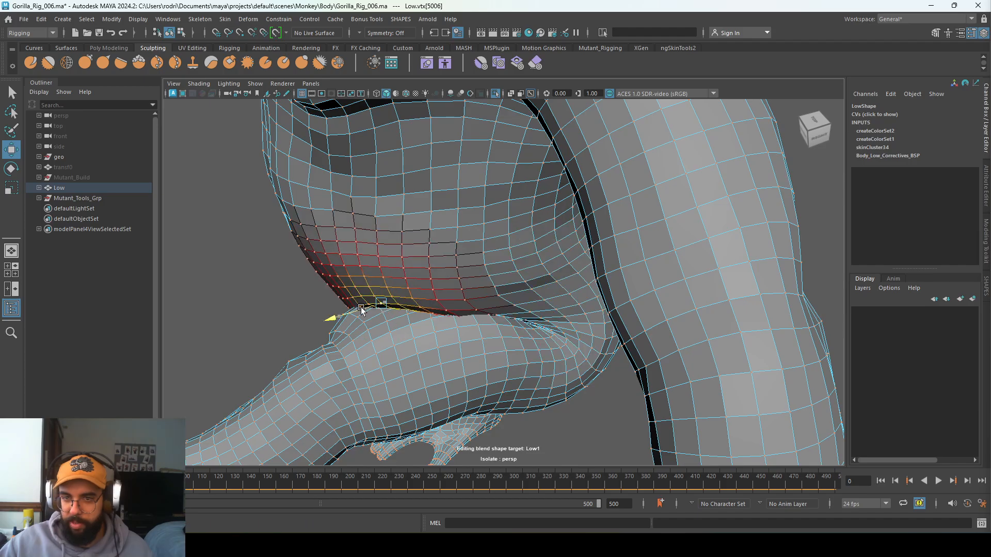
pyautogui.moveTo(400, 281); pyautogui.dragTo(450, 254, button='right')
pyautogui.keyDown('alt'); pyautogui.moveTo(454, 254); pyautogui.dragTo(519, 251); pyautogui.keyUp('alt')
pyautogui.moveTo(517, 251); pyautogui.dragTo(579, 217, button='right')
pyautogui.click(537, 276)
pyautogui.click(496, 307)
pyautogui.click(575, 219)
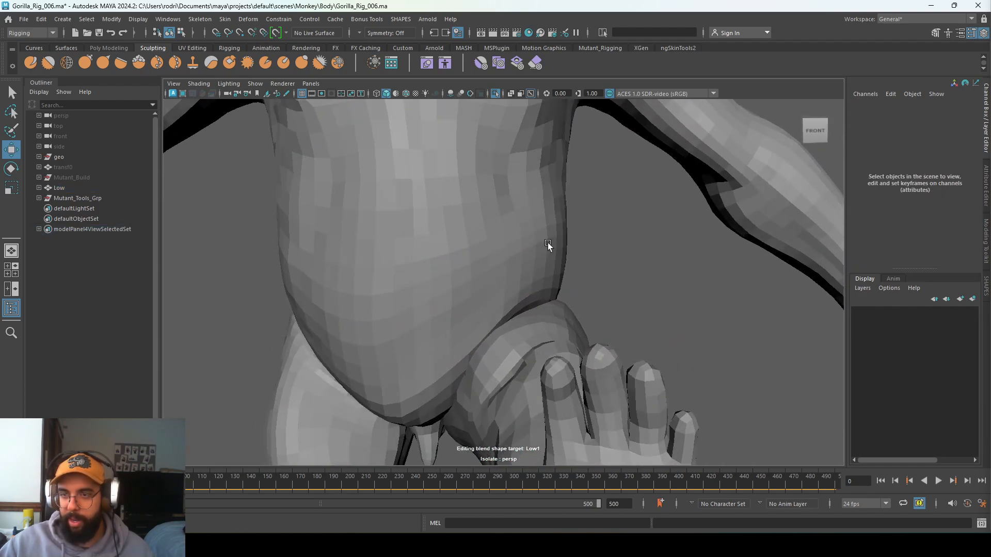
# Smooth the corrective shape on the belly and torso of the Low mesh with the Smooth Target brush
pyautogui.keyDown('alt'); pyautogui.moveTo(547, 242); pyautogui.dragTo(522, 222); pyautogui.keyUp('alt')
pyautogui.click(520, 215)
pyautogui.click(481, 61)
pyautogui.keyDown('alt'); pyautogui.moveTo(588, 241); pyautogui.dragTo(431, 236); pyautogui.keyUp('alt')
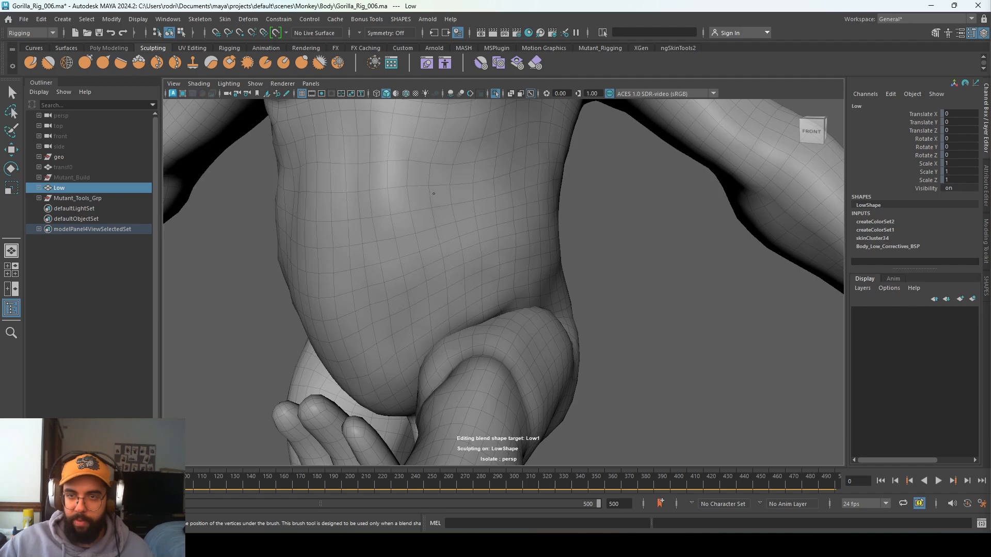
pyautogui.keyDown('alt'); pyautogui.moveTo(458, 175); pyautogui.dragTo(449, 242, button='middle'); pyautogui.keyUp('alt')
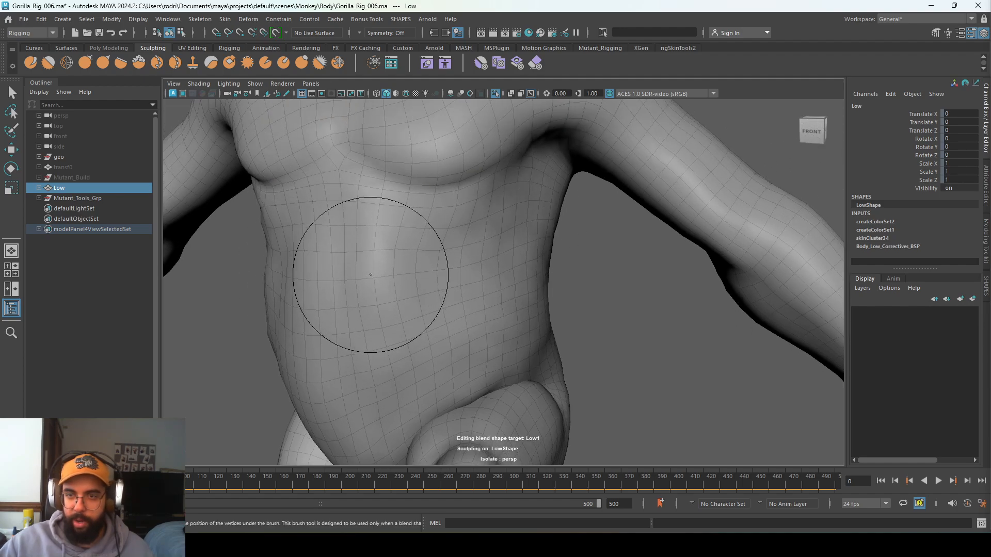
pyautogui.keyDown('alt'); pyautogui.moveTo(372, 281); pyautogui.dragTo(435, 265); pyautogui.keyUp('alt')
pyautogui.keyDown('alt'); pyautogui.moveTo(523, 426); pyautogui.dragTo(519, 355, button='middle'); pyautogui.keyUp('alt')
pyautogui.moveTo(482, 346)
pyautogui.keyDown('alt'); pyautogui.mouseDown()
pyautogui.moveTo(504, 343)
pyautogui.moveTo(478, 336)
pyautogui.mouseUp(); pyautogui.keyUp('alt')
pyautogui.keyDown('alt'); pyautogui.moveTo(408, 334); pyautogui.dragTo(474, 330); pyautogui.keyUp('alt')
# Select a soft-selected vertex at the rear end of the left hip crease and return to object selection
pyautogui.press('w')
pyautogui.moveTo(490, 304); pyautogui.dragTo(445, 262, button='right')
pyautogui.keyDown('alt'); pyautogui.moveTo(445, 262); pyautogui.dragTo(401, 264); pyautogui.keyUp('alt')
pyautogui.click(504, 344)
pyautogui.keyDown('alt'); pyautogui.moveTo(494, 338); pyautogui.dragTo(400, 247); pyautogui.keyUp('alt')
pyautogui.moveTo(402, 247); pyautogui.dragTo(503, 188, button='right')
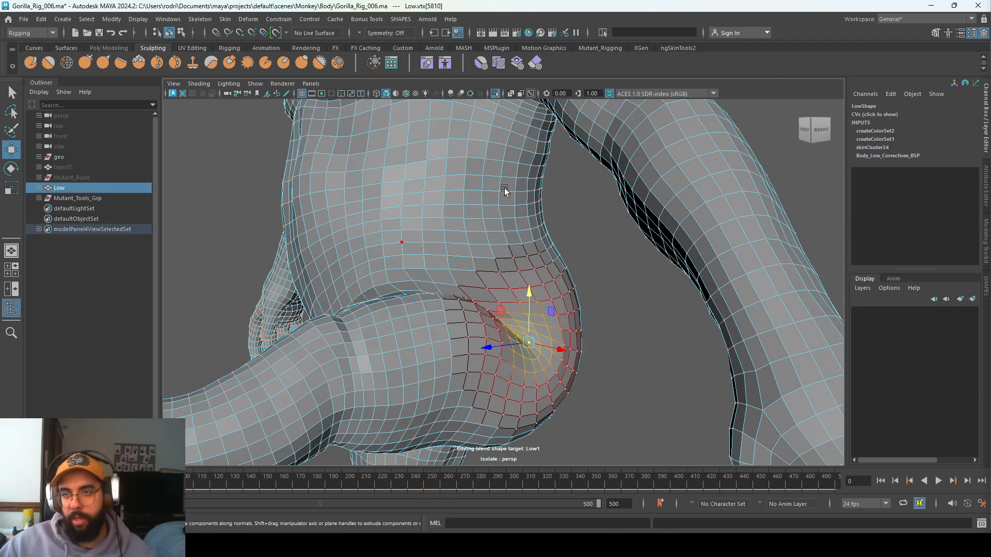
# Erase unwanted corrective changes from the right side and centre of the belly with the Erase Target brush
pyautogui.keyDown('alt'); pyautogui.moveTo(504, 188); pyautogui.dragTo(519, 138); pyautogui.keyUp('alt')
pyautogui.click(537, 64)
pyautogui.moveTo(431, 166)
pyautogui.keyDown('alt'); pyautogui.mouseDown()
pyautogui.moveTo(467, 160)
pyautogui.moveTo(365, 180)
pyautogui.mouseUp(); pyautogui.keyUp('alt')
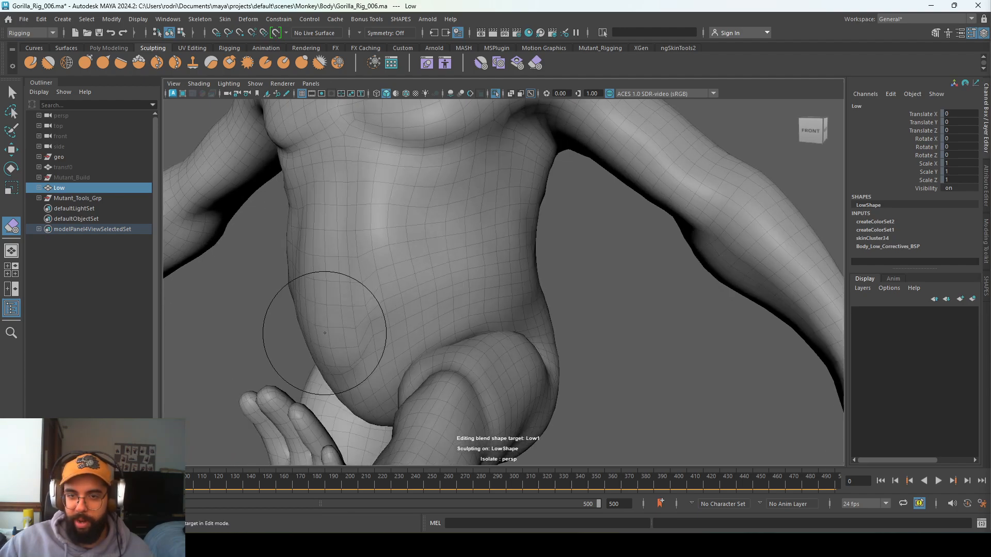
pyautogui.keyDown('alt'); pyautogui.moveTo(324, 333); pyautogui.dragTo(442, 354); pyautogui.keyUp('alt')
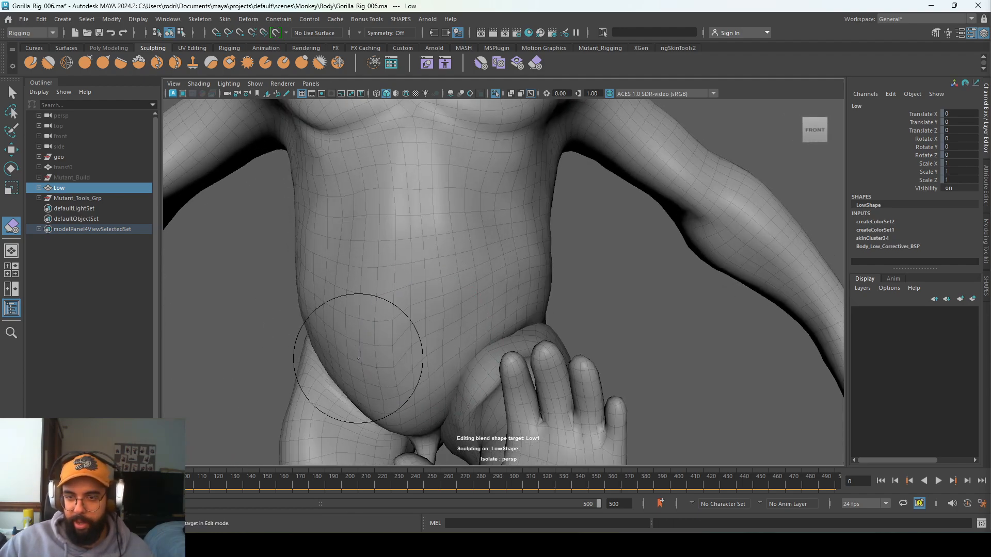
pyautogui.moveTo(365, 421)
pyautogui.keyDown('alt'); pyautogui.mouseDown()
pyautogui.moveTo(371, 372)
pyautogui.moveTo(384, 361)
pyautogui.mouseUp(); pyautogui.keyUp('alt')
pyautogui.keyDown('alt'); pyautogui.moveTo(398, 294); pyautogui.dragTo(404, 332); pyautogui.keyUp('alt')
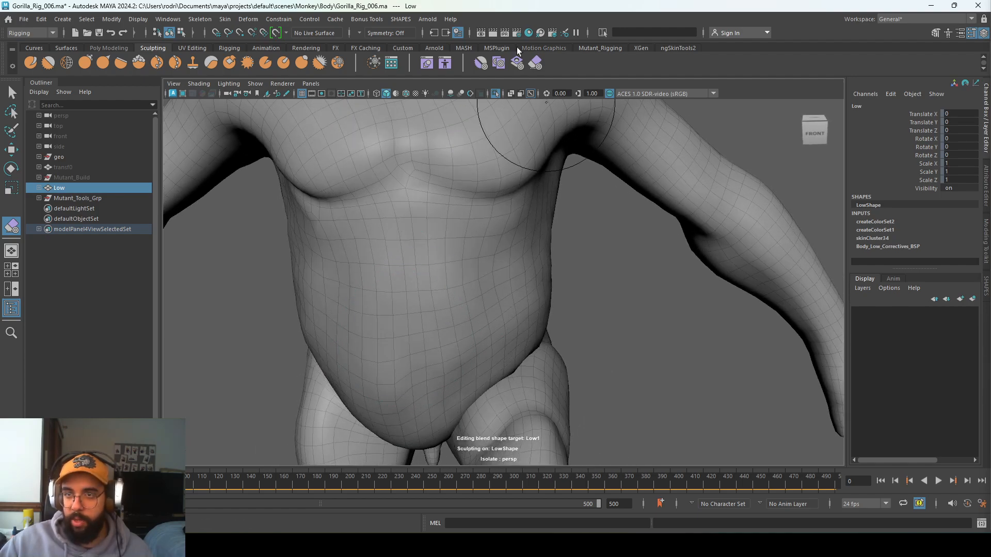
pyautogui.click(481, 63)
pyautogui.keyDown('alt'); pyautogui.moveTo(475, 292); pyautogui.dragTo(477, 239); pyautogui.keyUp('alt')
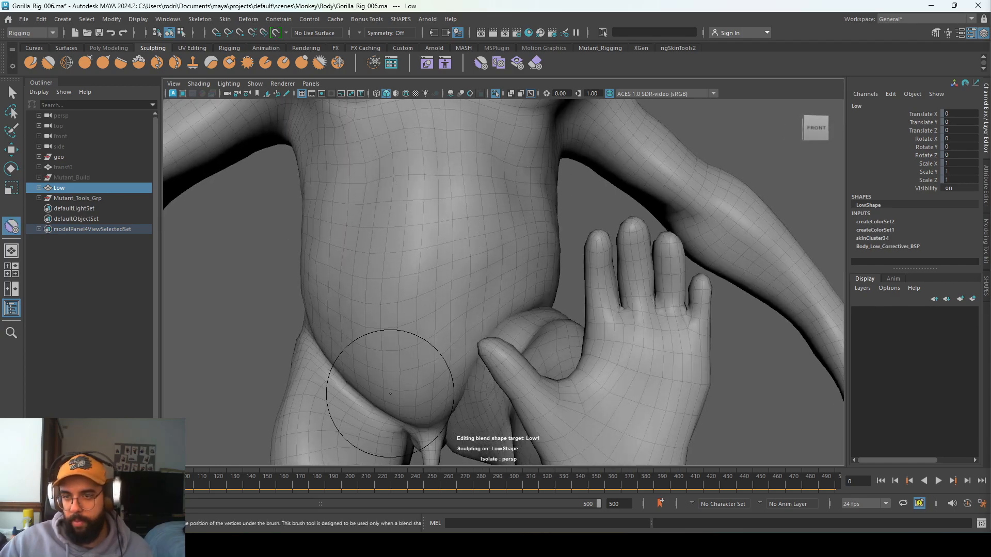
pyautogui.press('w')
# Push a soft-selected vertex on the Low mesh's left belly side inward, just above the raised thigh
pyautogui.keyDown('alt'); pyautogui.moveTo(413, 294); pyautogui.dragTo(383, 323); pyautogui.keyUp('alt')
pyautogui.keyDown('alt'); pyautogui.moveTo(609, 274); pyautogui.dragTo(518, 292); pyautogui.keyUp('alt')
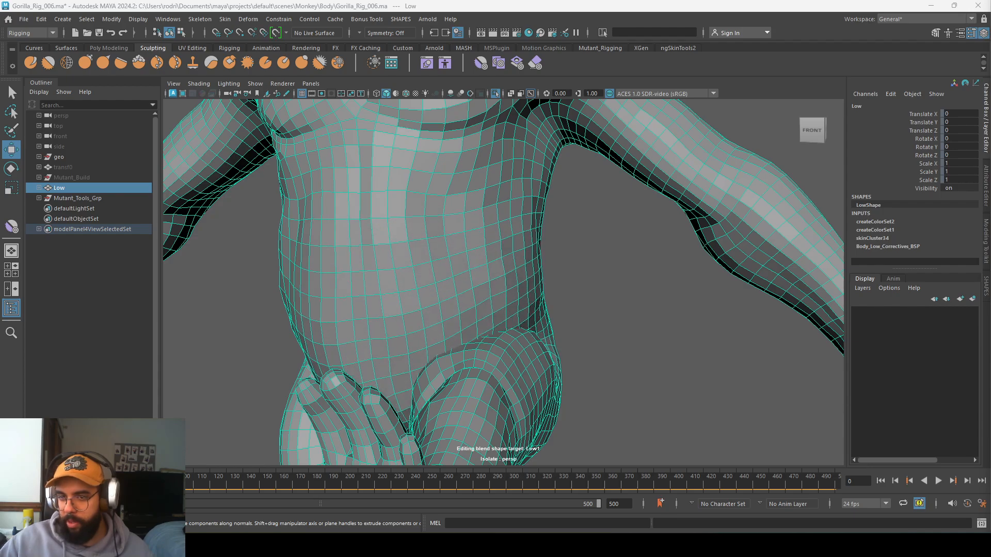
pyautogui.keyDown('alt'); pyautogui.moveTo(356, 395); pyautogui.dragTo(523, 336); pyautogui.keyUp('alt')
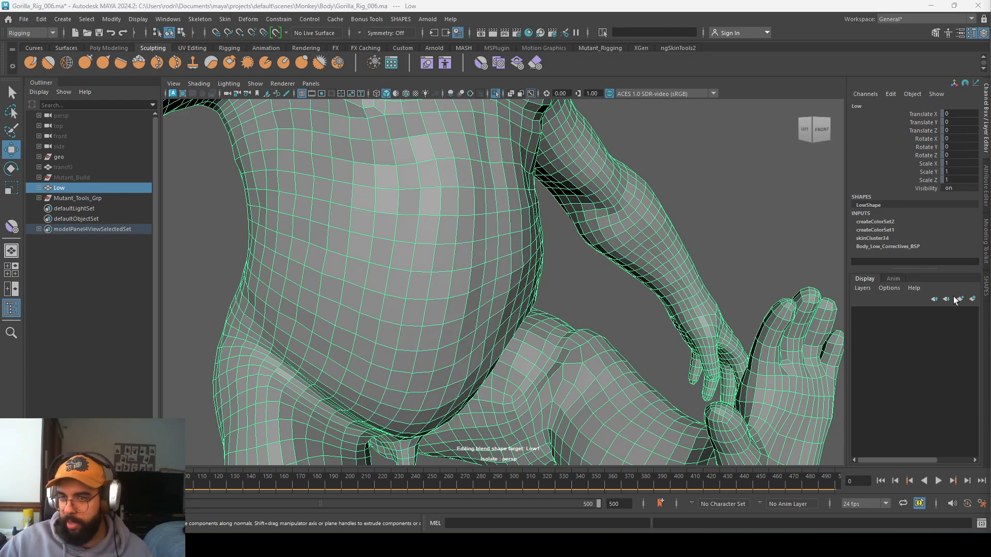
pyautogui.hotkey('ctrl', 'a')
pyautogui.rightClick(447, 271)
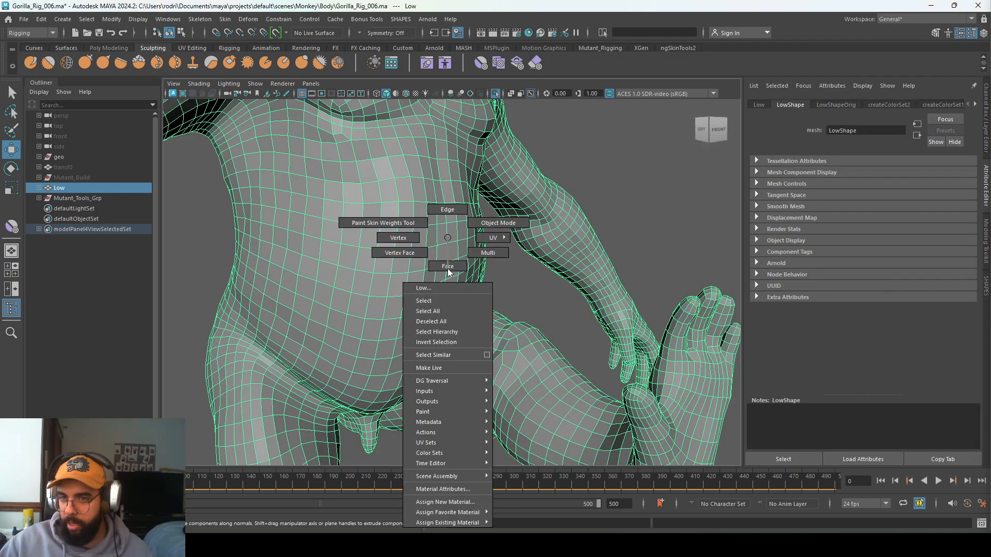
pyautogui.click(381, 247)
pyautogui.click(451, 373)
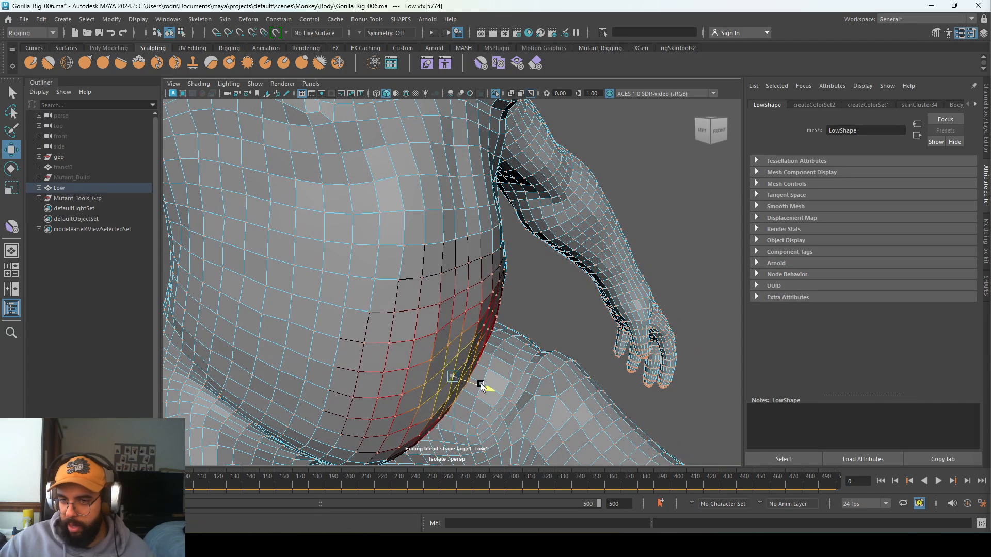
pyautogui.moveTo(480, 383); pyautogui.dragTo(454, 375)
# Adjust further soft-selected vertices on the belly's left side and lower edge, and return to object selection
pyautogui.click(470, 343)
pyautogui.click(441, 323)
pyautogui.click(453, 374)
pyautogui.click(372, 398)
pyautogui.keyDown('alt'); pyautogui.moveTo(372, 398); pyautogui.dragTo(456, 417); pyautogui.keyUp('alt')
pyautogui.click(413, 400)
pyautogui.moveTo(452, 337); pyautogui.dragTo(532, 201, button='right')
# Smooth the belly around the raised left leg with the Smooth Target brush, and return to the Move tool
pyautogui.keyDown('alt'); pyautogui.moveTo(519, 258); pyautogui.dragTo(454, 259); pyautogui.keyUp('alt')
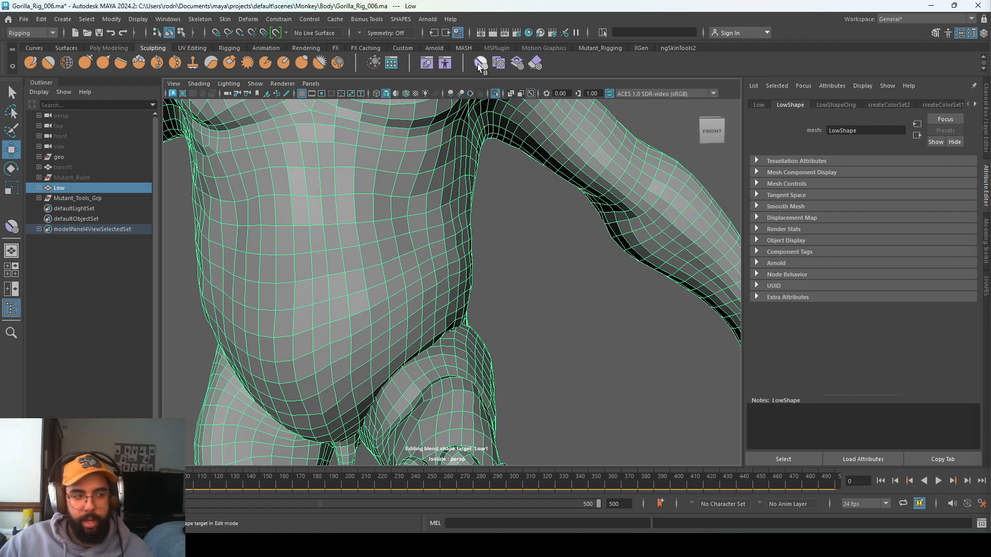
pyautogui.click(477, 63)
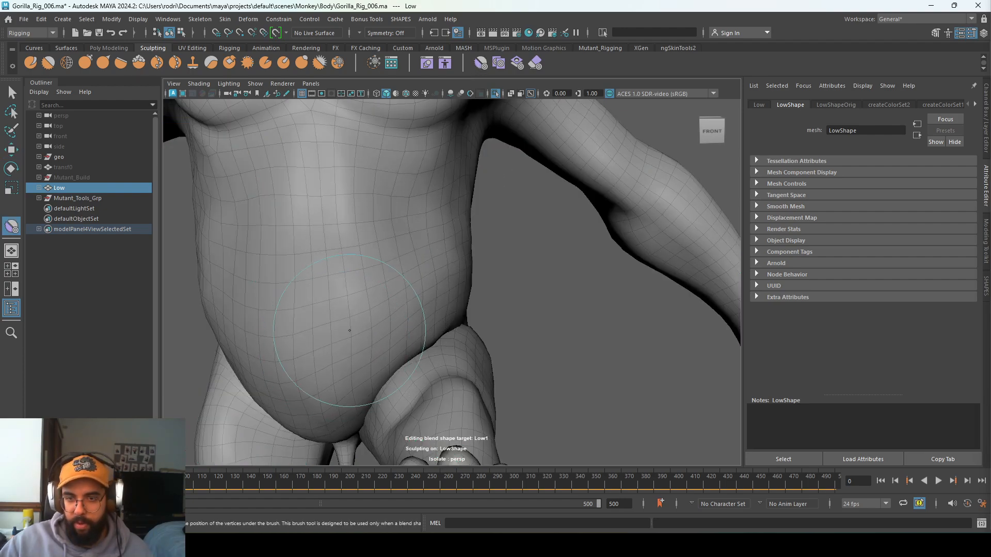
pyautogui.moveTo(432, 306)
pyautogui.keyDown('alt'); pyautogui.mouseDown()
pyautogui.moveTo(462, 302)
pyautogui.moveTo(357, 291)
pyautogui.mouseUp(); pyautogui.keyUp('alt')
pyautogui.press('w')
# End the isolated view of the mesh to show the rig, and select the left hip FK control
pyautogui.hotkey('ctrl', '1')
pyautogui.keyDown('alt'); pyautogui.moveTo(427, 347); pyautogui.dragTo(415, 331, button='right'); pyautogui.keyUp('alt')
pyautogui.keyDown('alt'); pyautogui.moveTo(414, 330); pyautogui.dragTo(409, 298, button='middle'); pyautogui.keyUp('alt')
pyautogui.keyDown('alt'); pyautogui.moveTo(409, 299); pyautogui.dragTo(450, 296); pyautogui.keyUp('alt')
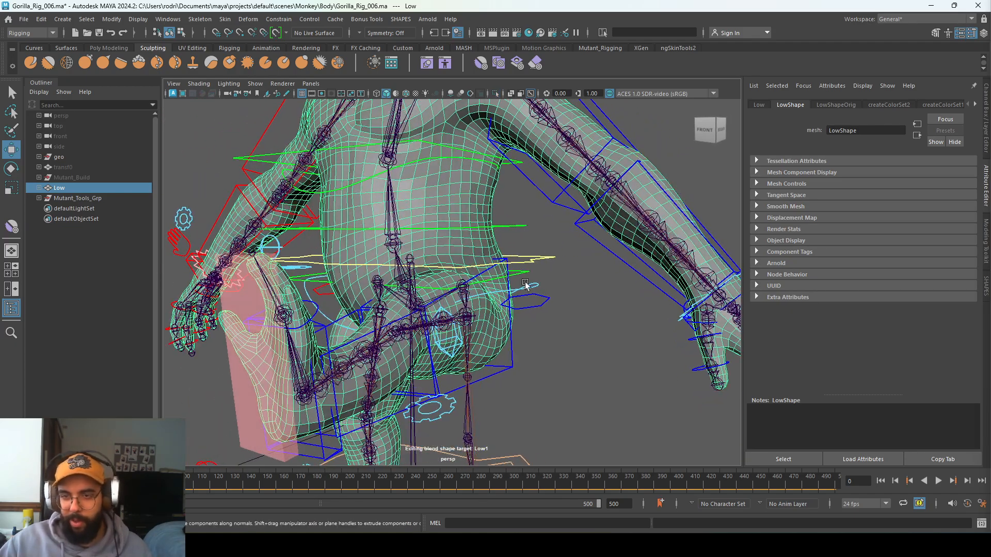
pyautogui.click(501, 278)
pyautogui.click(512, 315)
# Try rotating the left hip FK control, and undo the change
pyautogui.press('e')
pyautogui.keyDown('alt'); pyautogui.moveTo(512, 316); pyautogui.dragTo(473, 320); pyautogui.keyUp('alt')
pyautogui.hotkey('ctrl', 'z')
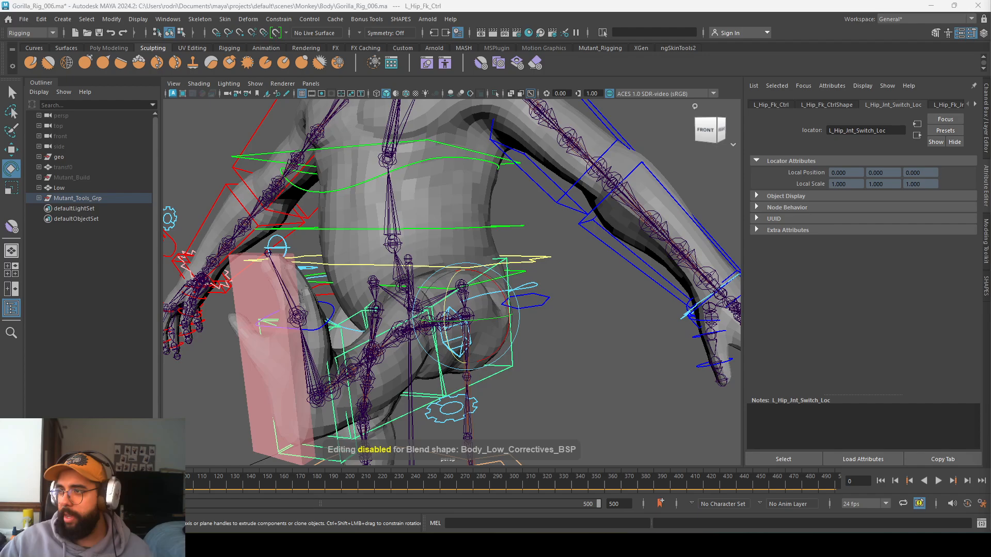
# Pick the left hip bind joint, reveal it in the rig hierarchy and inspect its parent, L_Pelvis_Bnd
pyautogui.keyDown('alt'); pyautogui.moveTo(561, 285); pyautogui.dragTo(559, 260, button='middle'); pyautogui.keyUp('alt')
pyautogui.scroll(2, 557, 263)
pyautogui.press('q')
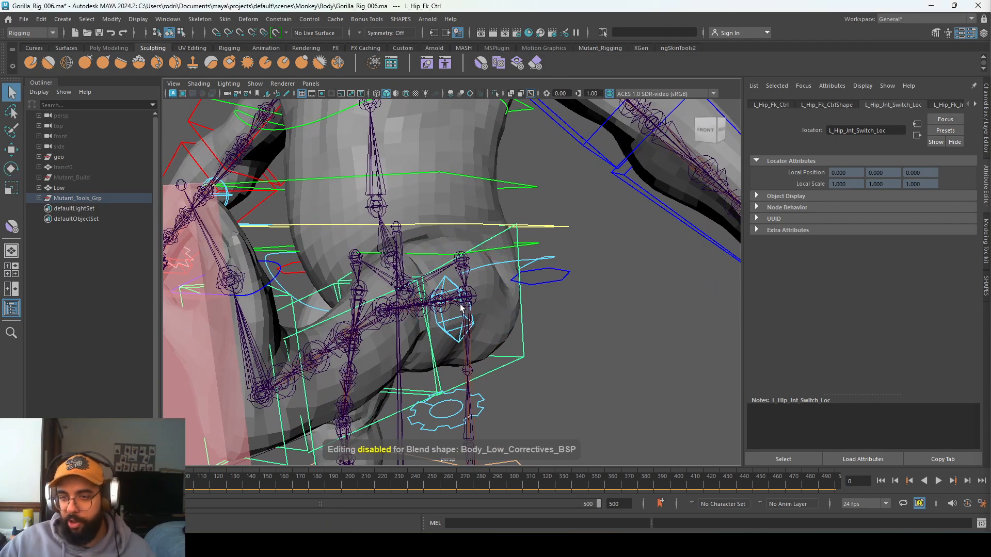
pyautogui.click(462, 307)
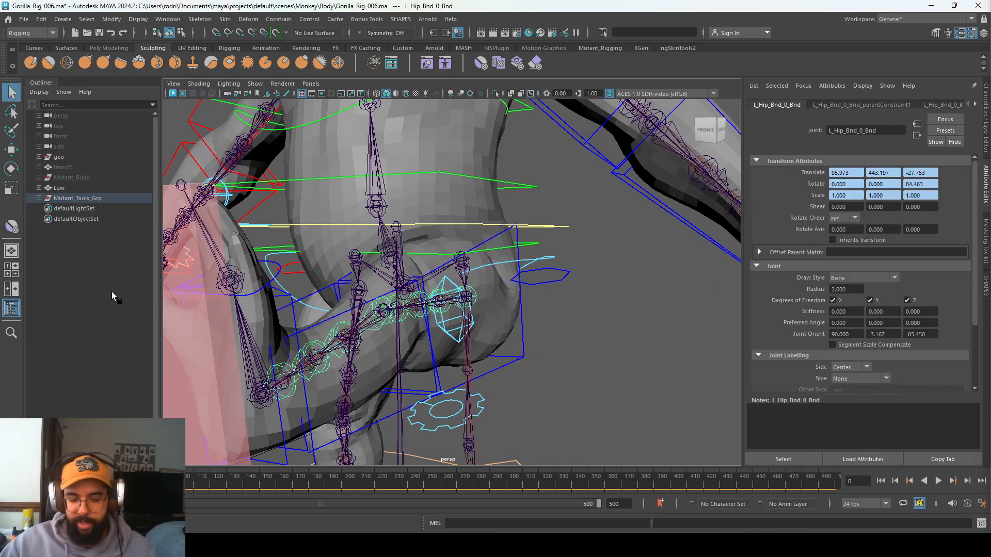
pyautogui.press('f')
pyautogui.doubleClick(106, 343)
pyautogui.click(104, 322)
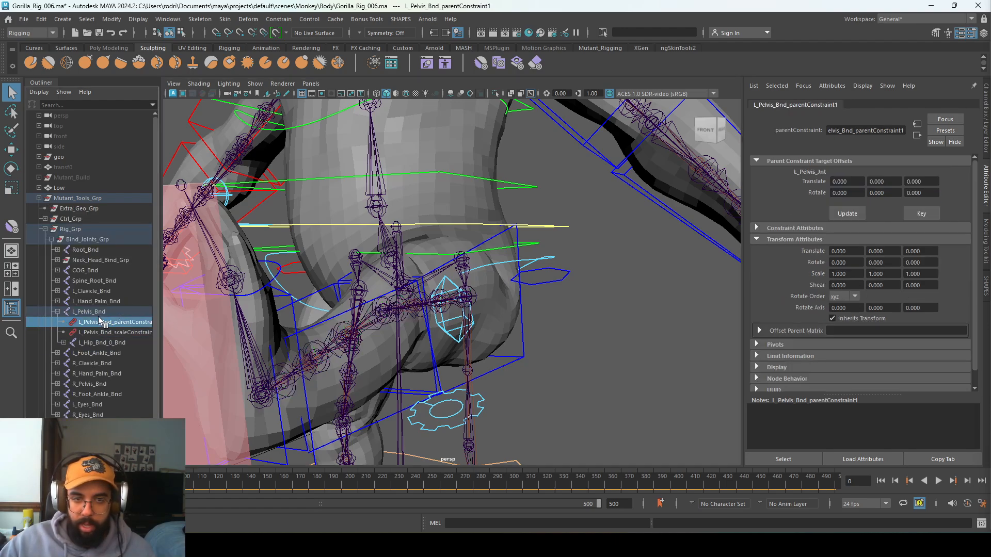
pyautogui.click(89, 312)
pyautogui.click(57, 312)
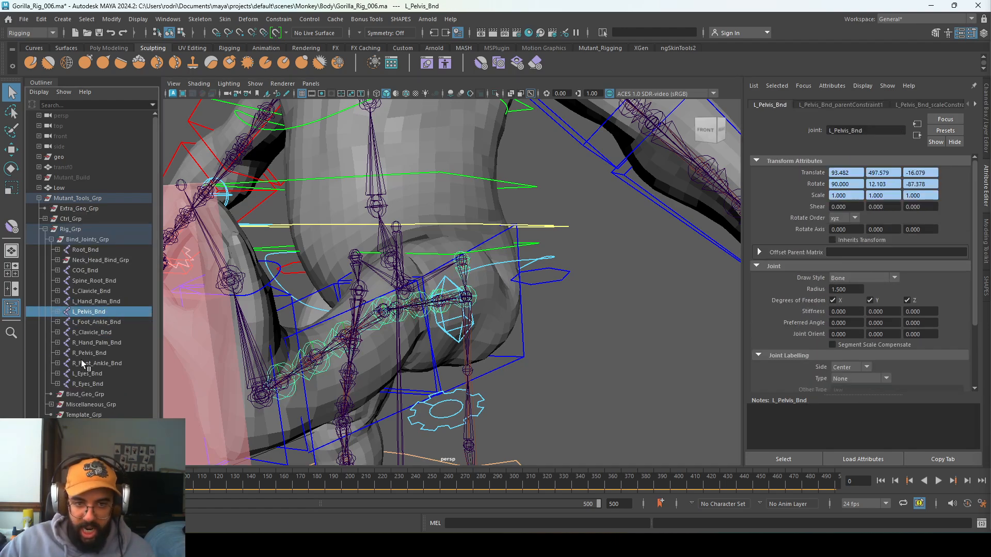
# Collapse Bind_Joints_Grp, expand Miscellaneous_Grp inside Rig_Grp and select L_Hip_Rig_Grp
pyautogui.click(52, 240)
pyautogui.click(46, 230)
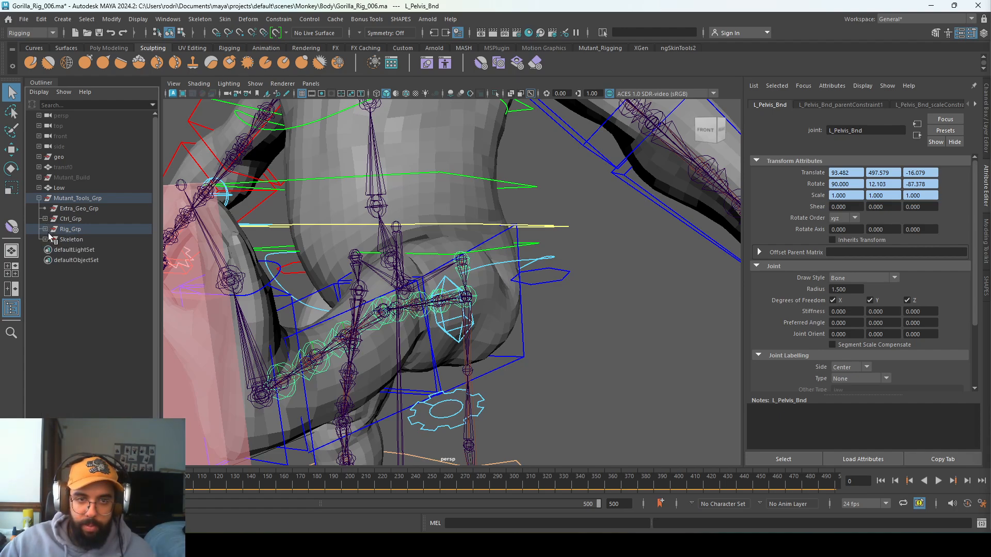
pyautogui.click(45, 229)
pyautogui.click(51, 260)
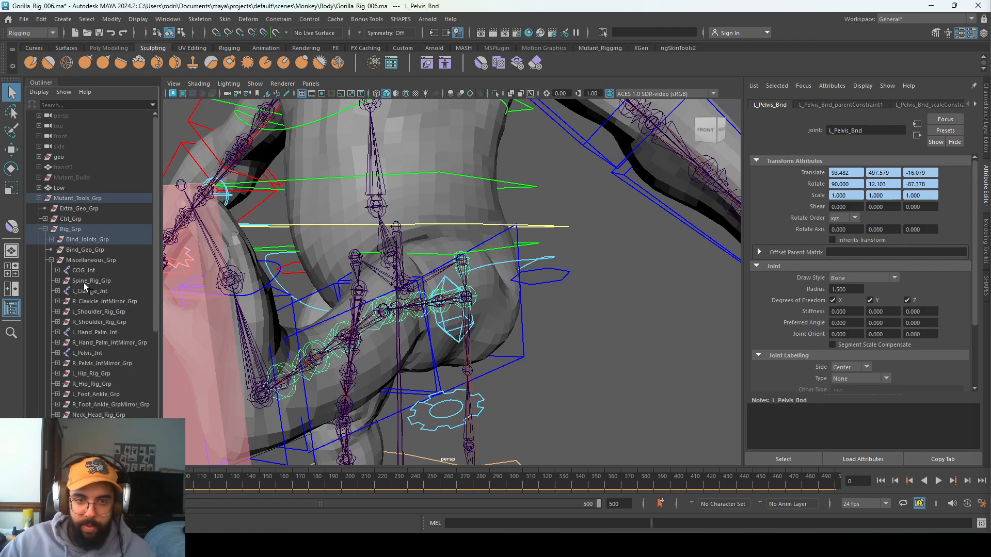
pyautogui.click(91, 363)
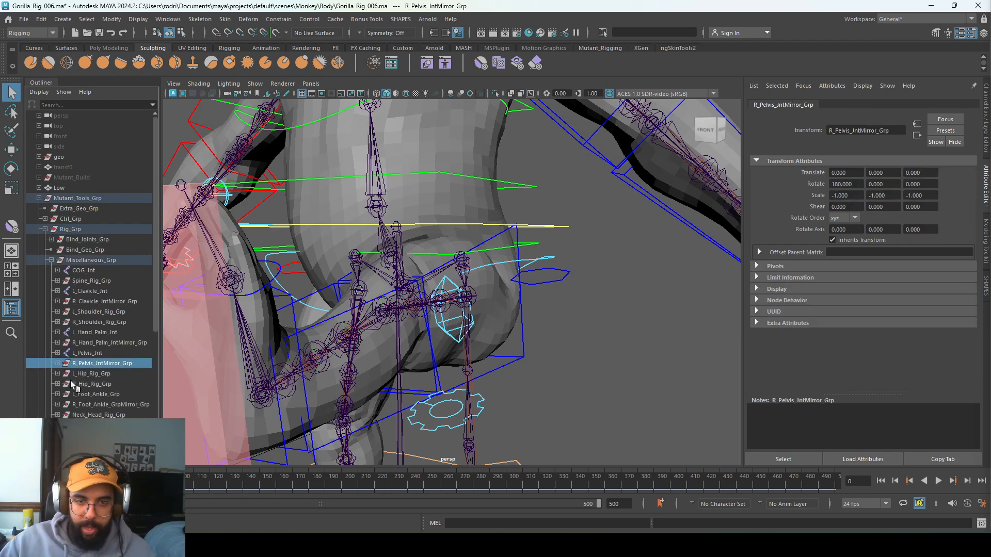
pyautogui.click(71, 375)
# Expand the main joint group inside L_Hip_Rig_Grp and select the L_Hip_Jnt joint
pyautogui.scroll(-5, 101, 401)
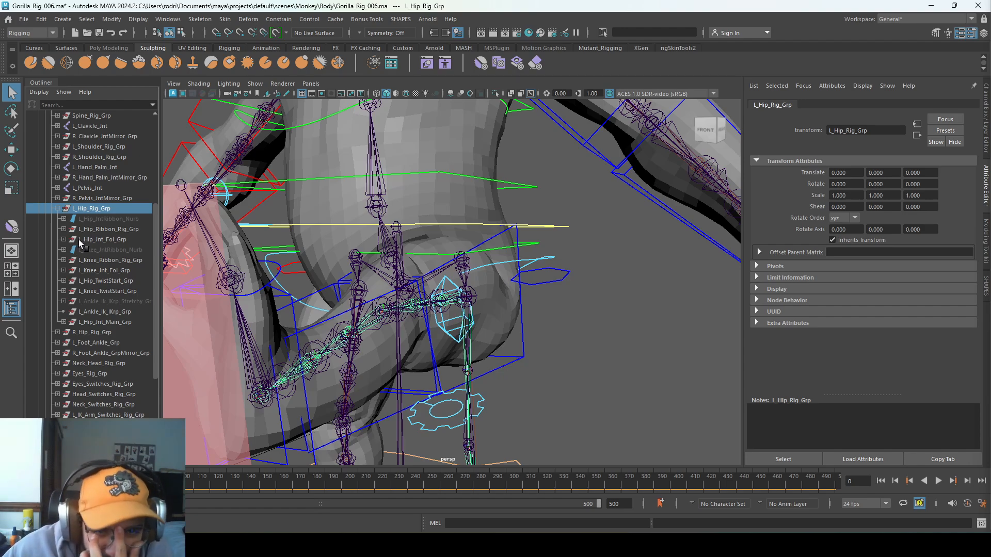
pyautogui.click(107, 270)
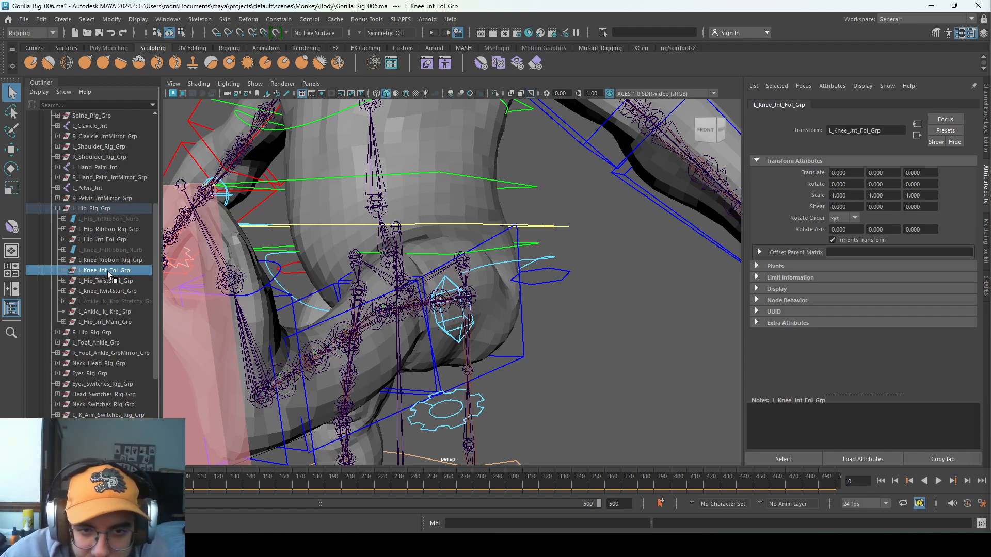
pyautogui.click(64, 322)
pyautogui.click(97, 332)
pyautogui.keyDown('alt'); pyautogui.moveTo(505, 285); pyautogui.dragTo(490, 269, button='middle'); pyautogui.keyUp('alt')
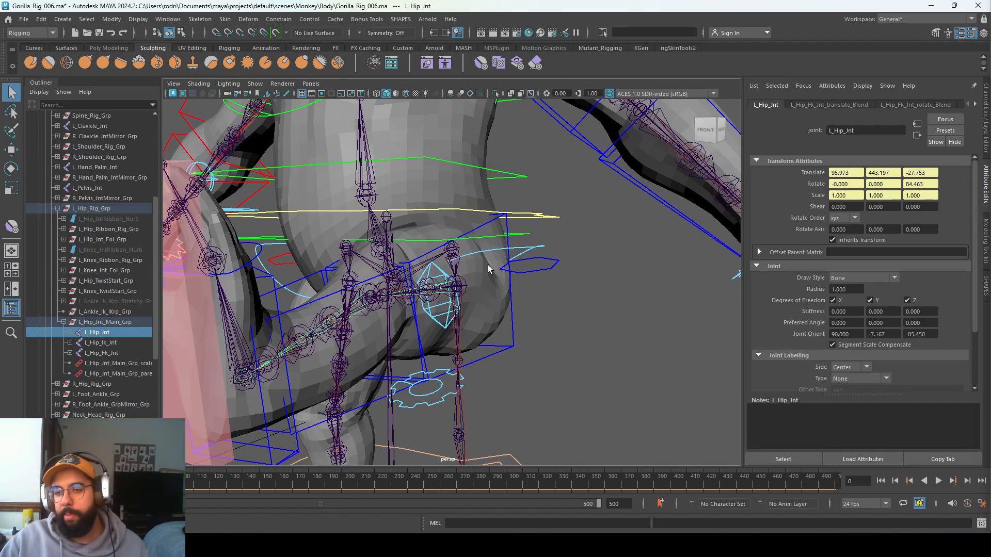
# Open Set Driven Key and load L_Hip_Jnt as the driver
pyautogui.keyDown('alt'); pyautogui.moveTo(489, 270); pyautogui.dragTo(502, 273); pyautogui.keyUp('alt')
pyautogui.click(229, 48)
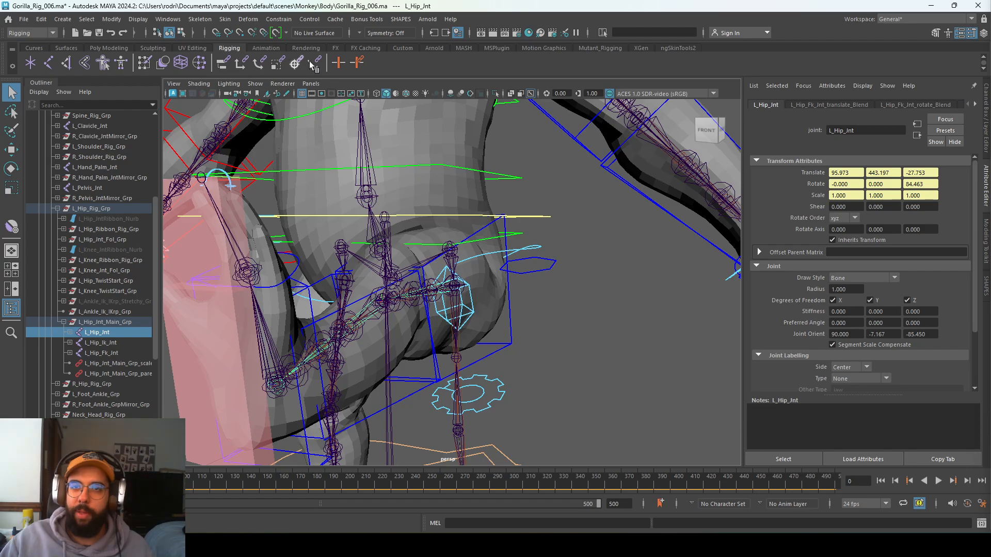
pyautogui.click(357, 63)
pyautogui.click(115, 447)
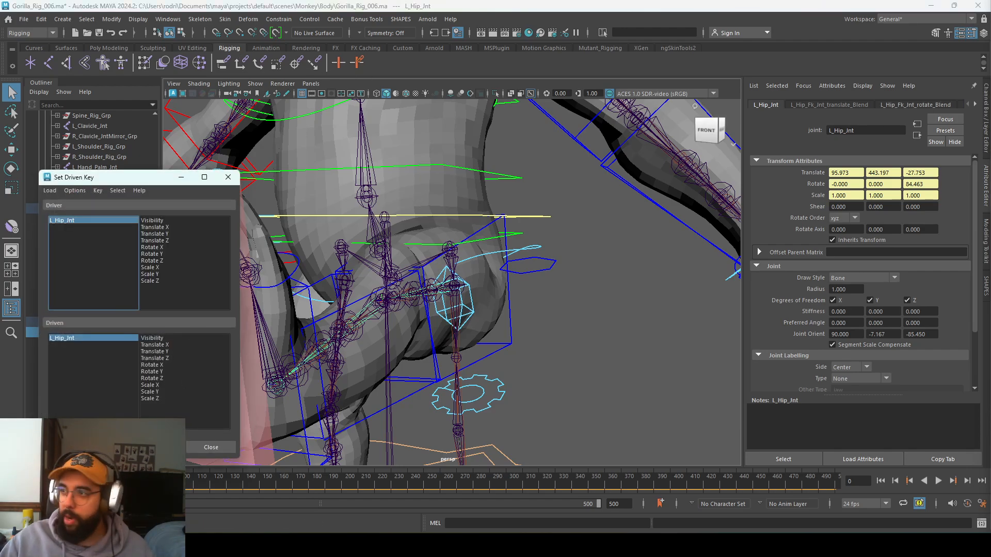
# Select Body_Low_Correctives_BSP in the Shape Editor, load it as driven and choose its L_Leg_Front_Up attribute
pyautogui.moveTo(990, 104); pyautogui.dragTo(635, 103)
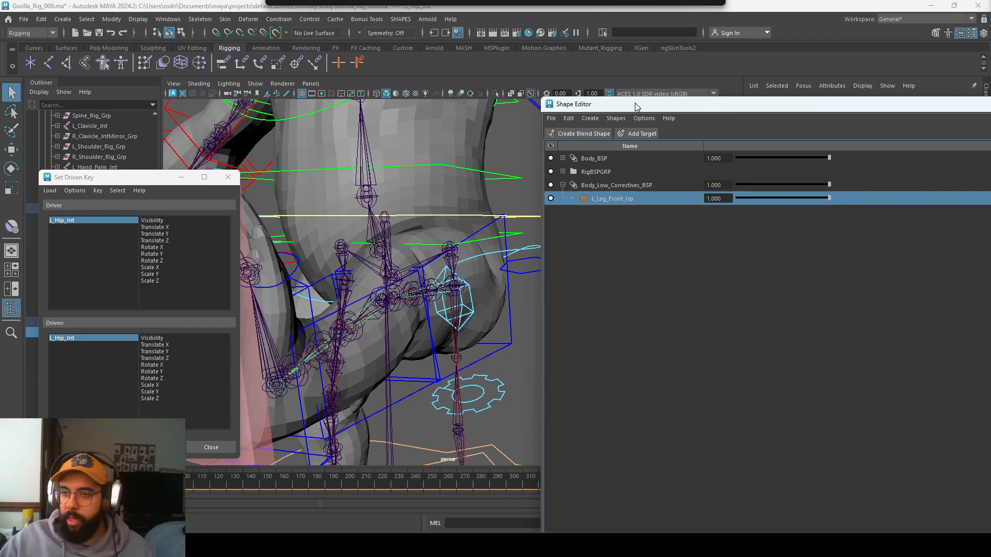
pyautogui.doubleClick(611, 185)
pyautogui.press('Return')
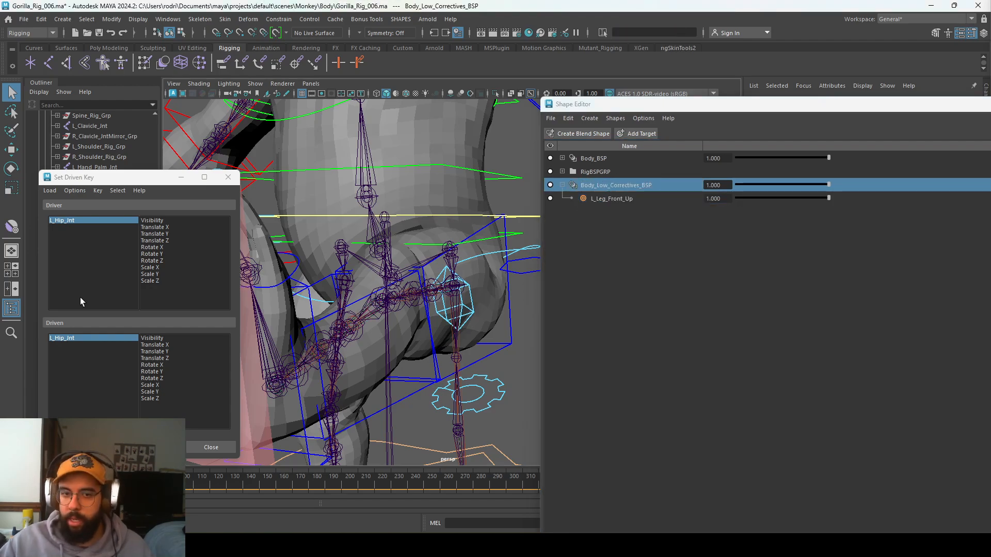
pyautogui.click(161, 448)
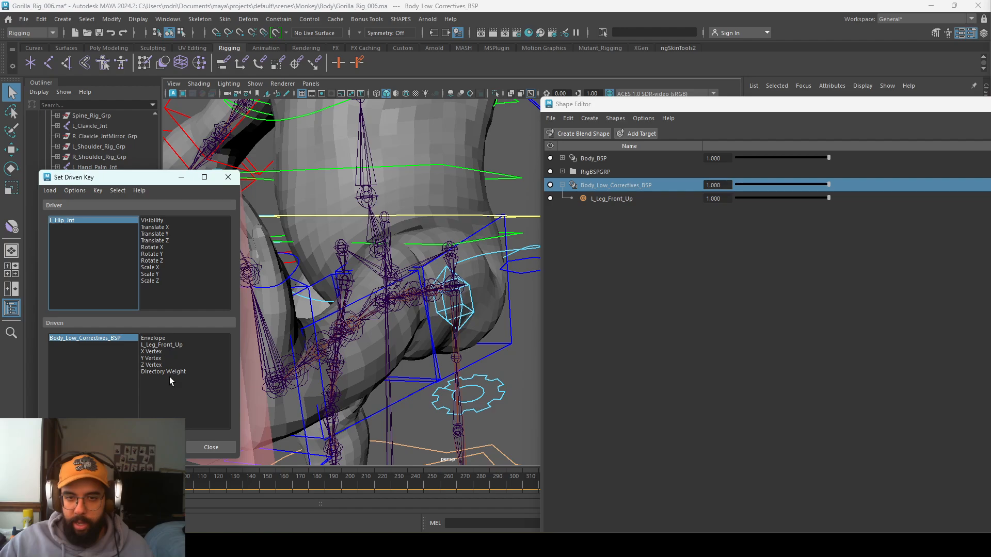
pyautogui.click(168, 345)
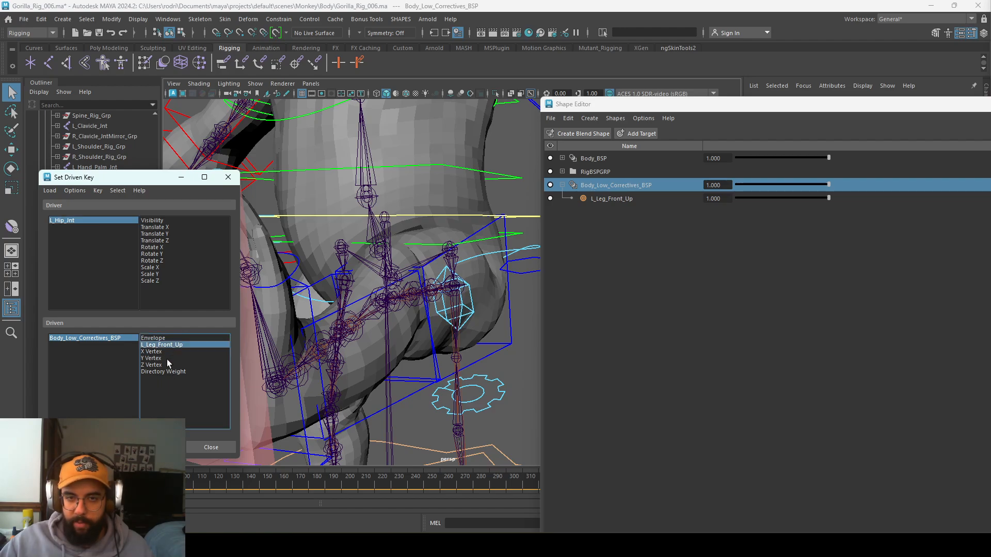
# Choose Rotate Z of L_Hip_Jnt as the driver attribute and key L_Leg_Front_Up at 1 for the raised leg pose
pyautogui.click(122, 221)
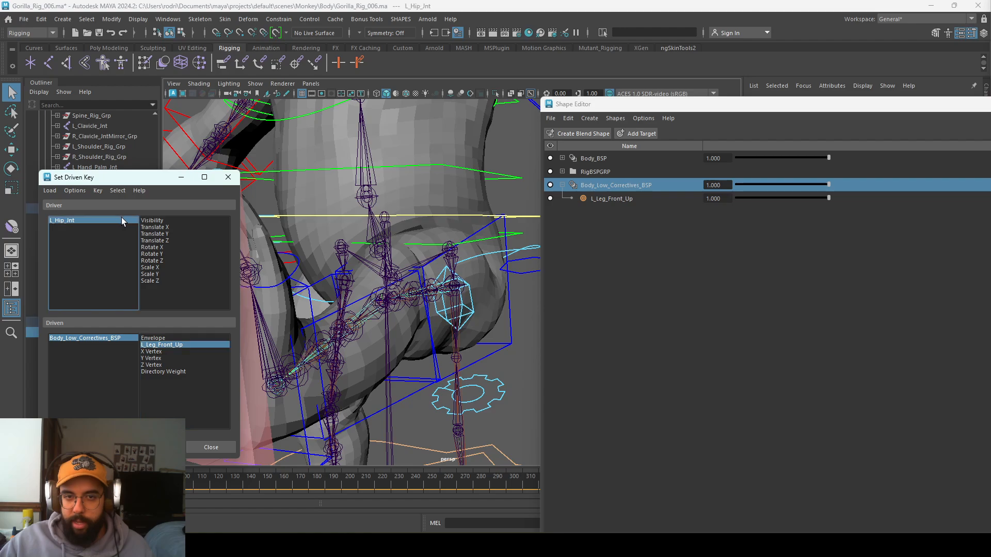
pyautogui.moveTo(636, 105); pyautogui.dragTo(627, 280)
pyautogui.hotkey('ctrl', 'a')
pyautogui.keyDown('alt'); pyautogui.moveTo(590, 172); pyautogui.dragTo(596, 158); pyautogui.keyUp('alt')
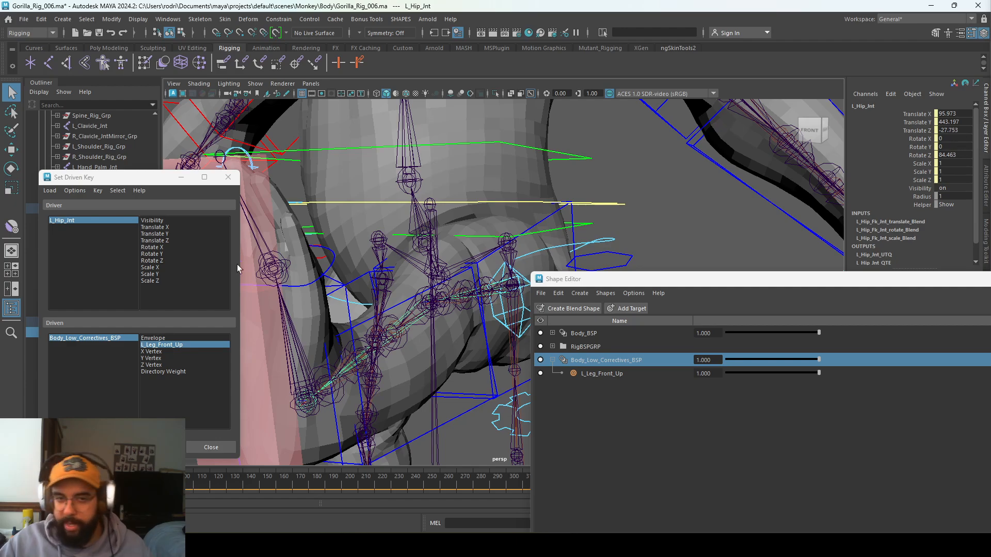
pyautogui.click(162, 261)
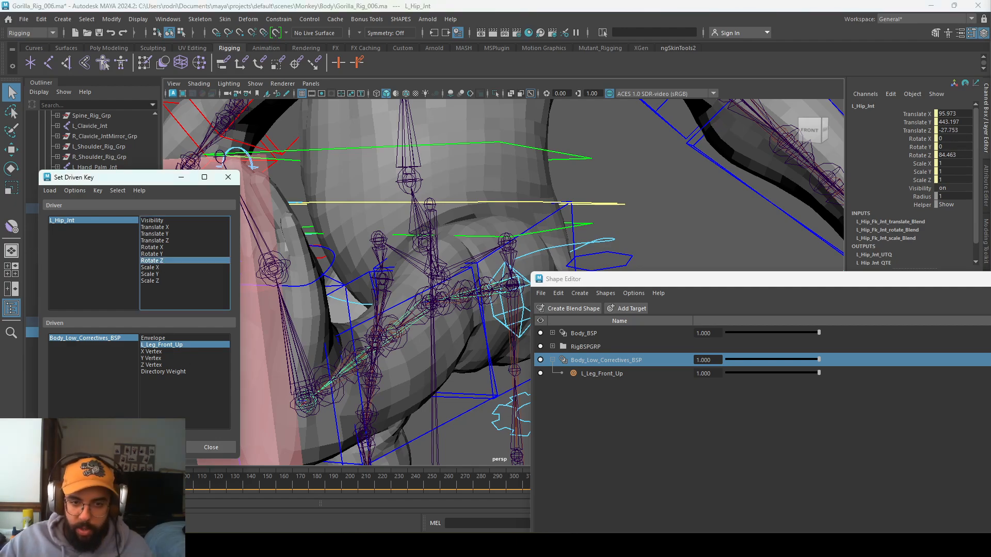
pyautogui.click(67, 448)
# Return the left leg to its rest pose with L_Hip_Fk_Ctrl's Rotate Z at 0 and the L_Leg_Front_Up weight at 0
pyautogui.click(96, 221)
pyautogui.click(563, 209)
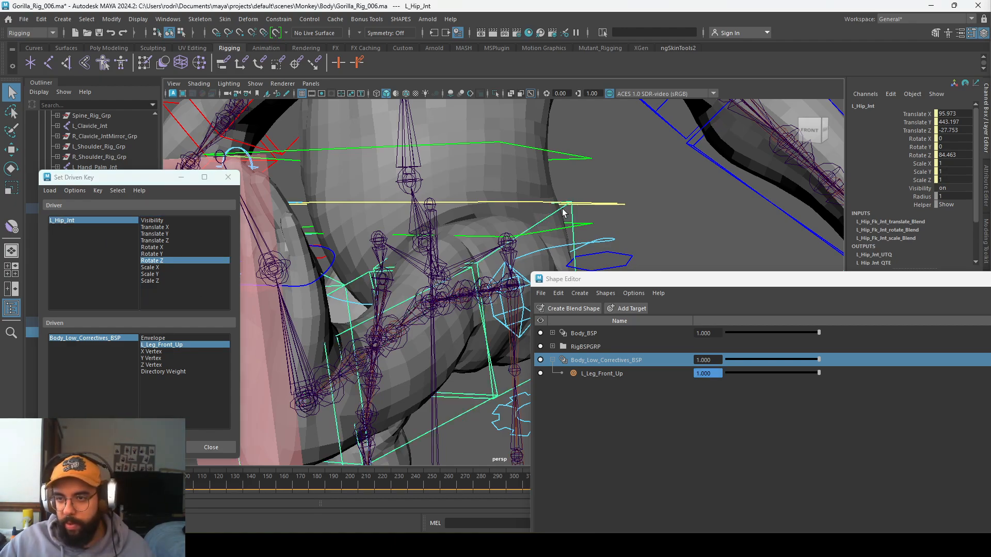
pyautogui.write('0')
pyautogui.press('Return')
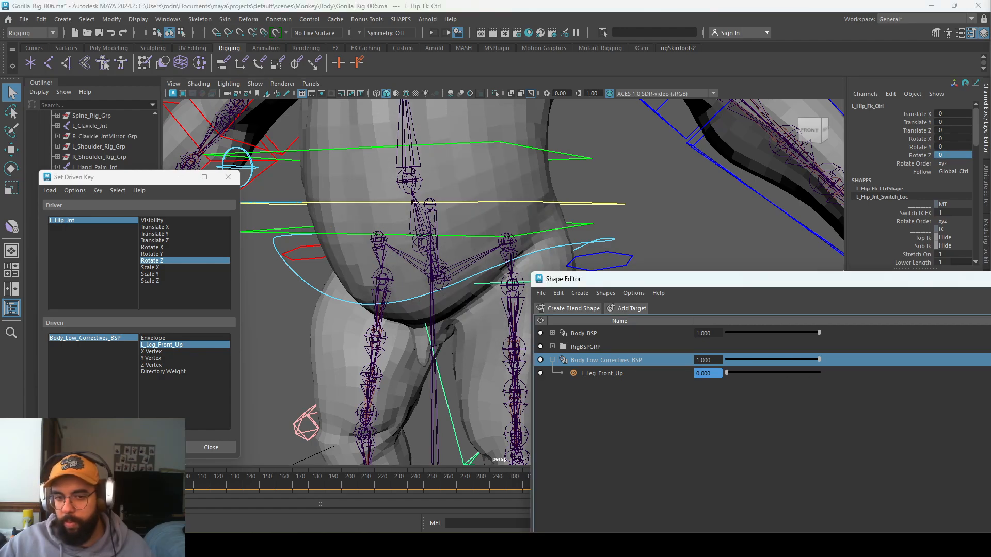
# Move the Shape Editor and Set Driven Key windows clear of the legs, and browse the rest of the rig hierarchy
pyautogui.keyDown('alt'); pyautogui.moveTo(686, 227); pyautogui.dragTo(639, 237, button='right'); pyautogui.keyUp('alt')
pyautogui.keyDown('alt'); pyautogui.moveTo(640, 237); pyautogui.dragTo(578, 199, button='middle'); pyautogui.keyUp('alt')
pyautogui.moveTo(690, 282); pyautogui.dragTo(990, 352)
pyautogui.moveTo(124, 177); pyautogui.dragTo(610, 187)
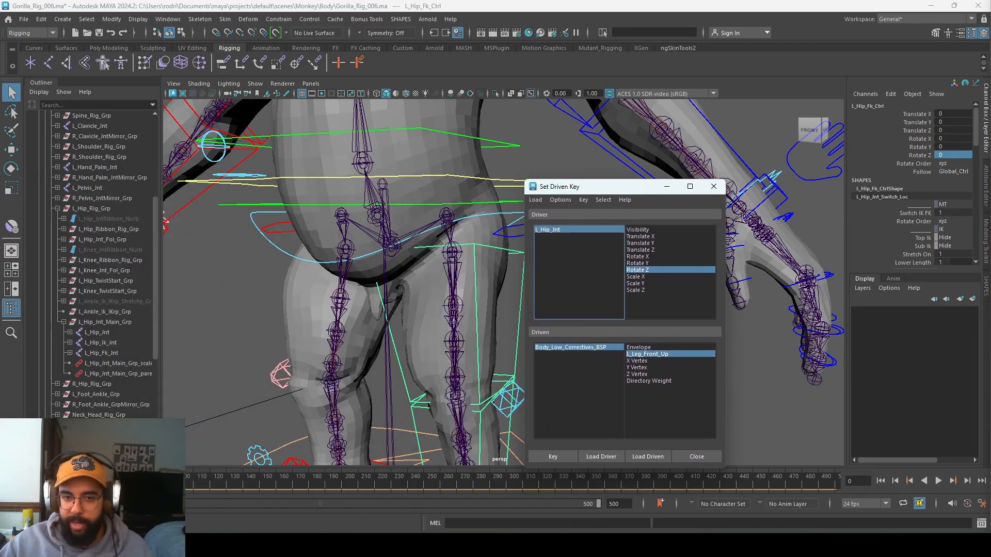
pyautogui.rightClick(83, 392)
pyautogui.moveTo(155, 339); pyautogui.dragTo(155, 429)
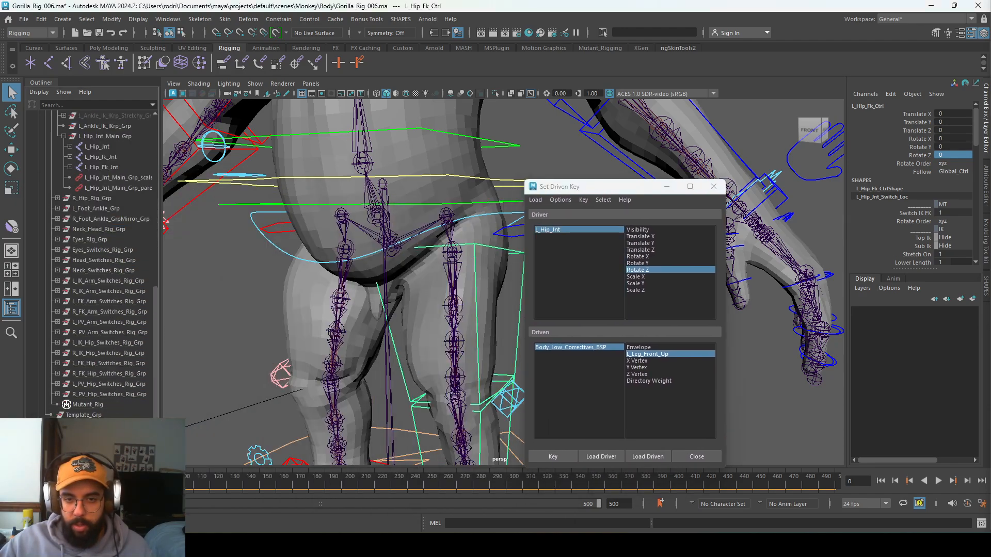
# Look through the attributes of L_Hip_Fk_Ctrl and its connected nodes for the curve that drives L_Leg_Front_Up
pyautogui.moveTo(990, 206); pyautogui.dragTo(422, 147)
pyautogui.rightClick(508, 241)
pyautogui.click(545, 248)
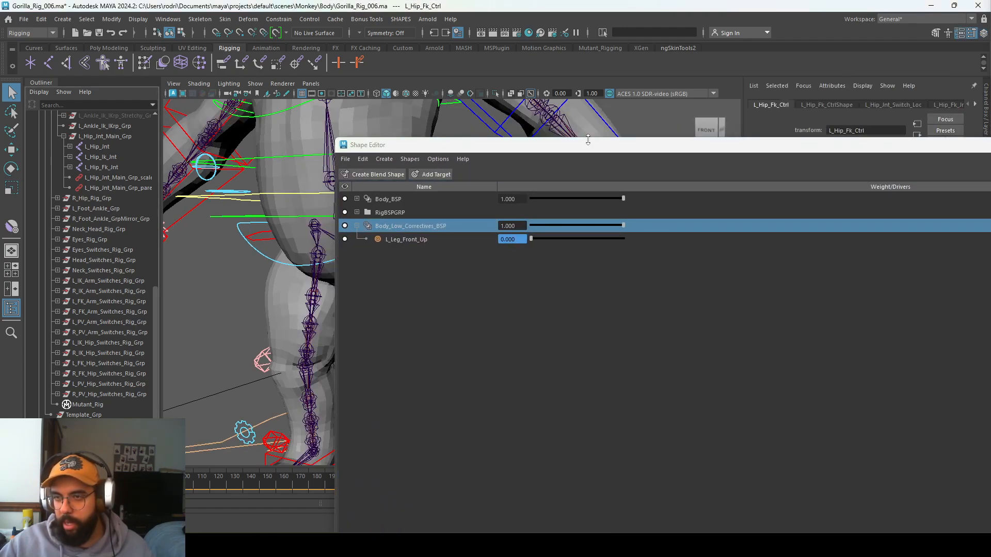
pyautogui.click(881, 104)
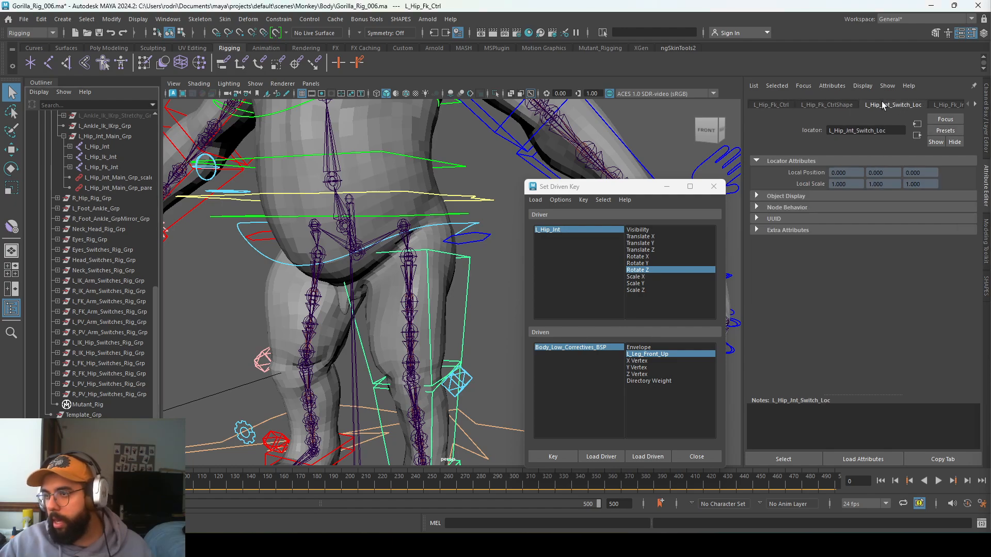
pyautogui.click(826, 105)
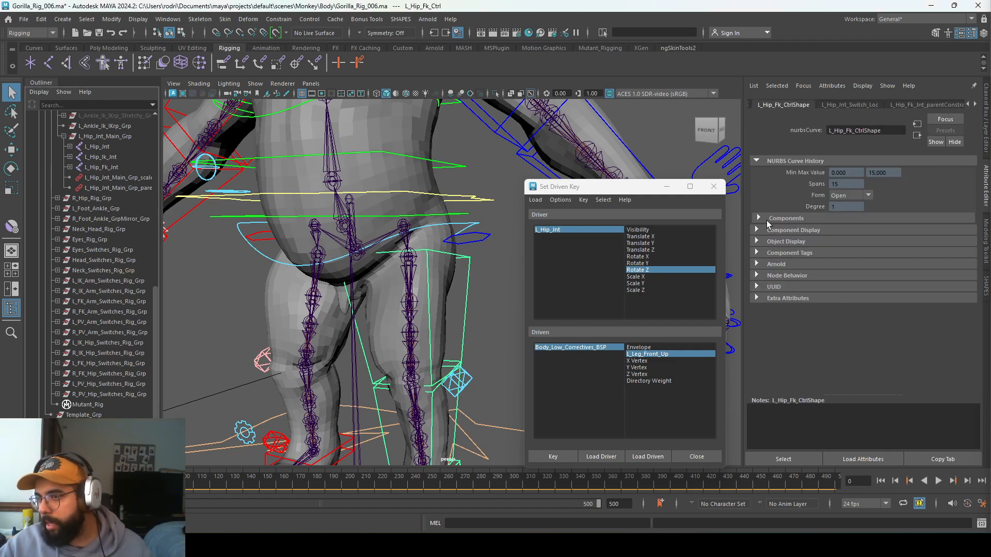
pyautogui.click(769, 218)
pyautogui.click(876, 103)
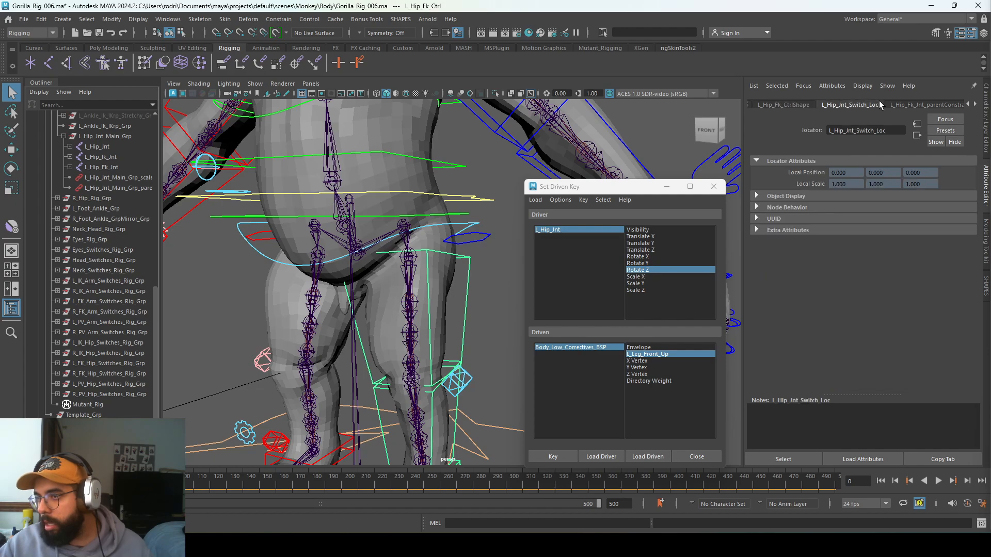
pyautogui.click(975, 105)
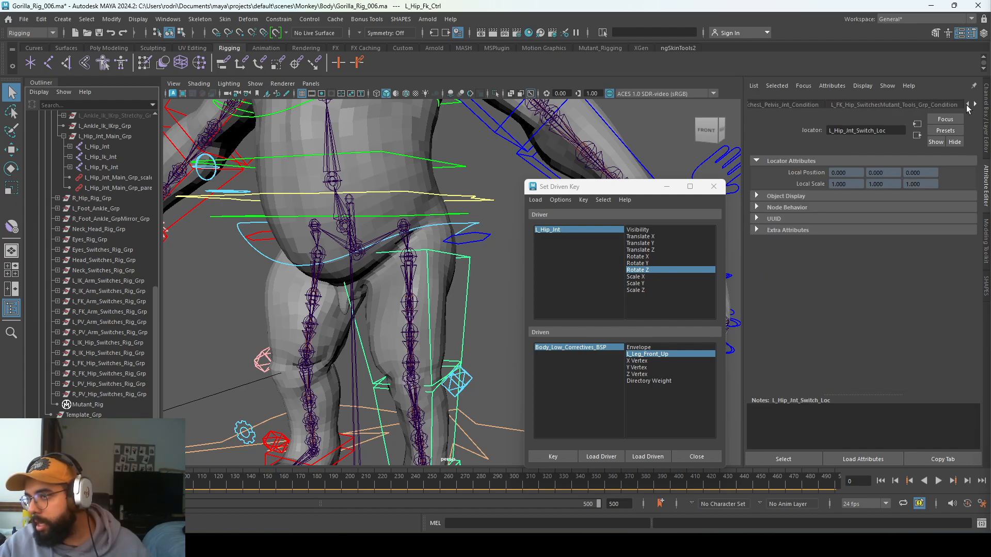
pyautogui.click(938, 106)
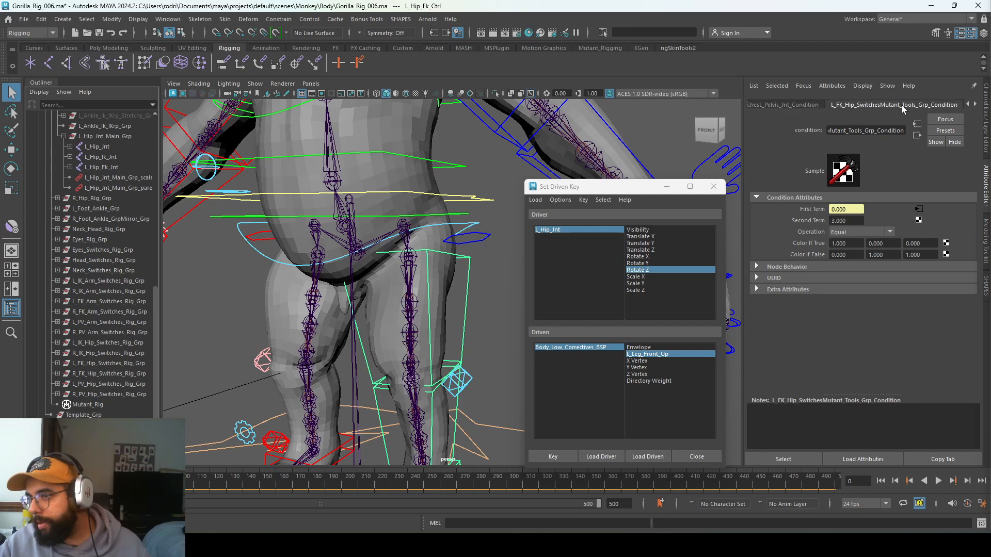
pyautogui.click(974, 105)
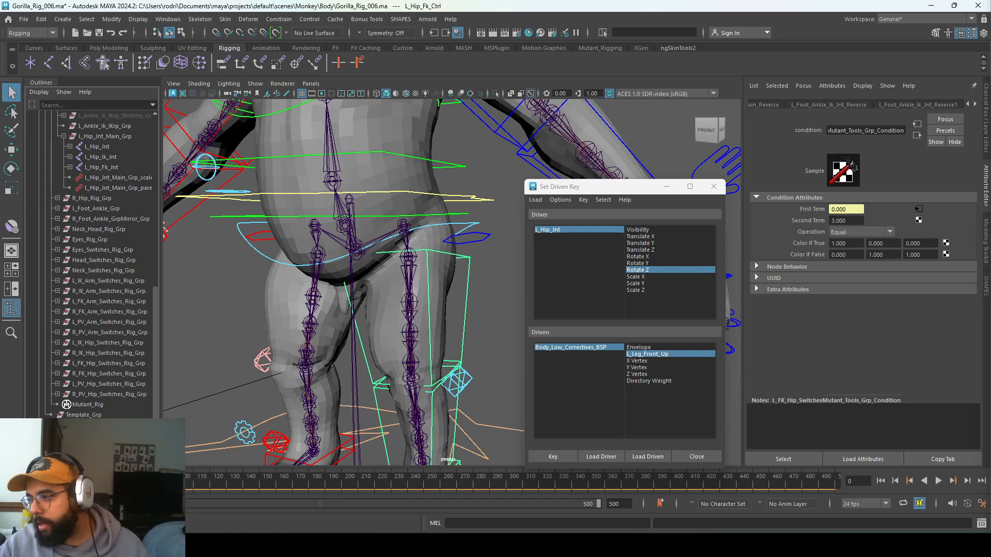
# Select Body_Low_Correctives_BSP by name and open the driven animation curve of its L_Leg_Front_Up weight
pyautogui.click(642, 32)
pyautogui.write('Body_Low_Correctives_BSP')
pyautogui.press('Return')
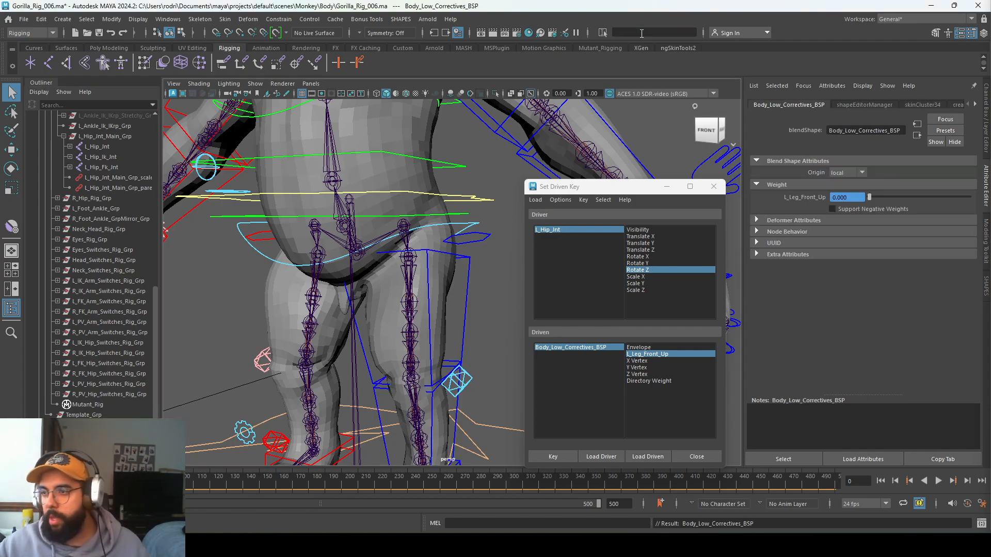
pyautogui.rightClick(850, 200)
pyautogui.click(863, 203)
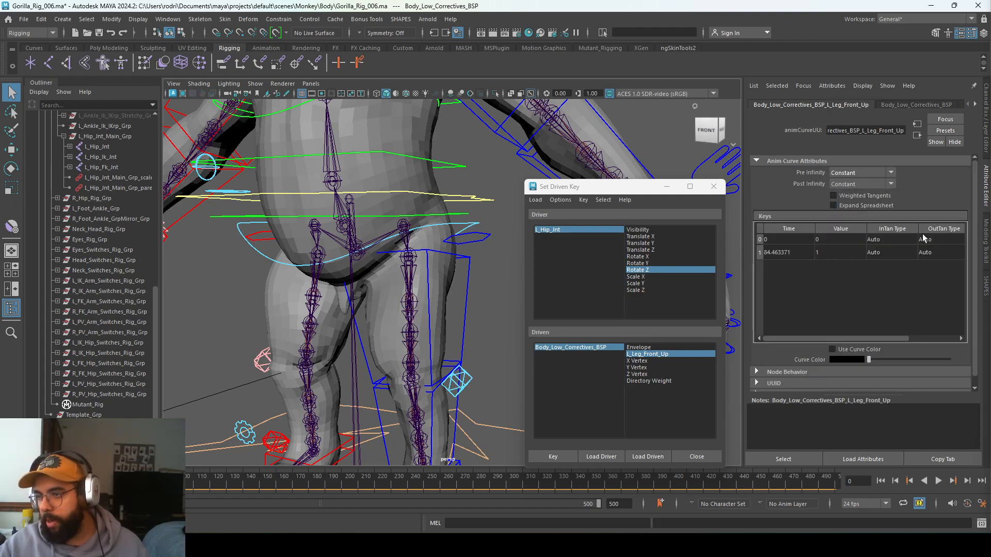
# Change the tangent types of the two driven keys on the L_Leg_Front_Up curve to Linear
pyautogui.click(904, 246)
pyautogui.write('Linear')
pyautogui.press('Return')
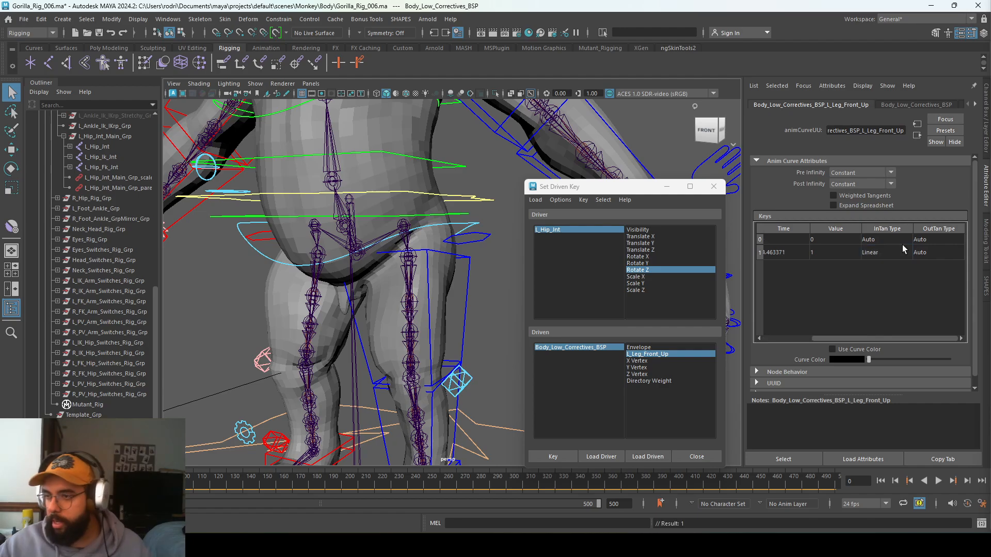
pyautogui.click(859, 253)
pyautogui.click(877, 251)
pyautogui.hotkey('ctrl', 'c')
pyautogui.click(878, 242)
pyautogui.hotkey('ctrl', 'v')
pyautogui.click(935, 244)
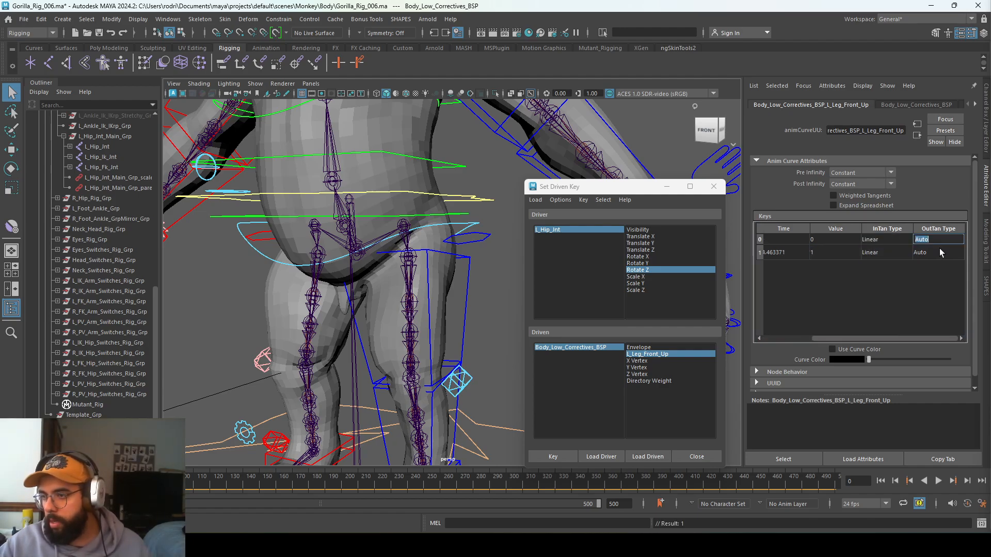
pyautogui.press('Return')
# Select L_Hip_Fk_Ctrl, swing the left leg forward and set its Rotate Z to 45
pyautogui.scroll(1, 462, 265)
pyautogui.keyDown('alt'); pyautogui.moveTo(462, 265); pyautogui.dragTo(448, 256, button='middle'); pyautogui.keyUp('alt')
pyautogui.moveTo(447, 256); pyautogui.dragTo(463, 275)
pyautogui.press('e')
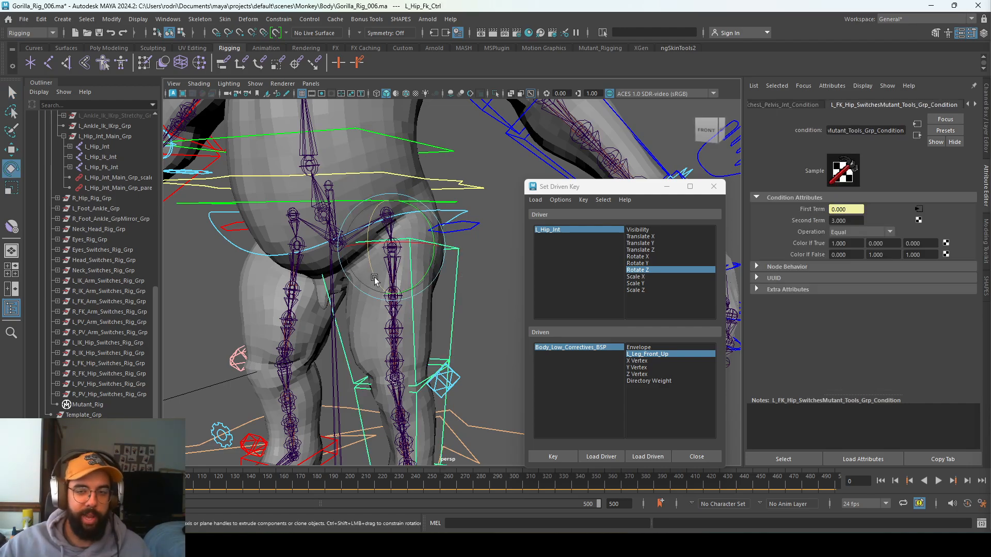
pyautogui.moveTo(374, 279); pyautogui.dragTo(380, 228)
pyautogui.click(985, 148)
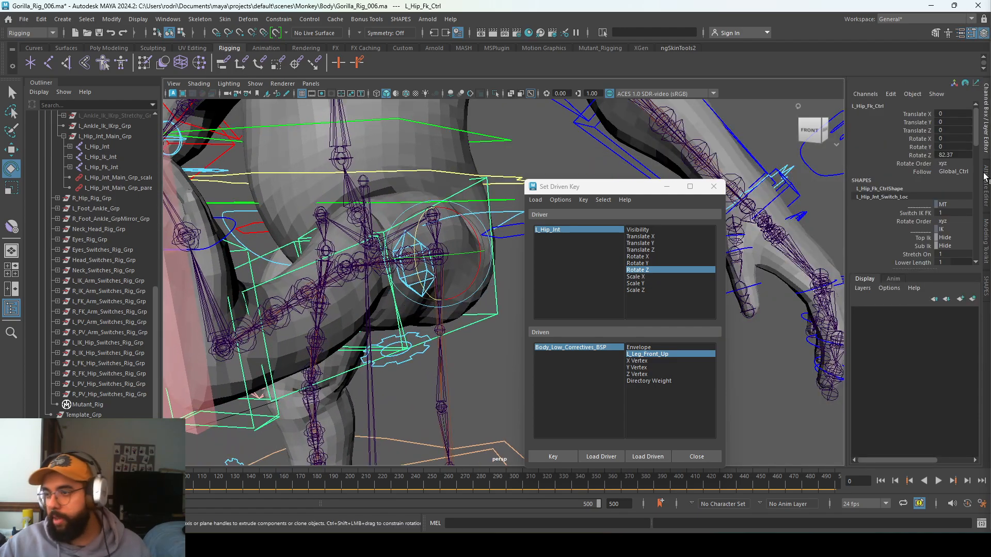
pyautogui.doubleClick(952, 153)
pyautogui.write('45')
pyautogui.press('Return')
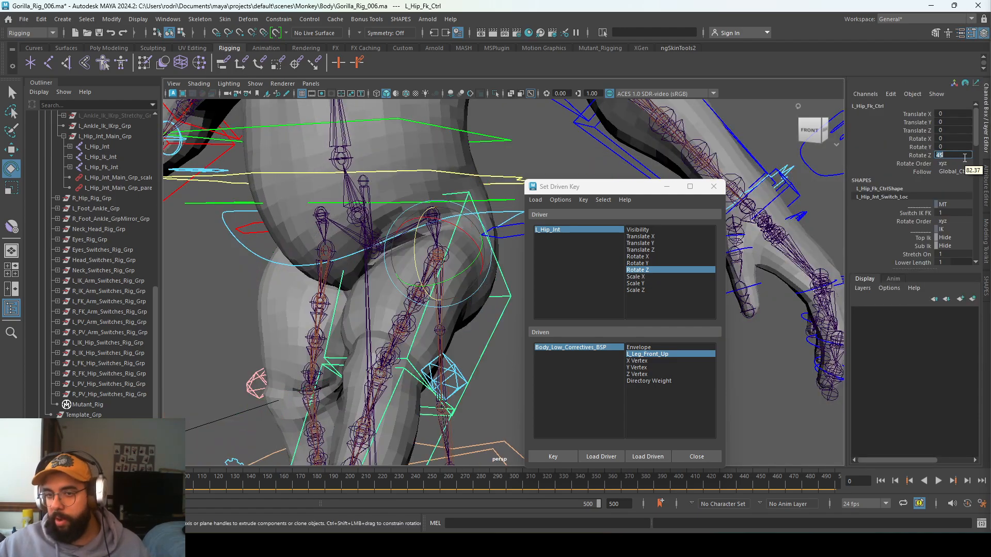
# Lower the L_Leg_Front_Up weight to about 0.039 and key it against L_Hip_Jnt's Rotate Z for this half-raised pose
pyautogui.keyDown('alt'); pyautogui.moveTo(433, 212); pyautogui.dragTo(409, 206); pyautogui.keyUp('alt')
pyautogui.click(593, 349)
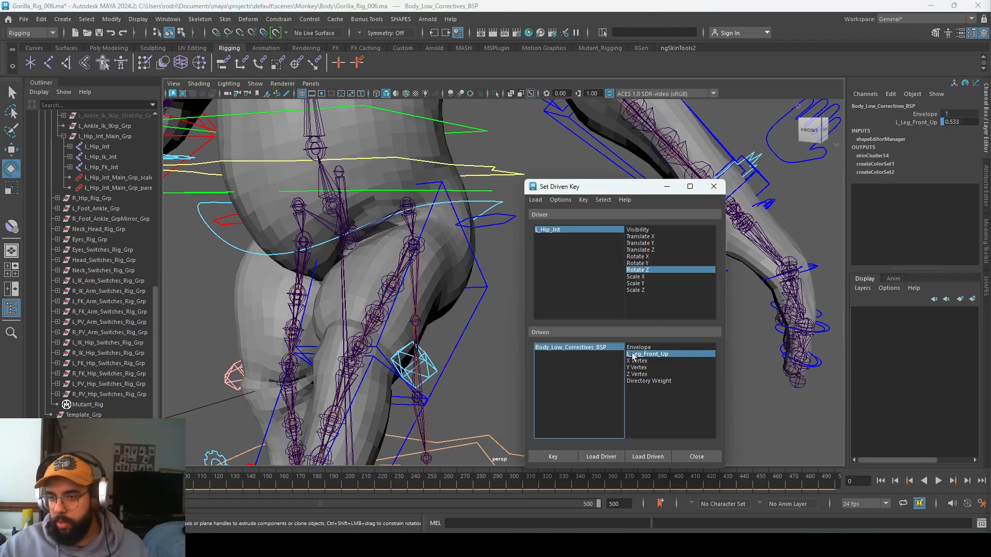
pyautogui.click(592, 228)
pyautogui.click(593, 347)
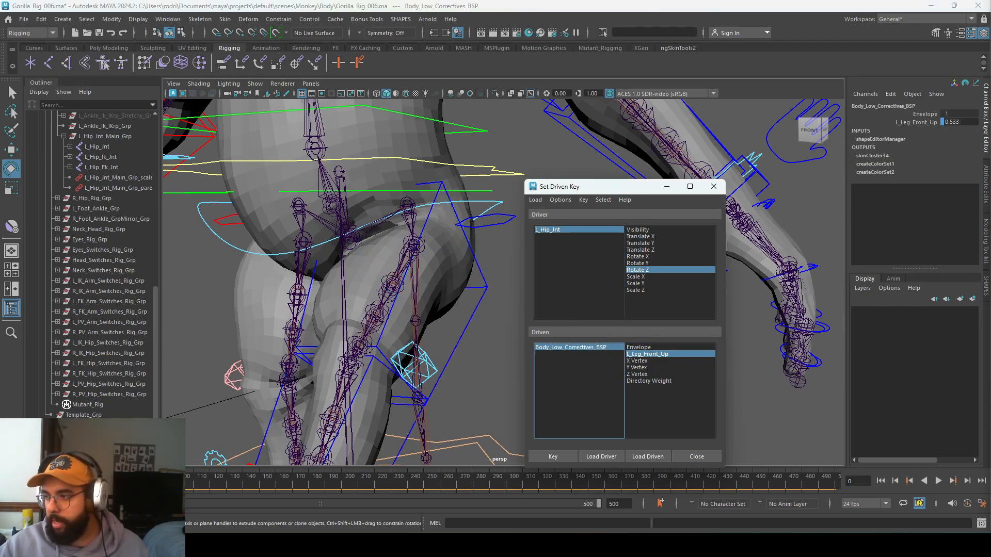
pyautogui.moveTo(990, 152); pyautogui.dragTo(990, 206)
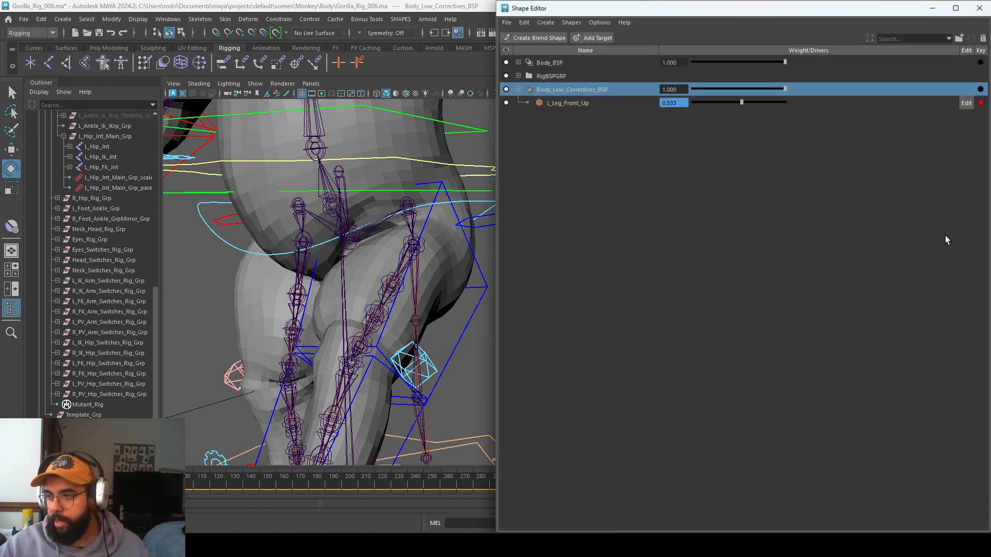
pyautogui.moveTo(741, 103); pyautogui.dragTo(695, 106)
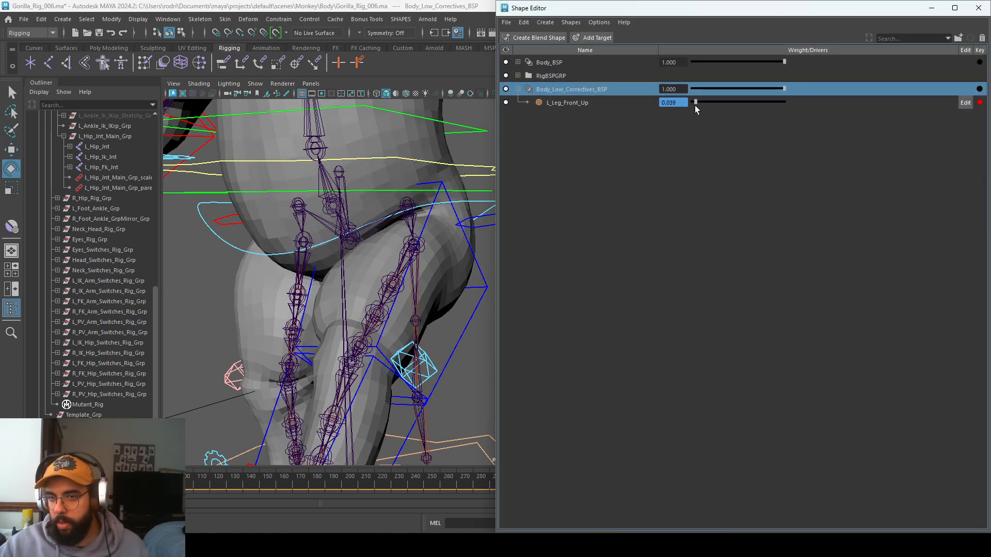
pyautogui.moveTo(667, 7); pyautogui.dragTo(990, 110)
pyautogui.click(565, 456)
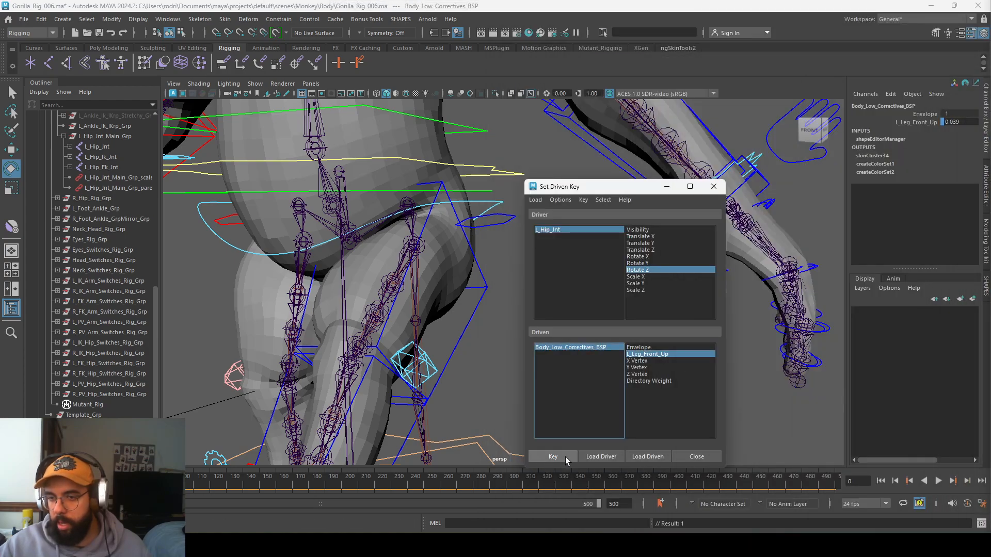
# Test the in-between key by setting L_Hip_Fk_Ctrl's Rotate Z to 50 and swinging the left leg through its raise
pyautogui.click(474, 323)
pyautogui.click(952, 156)
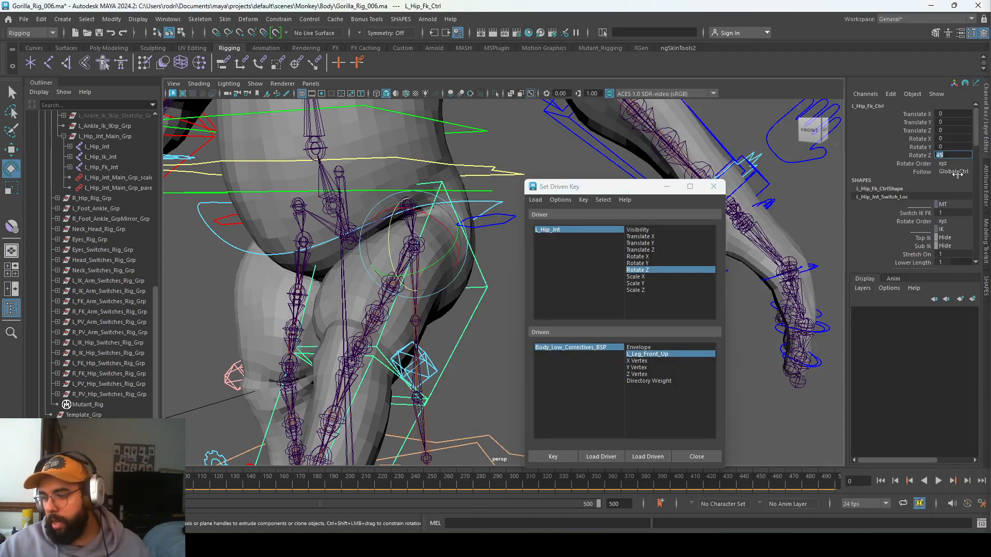
pyautogui.press('Return')
pyautogui.keyDown('alt'); pyautogui.moveTo(316, 287); pyautogui.dragTo(302, 283); pyautogui.keyUp('alt')
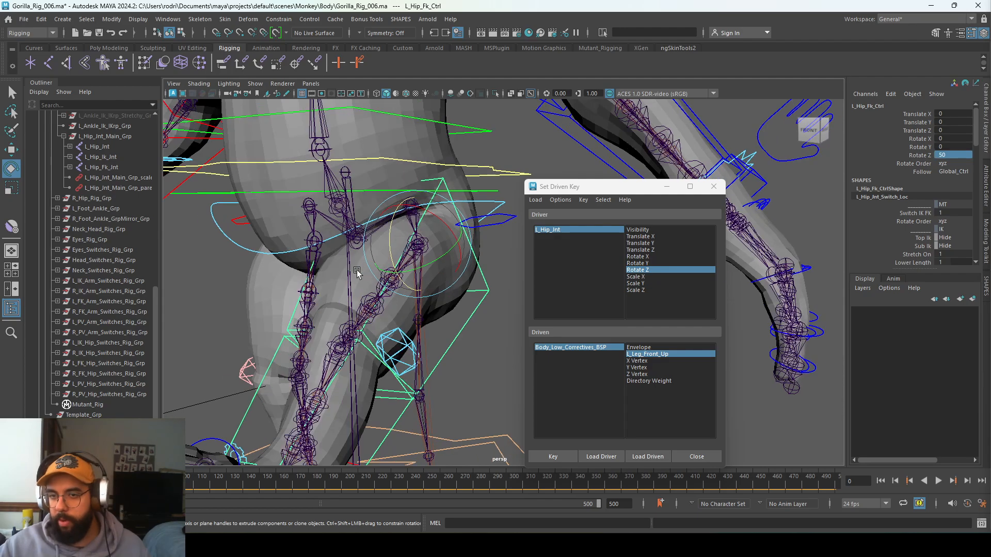
pyautogui.click(492, 283)
pyautogui.moveTo(493, 283); pyautogui.dragTo(455, 303)
pyautogui.moveTo(394, 248)
pyautogui.mouseDown()
pyautogui.moveTo(400, 260)
pyautogui.moveTo(408, 227)
pyautogui.moveTo(399, 257)
pyautogui.mouseUp()
pyautogui.scroll(-1, 399, 257)
# Return the left leg to its rest pose by setting L_Hip_Fk_Ctrl's Rotate Z to 0
pyautogui.click(962, 155)
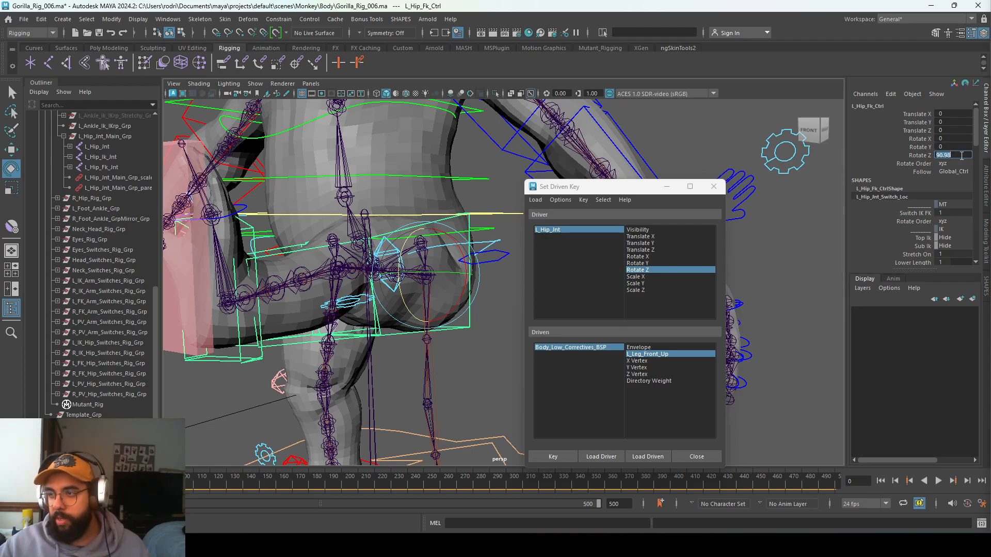
pyautogui.write('0')
pyautogui.press('Return')
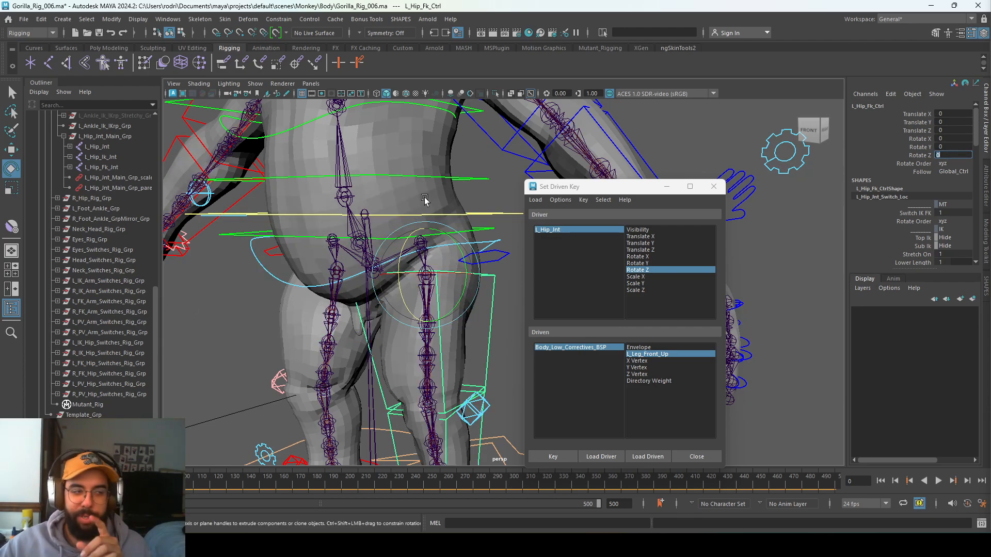
pyautogui.keyDown('alt'); pyautogui.moveTo(468, 239); pyautogui.dragTo(453, 234, button='middle'); pyautogui.keyUp('alt')
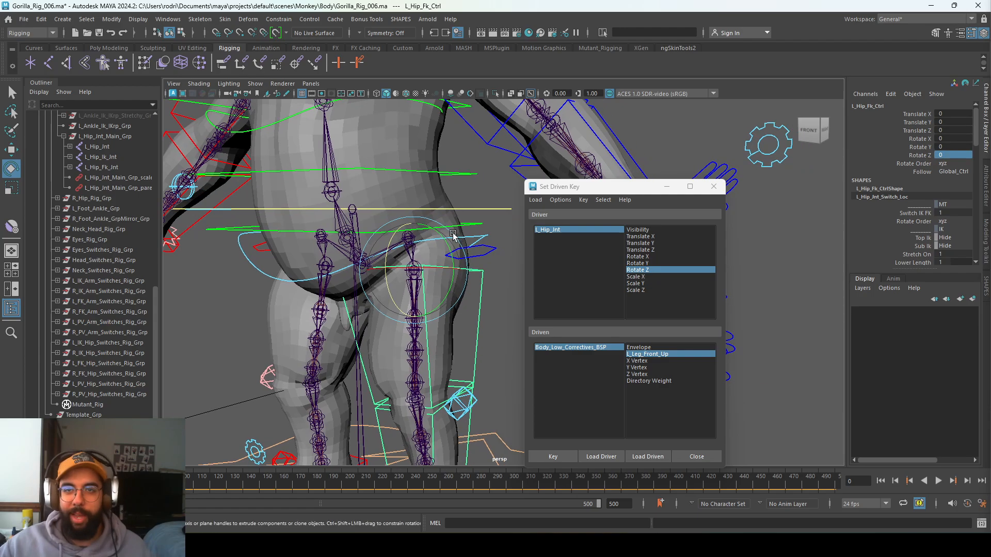
pyautogui.keyDown('alt'); pyautogui.moveTo(453, 234); pyautogui.dragTo(467, 212); pyautogui.keyUp('alt')
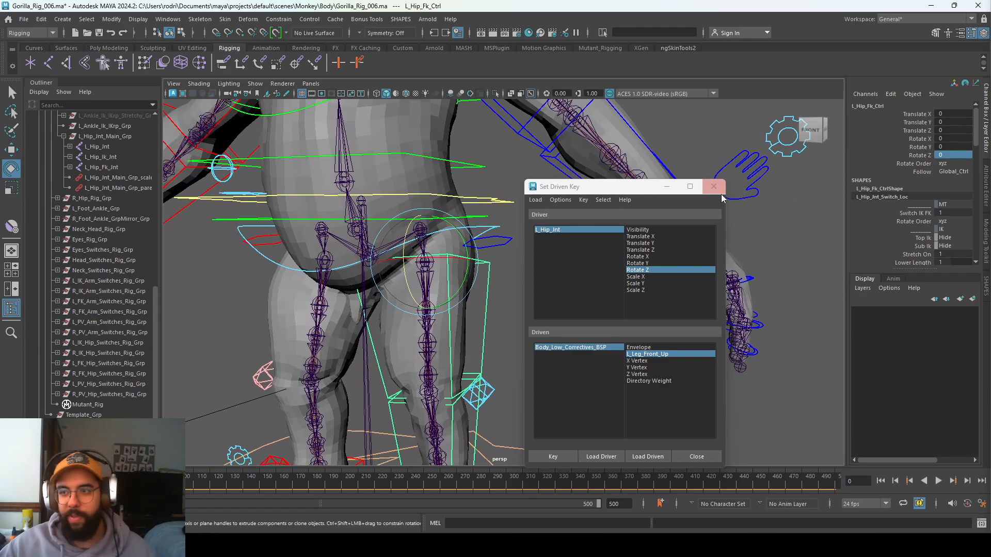
# Close the Set Driven Key window and delete Body_Low_Correctives_BSP in the Shape Editor, moving that window aside
pyautogui.click(713, 187)
pyautogui.moveTo(990, 93); pyautogui.dragTo(780, 124)
pyautogui.press('Delete')
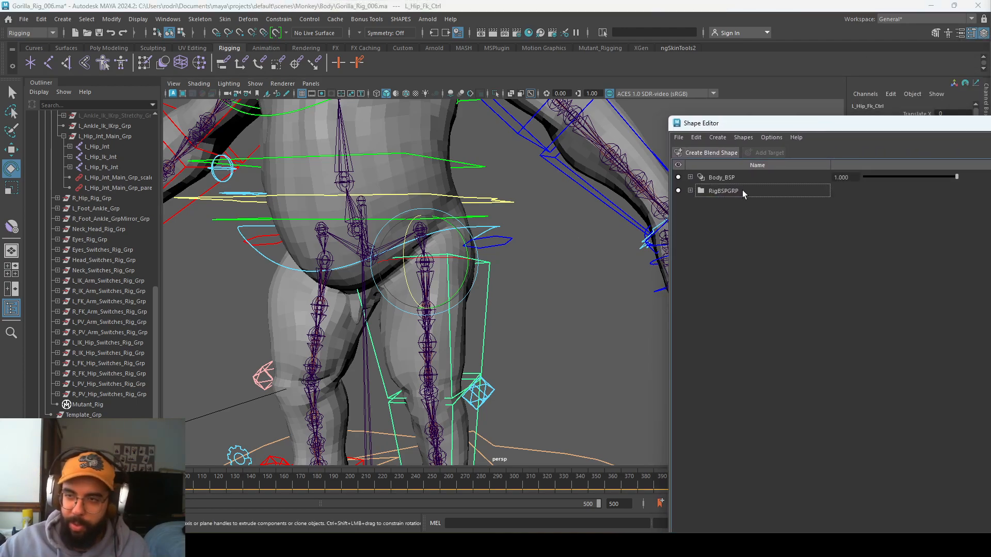
pyautogui.click(749, 136)
pyautogui.click(766, 136)
pyautogui.moveTo(912, 128); pyautogui.dragTo(990, 141)
# Collapse the Rig_Grp hierarchy in the Outliner and select the Low body mesh
pyautogui.scroll(10, 53, 345)
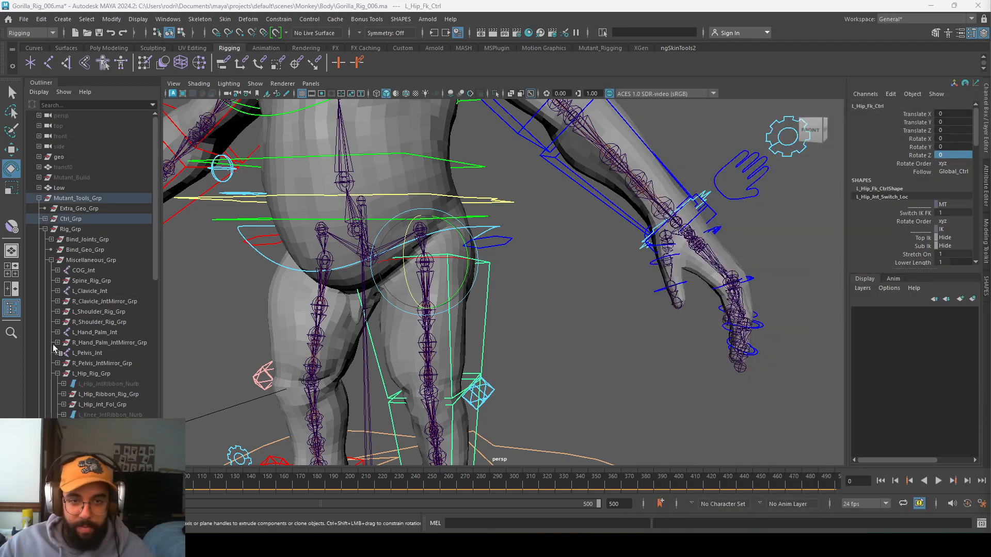
pyautogui.click(45, 229)
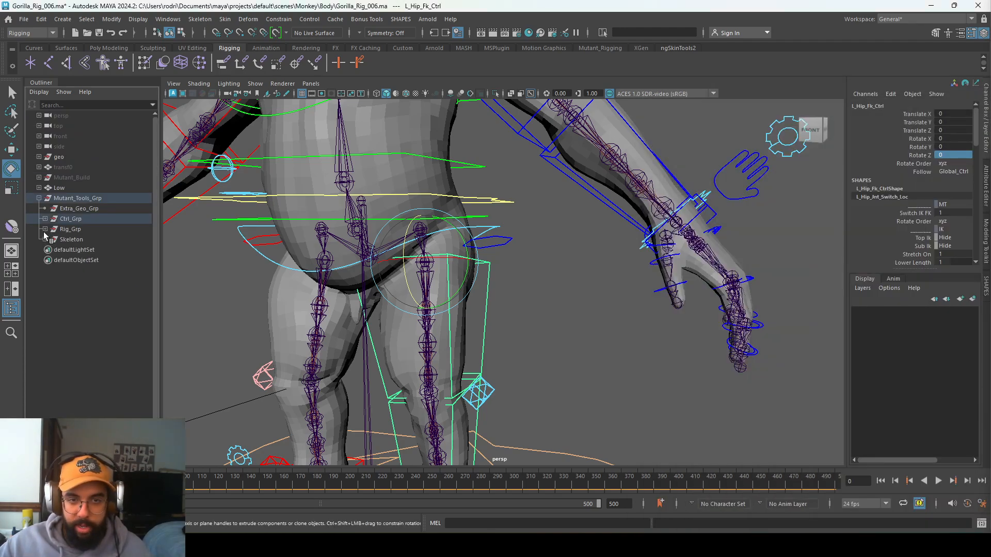
pyautogui.click(403, 180)
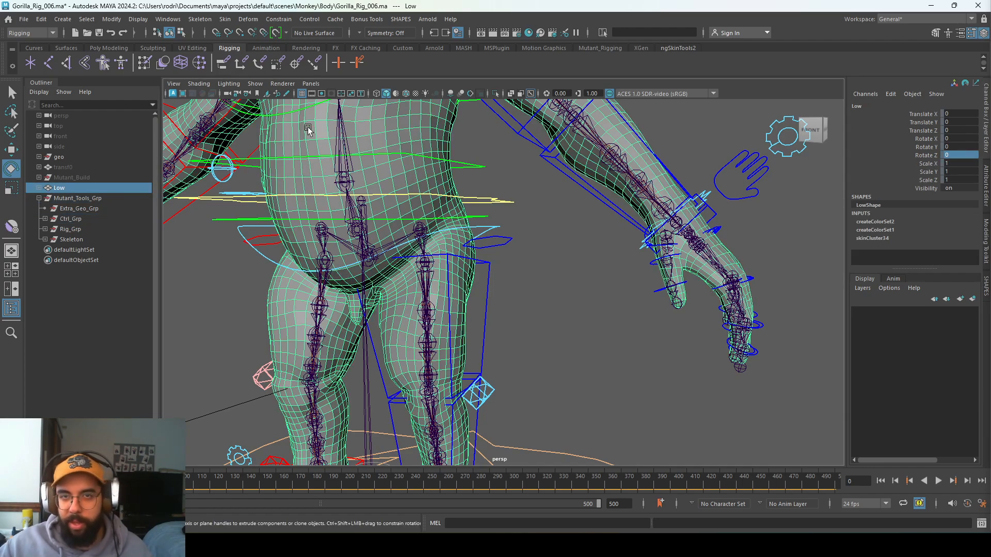
# Open Mutant RigTools at its Correctives tools and move the window off the gorilla's body
pyautogui.click(615, 48)
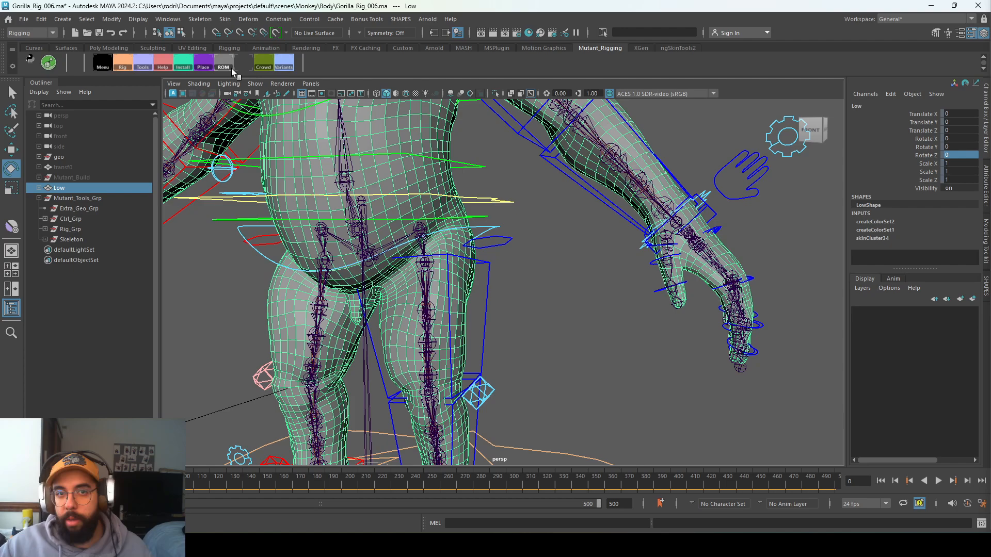
pyautogui.click(142, 67)
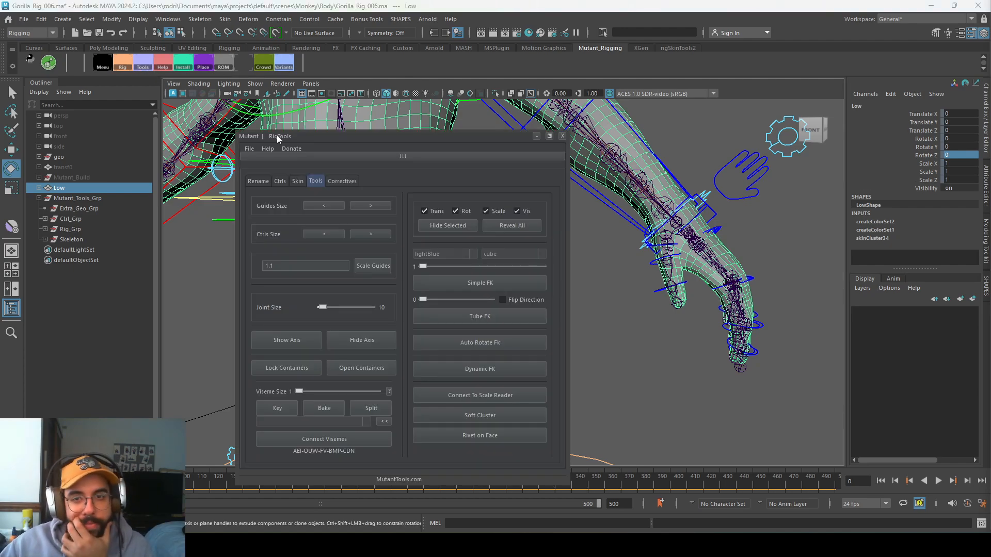
pyautogui.click(349, 182)
pyautogui.moveTo(419, 181); pyautogui.dragTo(239, 147)
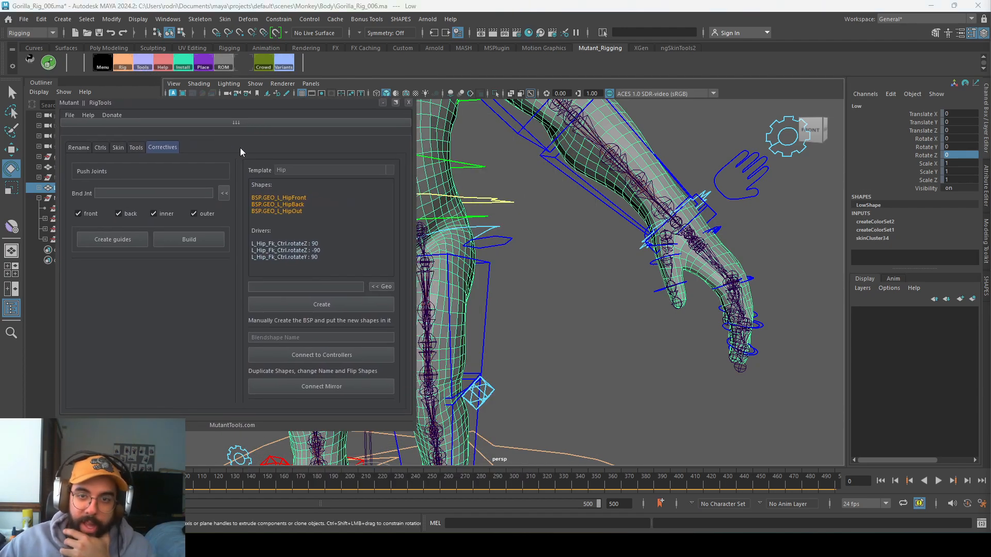
# Choose the Hip corrective template and examine its listed shapes and drivers
pyautogui.click(330, 174)
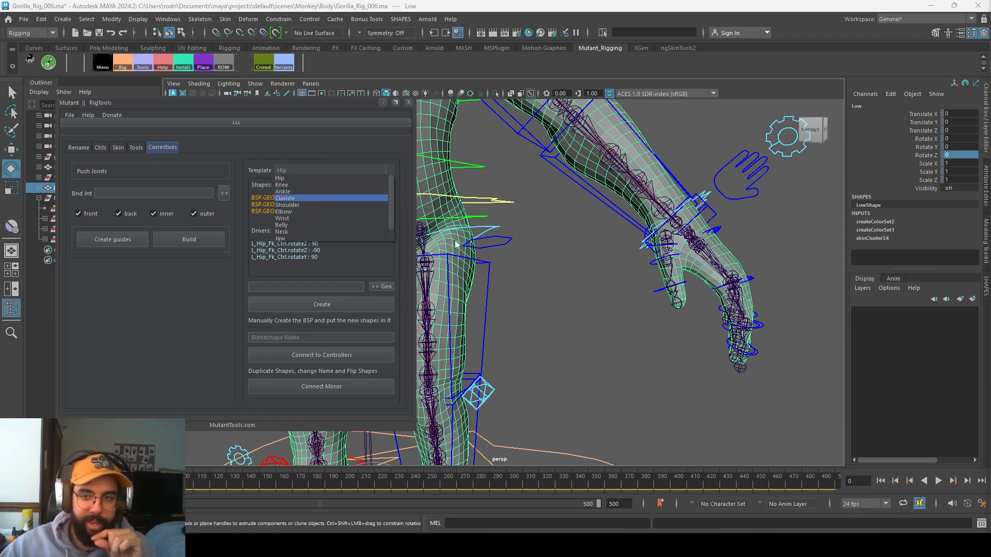
pyautogui.click(286, 179)
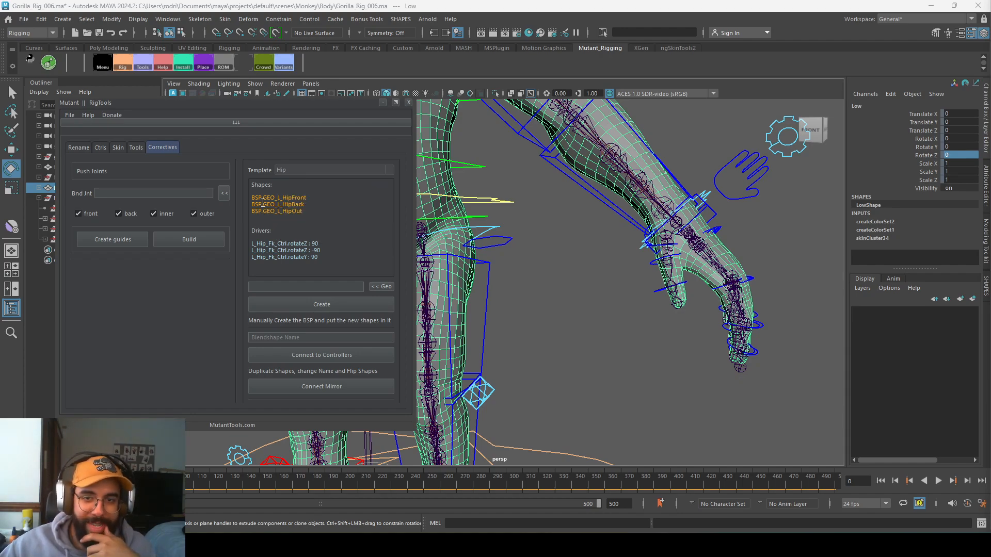
pyautogui.moveTo(253, 184); pyautogui.dragTo(320, 266)
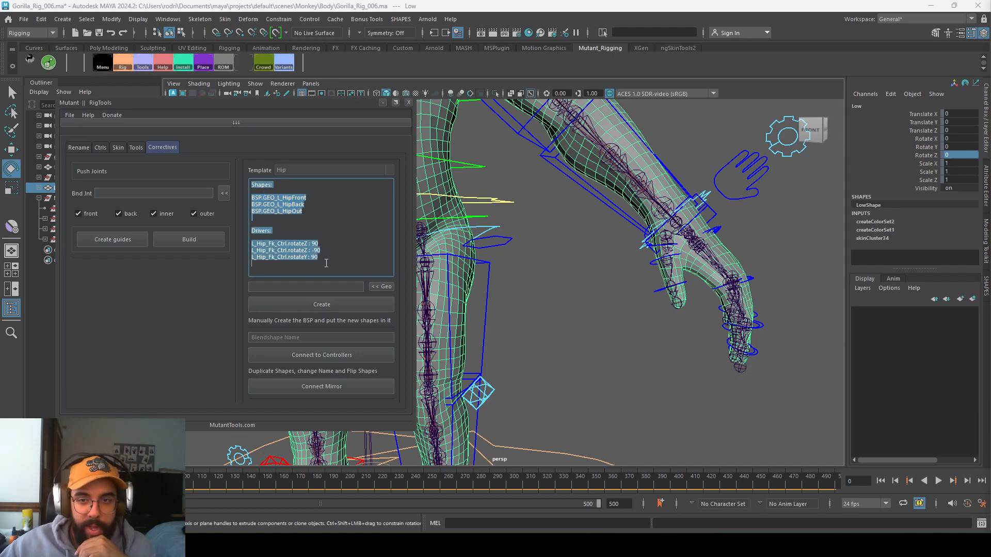
# Examine how the Hip template's HipFront, HipBack and HipOut shapes pair with the L_Hip_Fk_Ctrl rotations on the gorilla's left leg
pyautogui.click(328, 263)
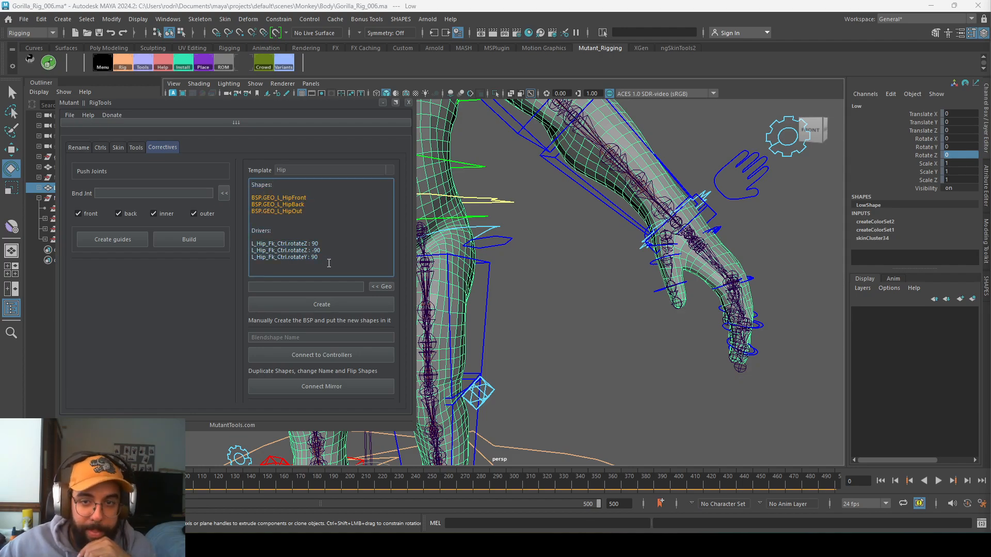
pyautogui.doubleClick(267, 198)
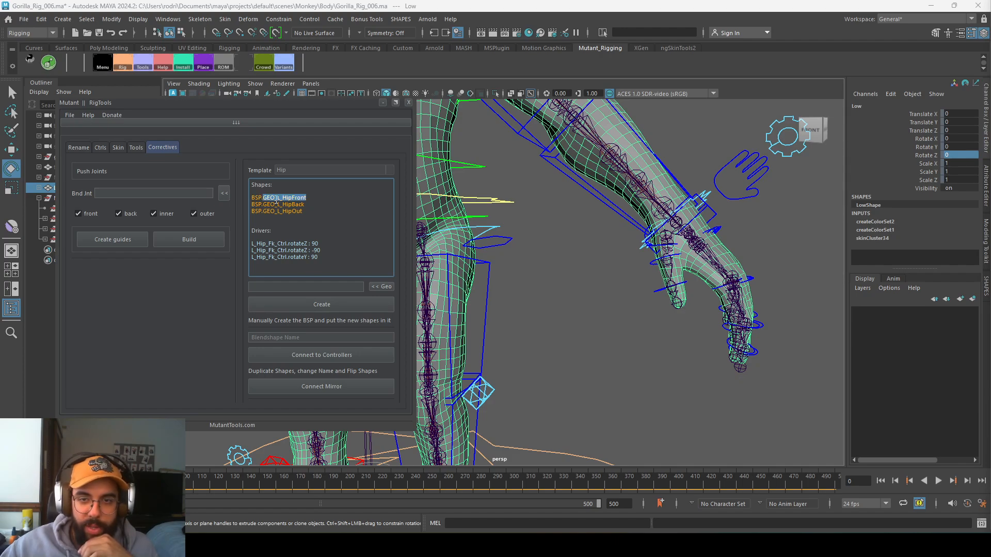
pyautogui.doubleClick(278, 204)
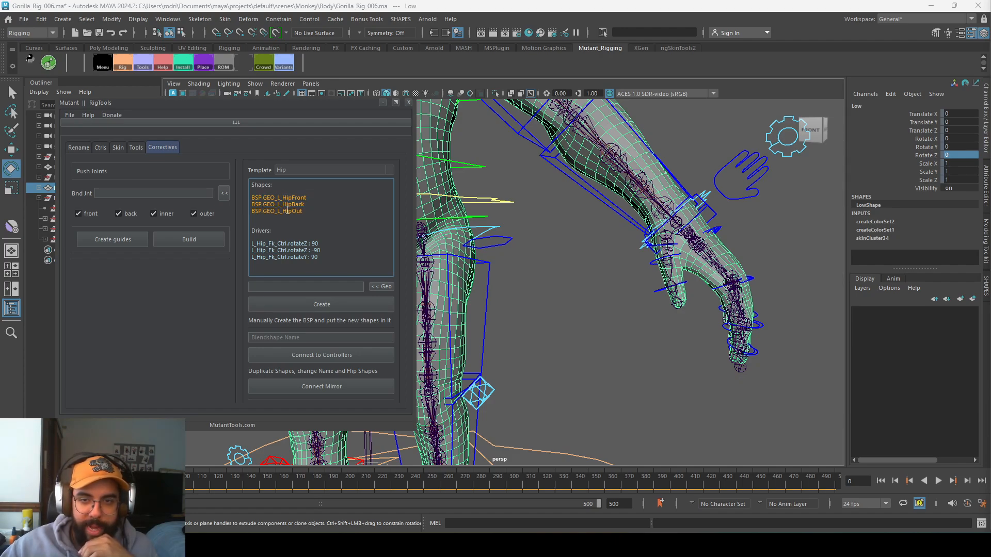
pyautogui.doubleClick(282, 211)
pyautogui.keyDown('alt'); pyautogui.moveTo(511, 282); pyautogui.dragTo(569, 332); pyautogui.keyUp('alt')
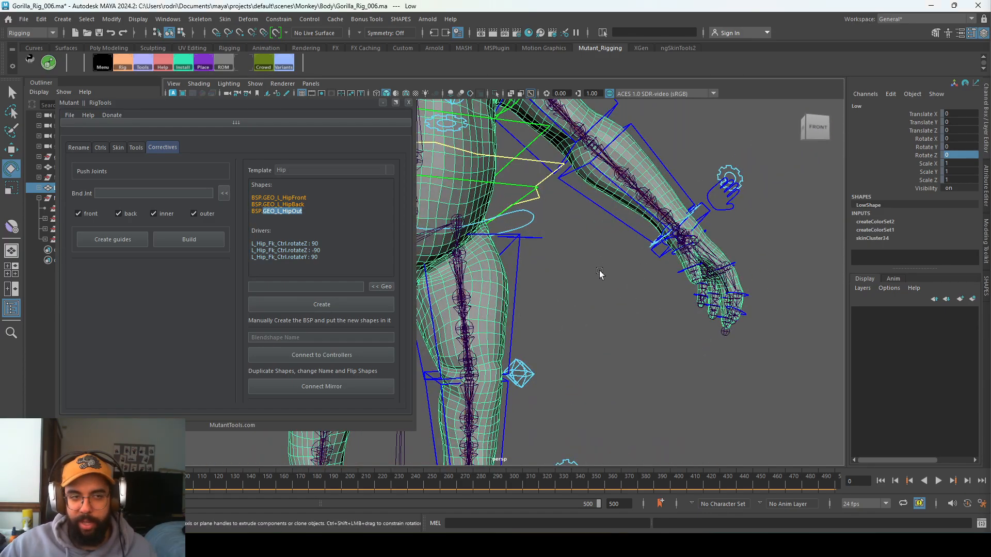
pyautogui.keyDown('alt'); pyautogui.moveTo(614, 279); pyautogui.dragTo(571, 297); pyautogui.keyUp('alt')
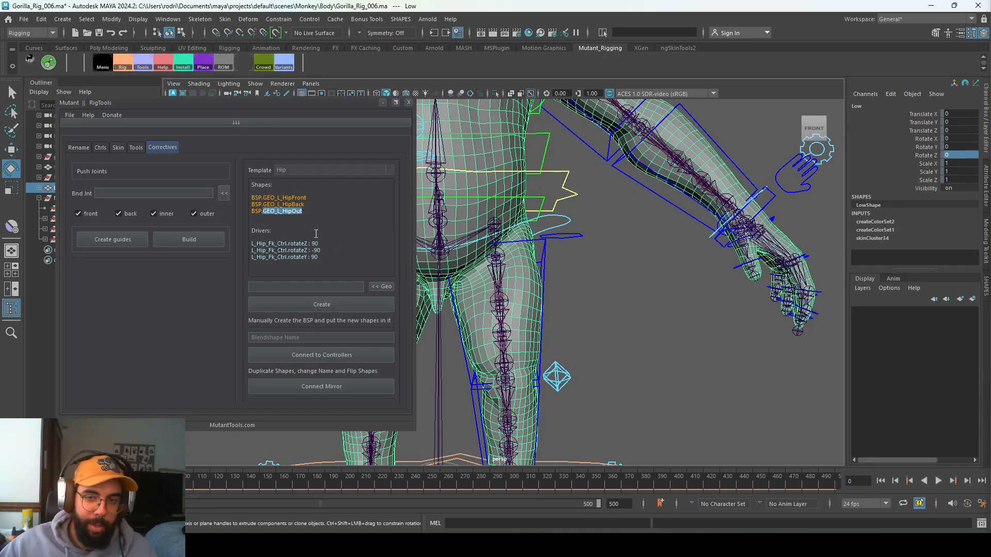
pyautogui.click(290, 250)
pyautogui.doubleClick(272, 243)
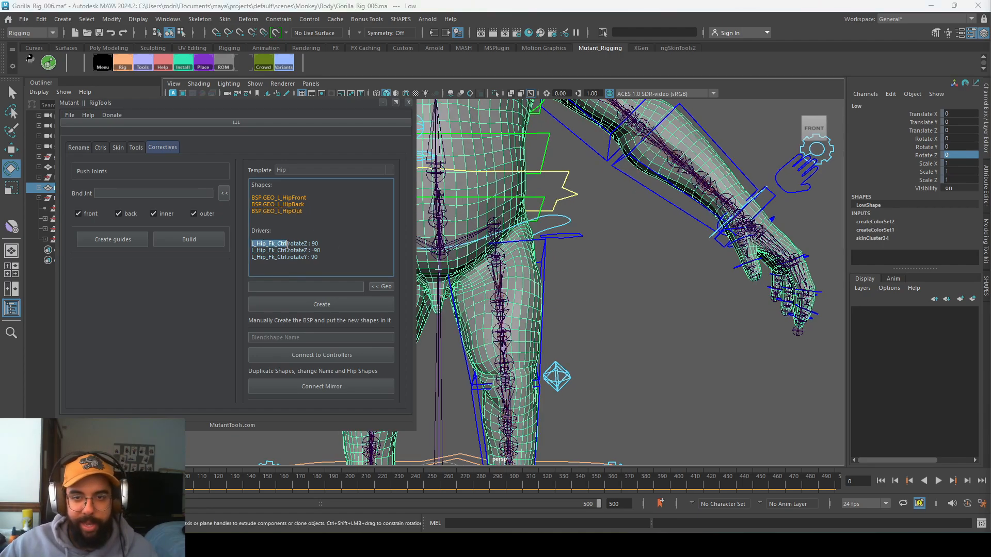
pyautogui.keyDown('alt'); pyautogui.moveTo(571, 277); pyautogui.dragTo(546, 281); pyautogui.keyUp('alt')
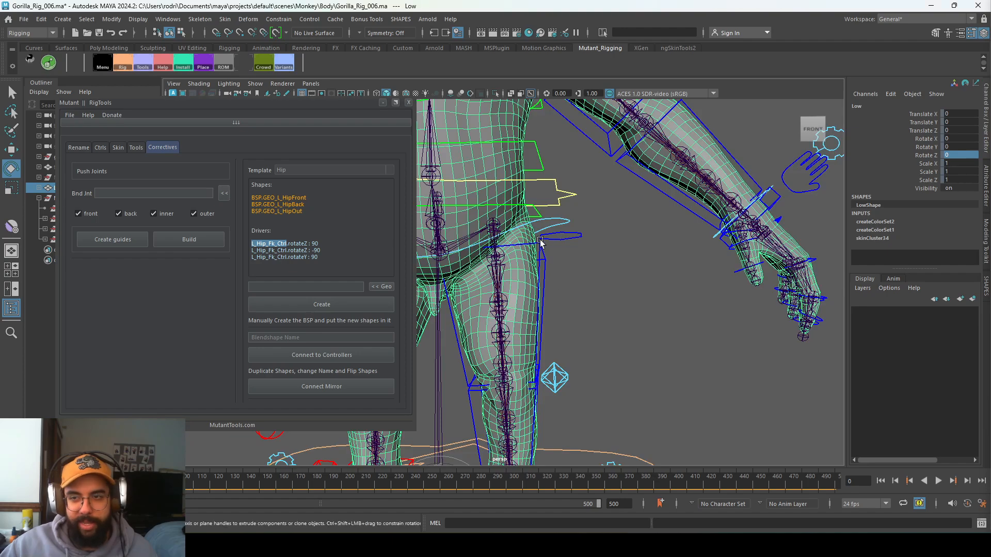
pyautogui.doubleClick(315, 244)
pyautogui.doubleClick(295, 198)
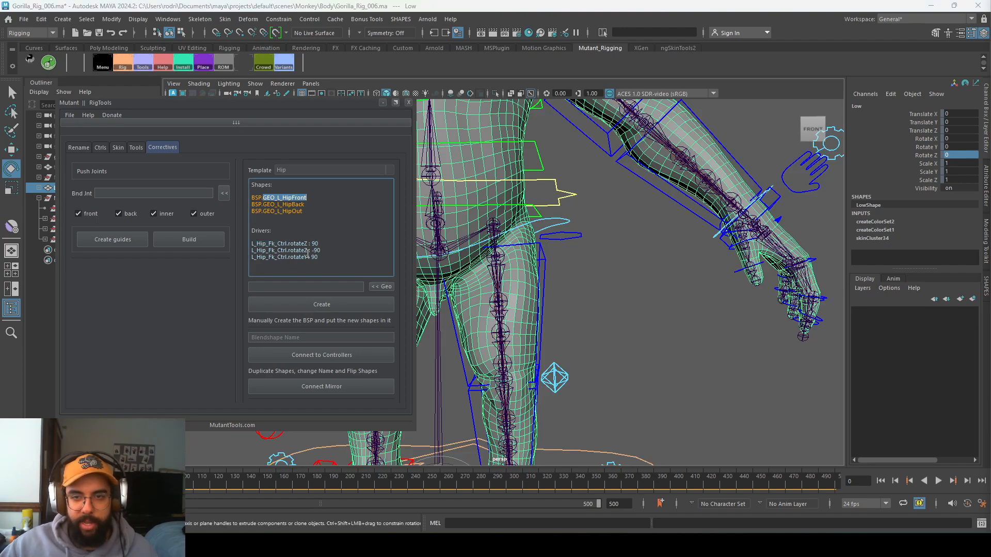
pyautogui.doubleClick(298, 256)
pyautogui.doubleClick(293, 205)
pyautogui.doubleClick(293, 256)
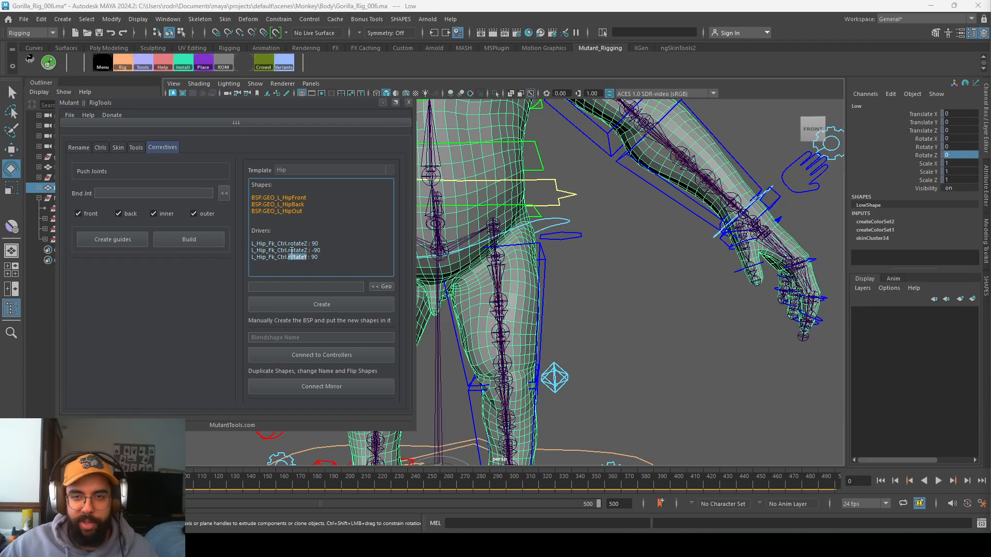
pyautogui.click(287, 212)
pyautogui.click(539, 298)
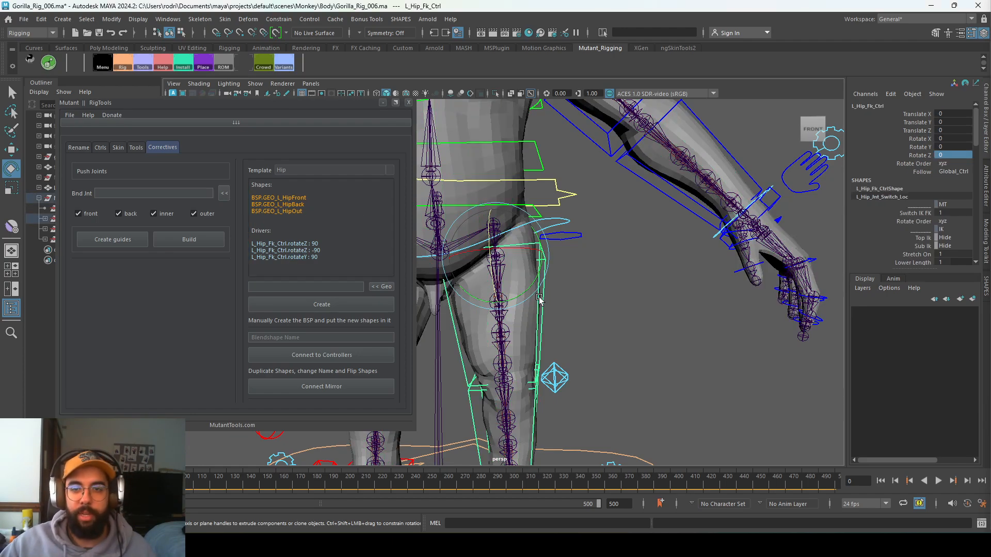
# Load the Low body mesh as the template's geometry and create the Hip corrective shapes
pyautogui.click(483, 159)
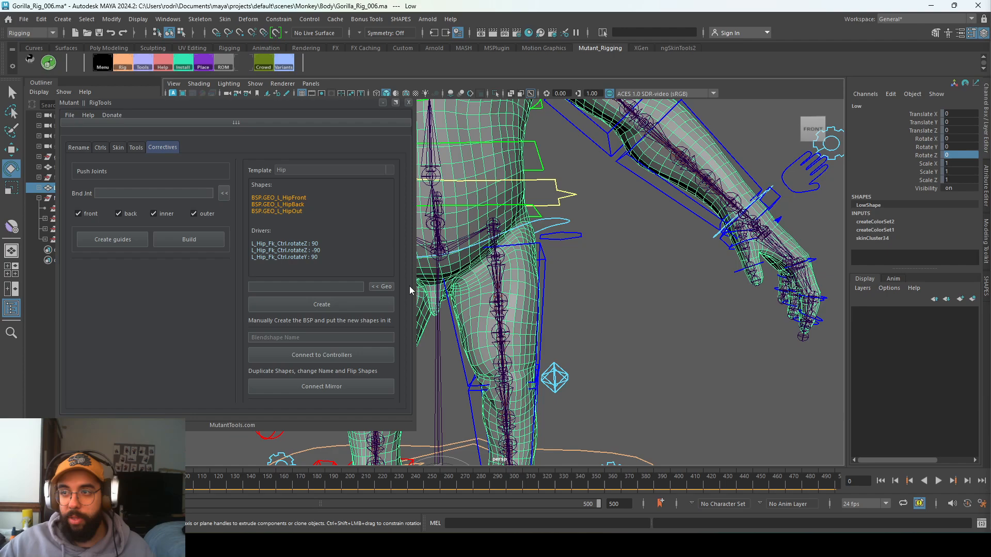
pyautogui.click(380, 287)
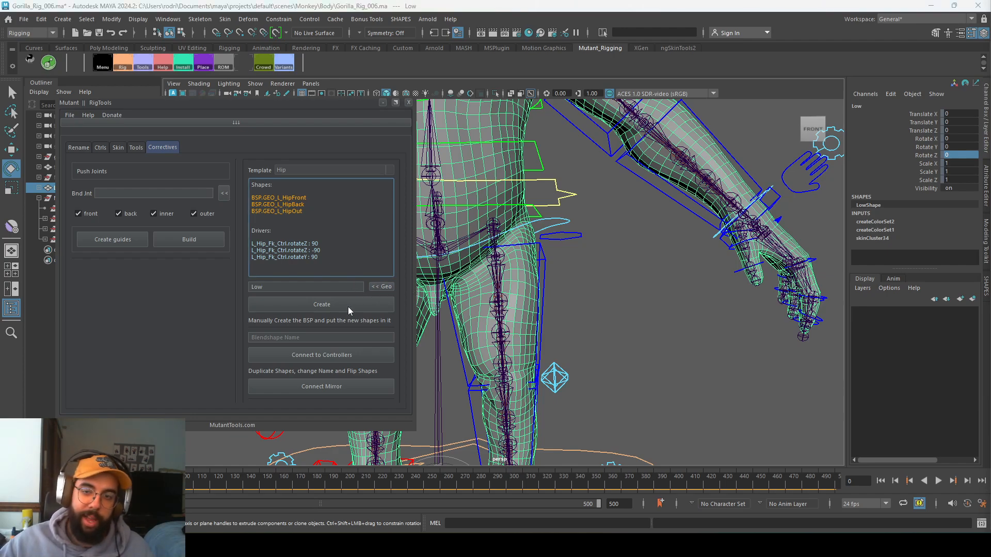
pyautogui.click(329, 310)
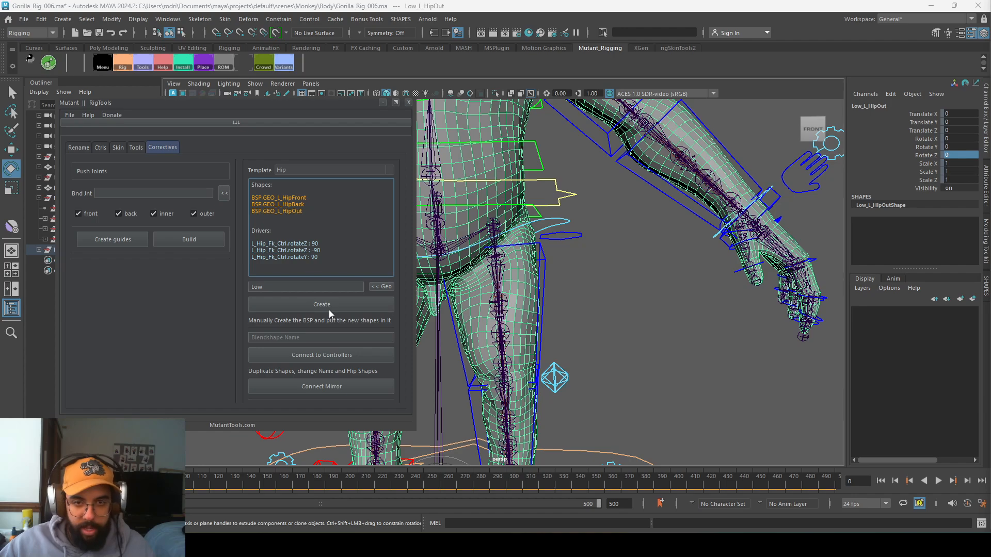
# Move RigTools off the viewport, fully expand Mutant_Correctives_Grp in the Outliner and inspect the hip shapes inside it
pyautogui.moveTo(298, 107); pyautogui.dragTo(990, 185)
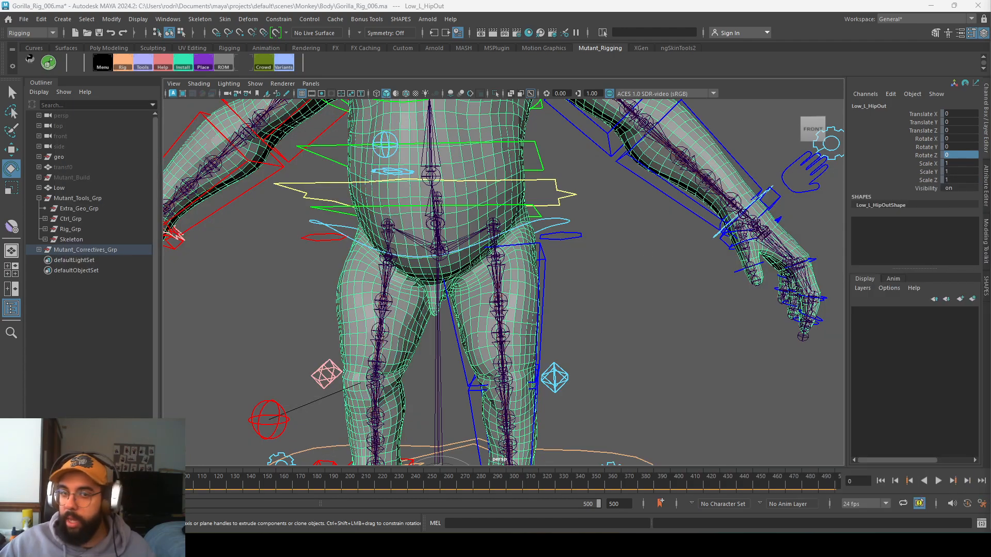
pyautogui.click(44, 251)
pyautogui.click(39, 249)
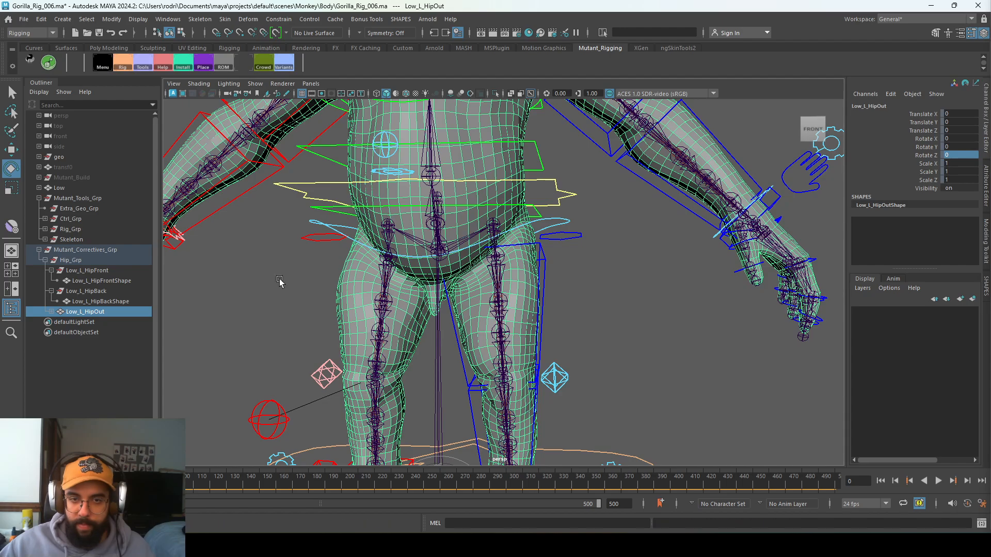
pyautogui.keyDown('alt'); pyautogui.moveTo(279, 284); pyautogui.dragTo(289, 280, button='middle'); pyautogui.keyUp('alt')
pyautogui.click(118, 283)
pyautogui.click(111, 300)
pyautogui.click(104, 310)
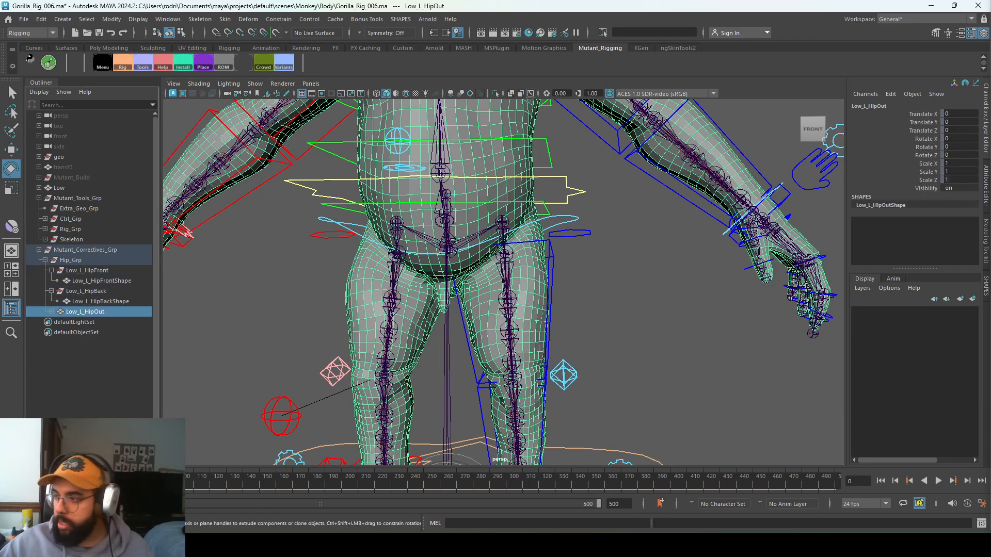
# Bring the Shape Editor into view beside the gorilla and move RigTools out of the way
pyautogui.moveTo(990, 155); pyautogui.dragTo(585, 110)
pyautogui.moveTo(632, 330); pyautogui.dragTo(421, 334)
pyautogui.moveTo(990, 103); pyautogui.dragTo(687, 98)
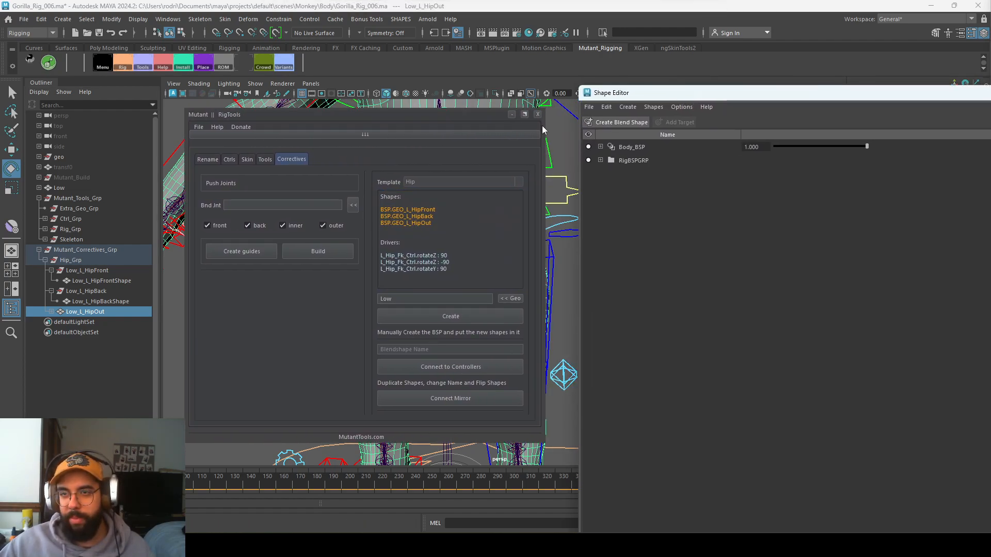
pyautogui.moveTo(492, 112); pyautogui.dragTo(990, 181)
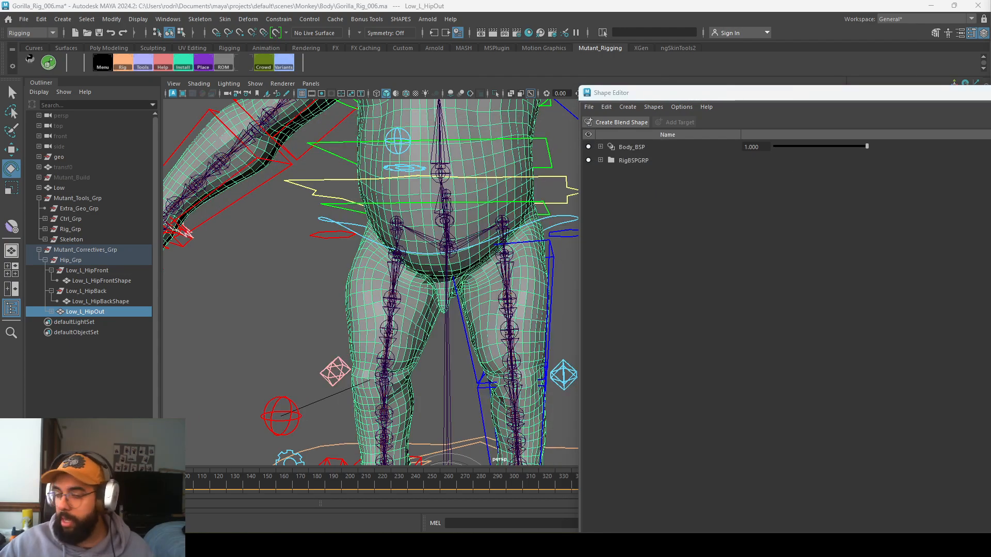
# Create a blend shape on the Low mesh with Low_L_HipFront, Low_L_HipBack and Low_L_HipOut as its targets
pyautogui.rightClick(91, 314)
pyautogui.click(97, 316)
pyautogui.moveTo(88, 293); pyautogui.dragTo(86, 273)
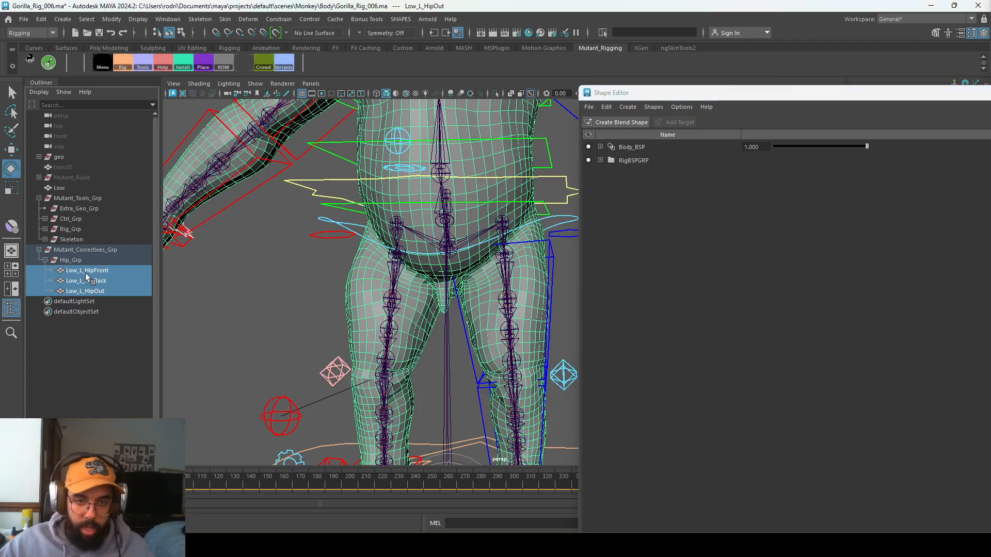
pyautogui.keyDown('ctrl'); pyautogui.click(97, 291); pyautogui.keyUp('ctrl')
pyautogui.keyDown('ctrl'); pyautogui.click(96, 291); pyautogui.keyUp('ctrl')
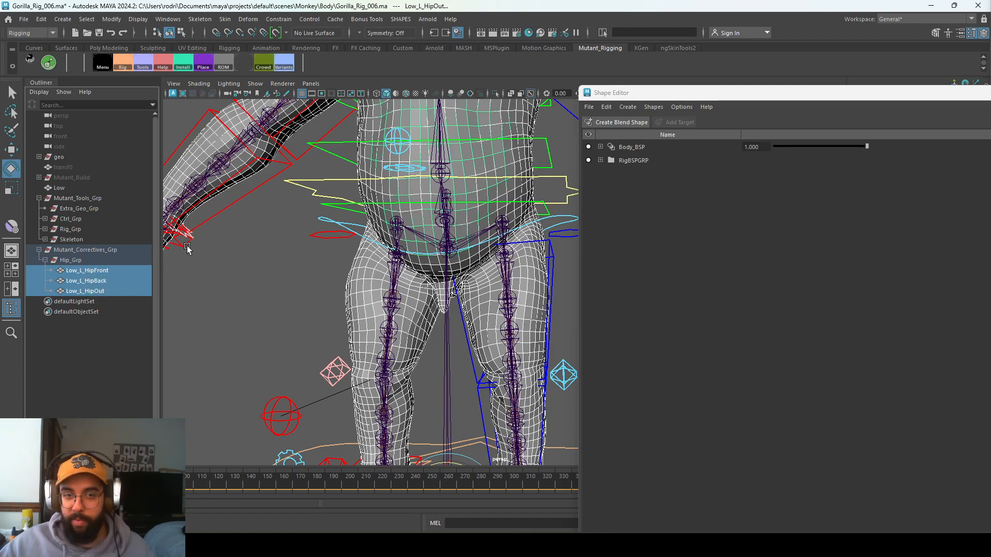
pyautogui.keyDown('ctrl'); pyautogui.click(60, 188); pyautogui.keyUp('ctrl')
pyautogui.click(637, 123)
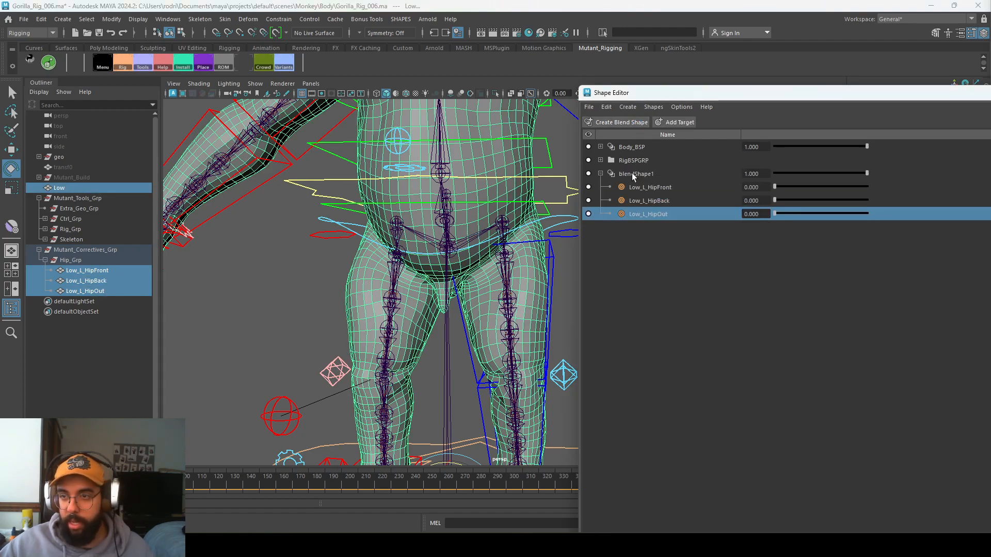
# Rename the new blend shape node holding the hip targets as BODY_BSP
pyautogui.doubleClick(633, 173)
pyautogui.write('BODY_')
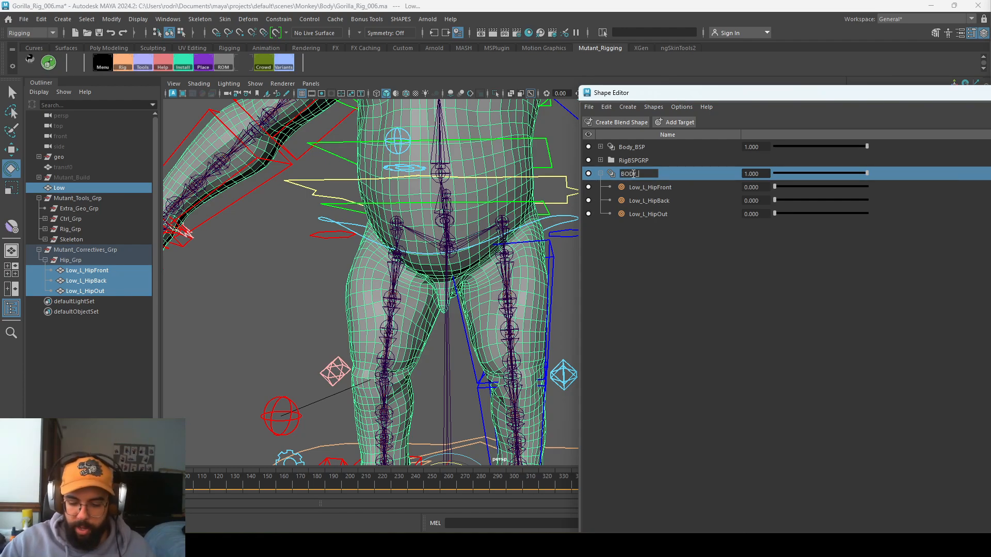
pyautogui.write('BSP')
pyautogui.press('Return')
# Copy the name BODY_BSP into RigTools as the blendshape name and try to connect the hip shapes to the controllers
pyautogui.doubleClick(634, 174)
pyautogui.hotkey('ctrl', 'c')
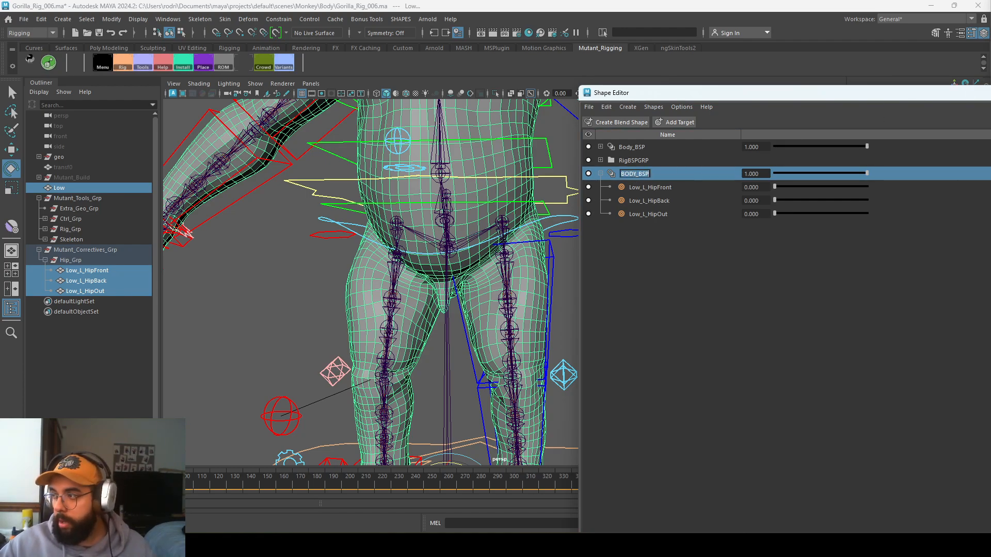
pyautogui.moveTo(989, 175); pyautogui.dragTo(705, 163)
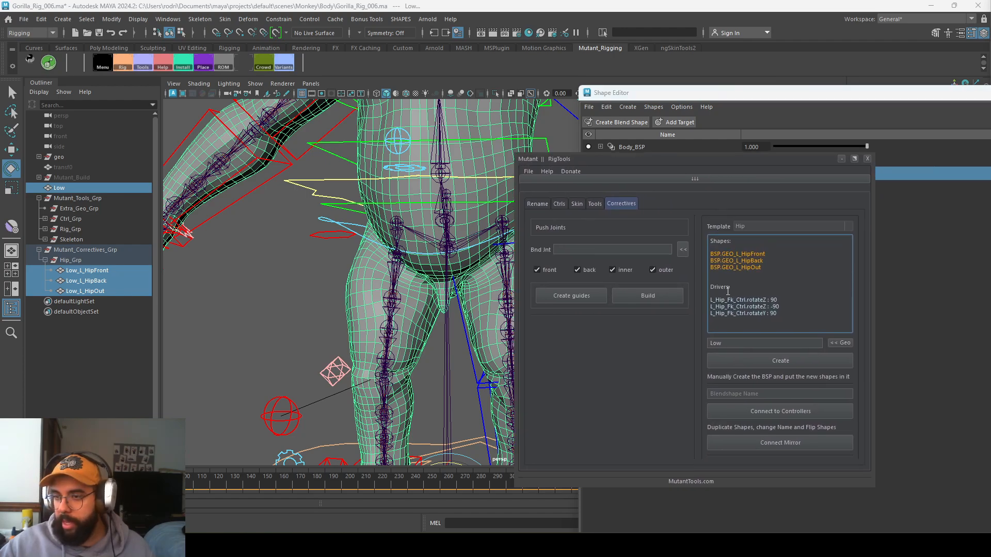
pyautogui.click(758, 394)
pyautogui.hotkey('ctrl', 'v')
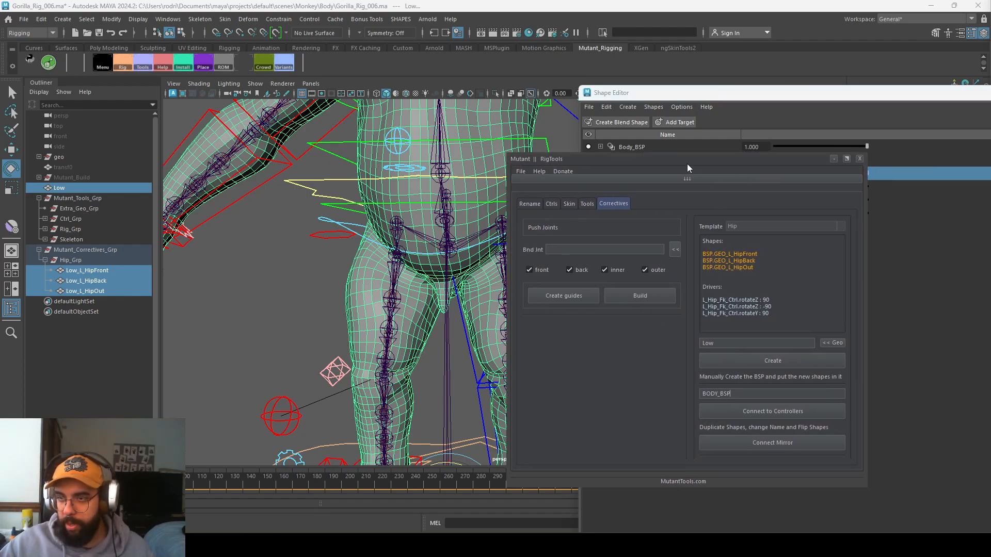
pyautogui.moveTo(686, 161); pyautogui.dragTo(289, 134)
pyautogui.click(381, 386)
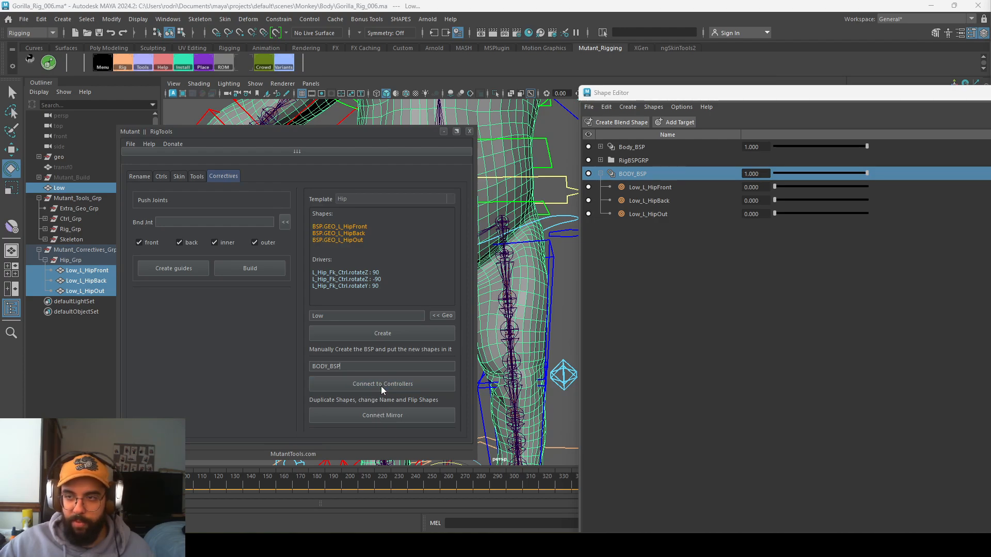
pyautogui.click(367, 371)
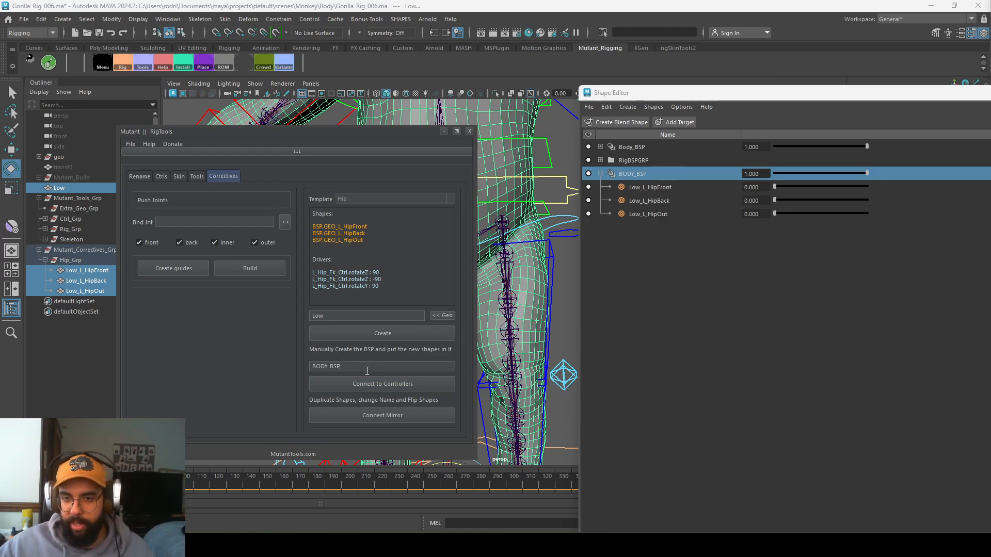
# Move the Shape Editor aside and copy the control name L_Hip_Attrs_Ctrl from the latest error in the Script Editor, closing it again
pyautogui.click(587, 517)
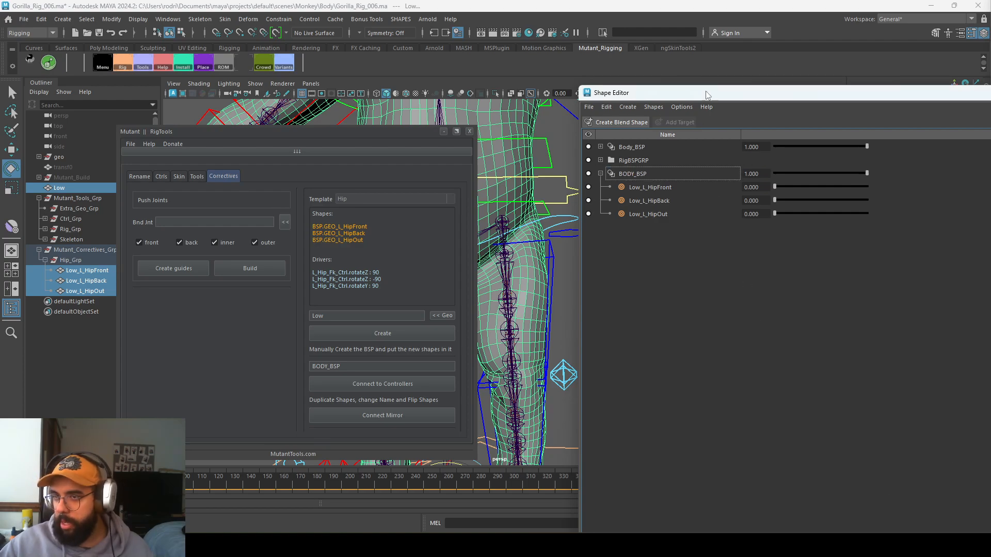
pyautogui.moveTo(706, 95); pyautogui.dragTo(714, 96)
pyautogui.click(935, 382)
pyautogui.click(981, 524)
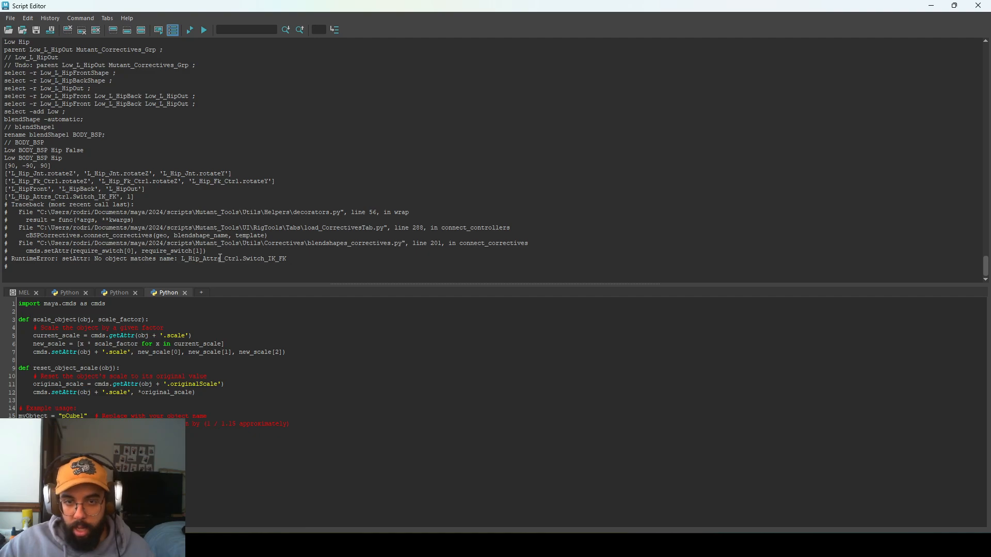
pyautogui.doubleClick(220, 258)
pyautogui.hotkey('ctrl', 'c')
pyautogui.click(978, 6)
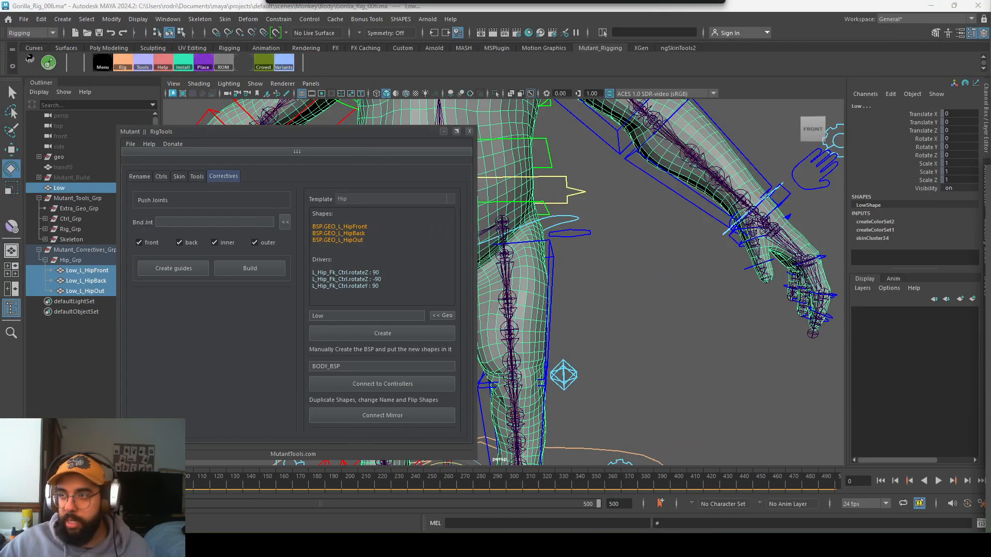
# Try to select L_Hip_Attrs_Ctrl in the scene by its pasted name
pyautogui.click(653, 33)
pyautogui.hotkey('ctrl', 'v')
pyautogui.press('Return')
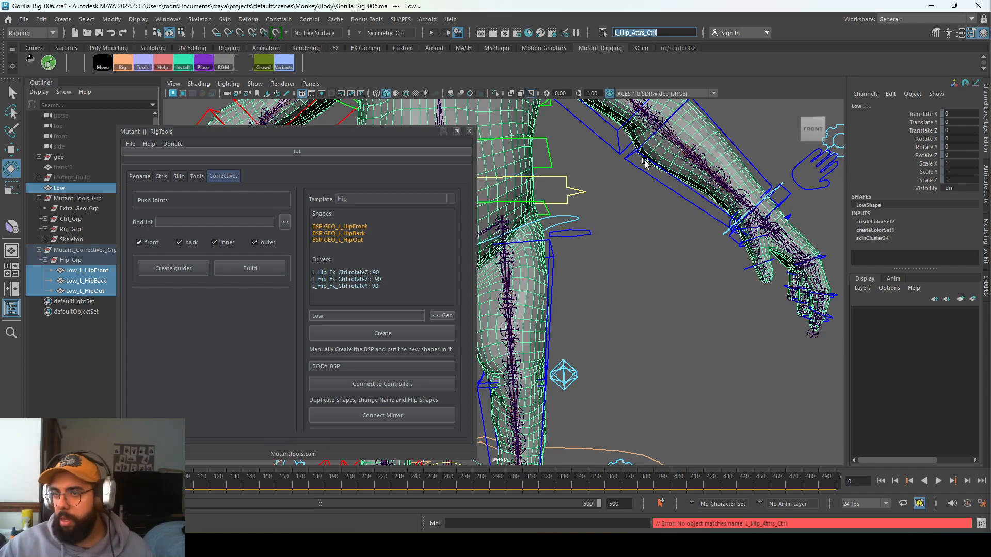
# Rename the left leg's gear-shaped switch control as L_Hip_Attrs_Ctrl
pyautogui.keyDown('alt'); pyautogui.moveTo(646, 170); pyautogui.dragTo(698, 150, button='middle'); pyautogui.keyUp('alt')
pyautogui.keyDown('alt'); pyautogui.moveTo(698, 151); pyautogui.dragTo(652, 356, button='right'); pyautogui.keyUp('alt')
pyautogui.click(667, 371)
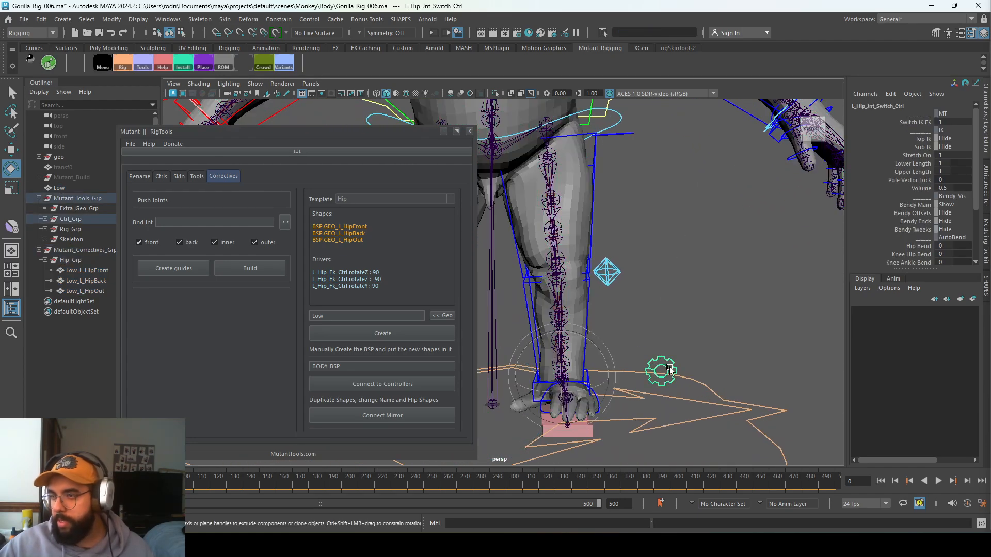
pyautogui.click(890, 106)
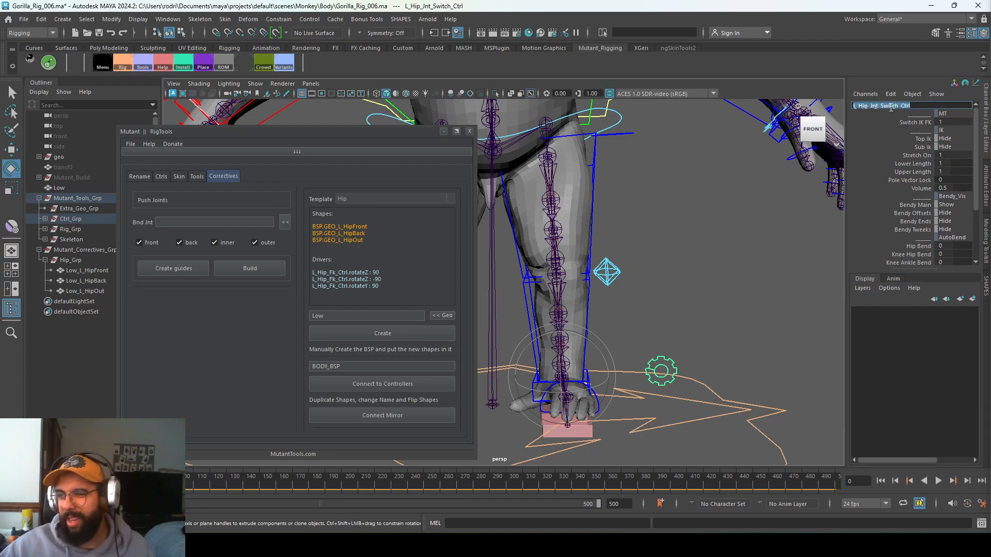
pyautogui.click(678, 381)
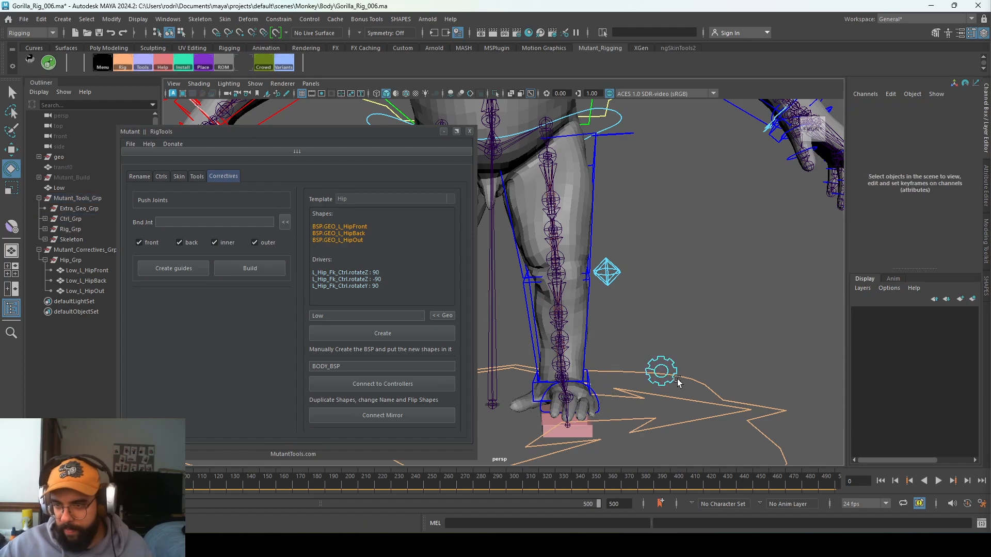
pyautogui.click(663, 370)
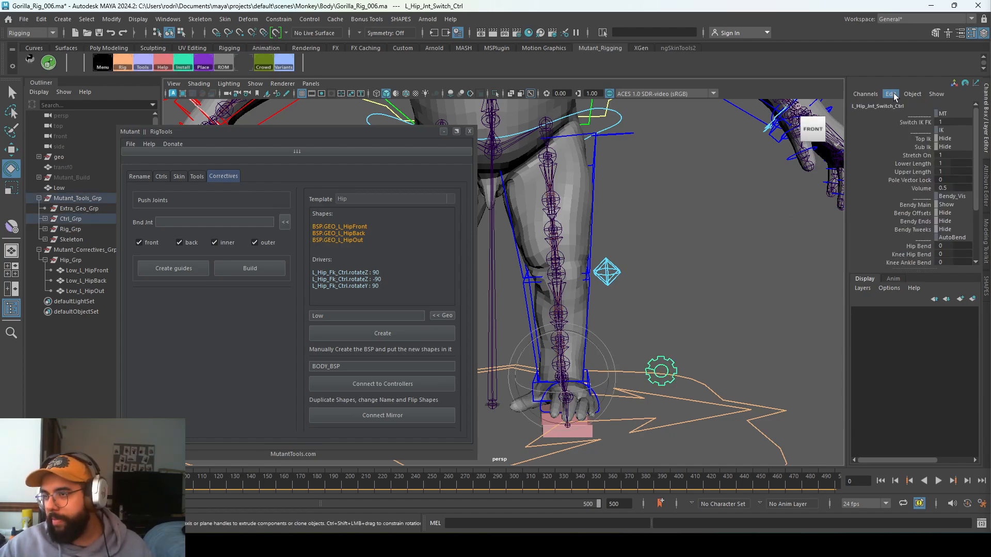
pyautogui.click(653, 33)
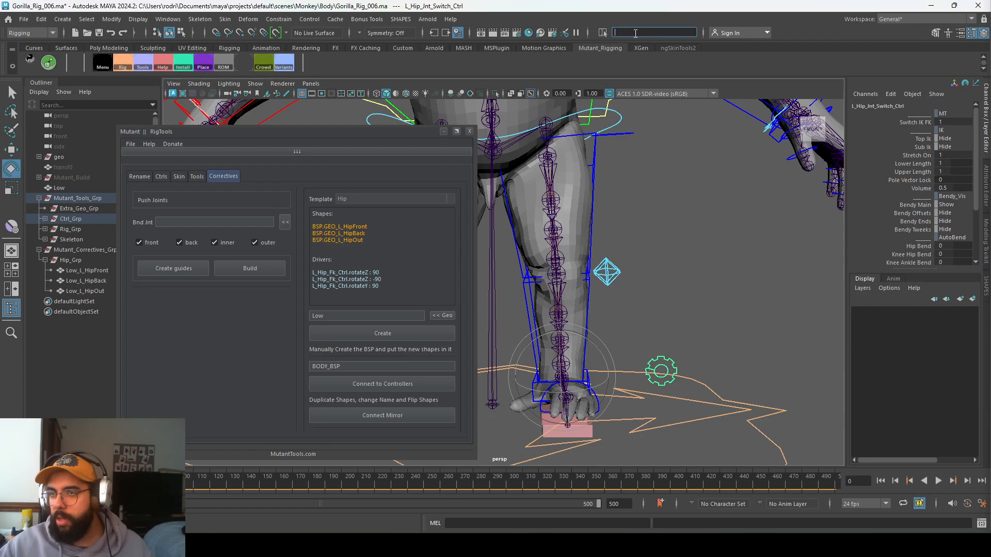
pyautogui.hotkey('ctrl', 'v')
pyautogui.press('Return')
pyautogui.hotkey('ctrl', 'c')
pyautogui.doubleClick(883, 107)
pyautogui.hotkey('ctrl', 'v')
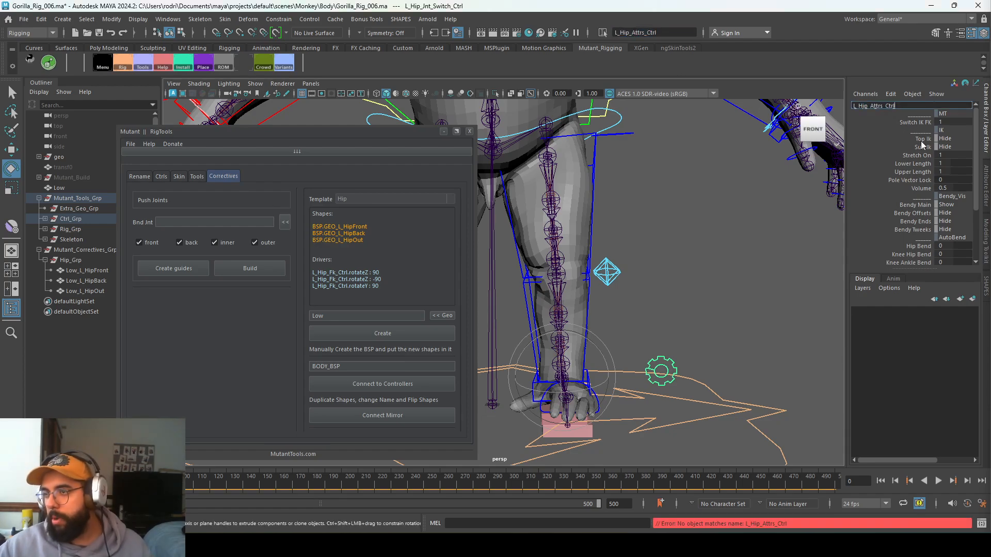
pyautogui.press('Return')
# Rename the right leg's gear-shaped switch control as R_Hip_Attrs_Ctrl
pyautogui.keyDown('alt'); pyautogui.moveTo(661, 296); pyautogui.dragTo(552, 332); pyautogui.keyUp('alt')
pyautogui.keyDown('alt'); pyautogui.moveTo(500, 305); pyautogui.dragTo(553, 289); pyautogui.keyUp('alt')
pyautogui.click(509, 325)
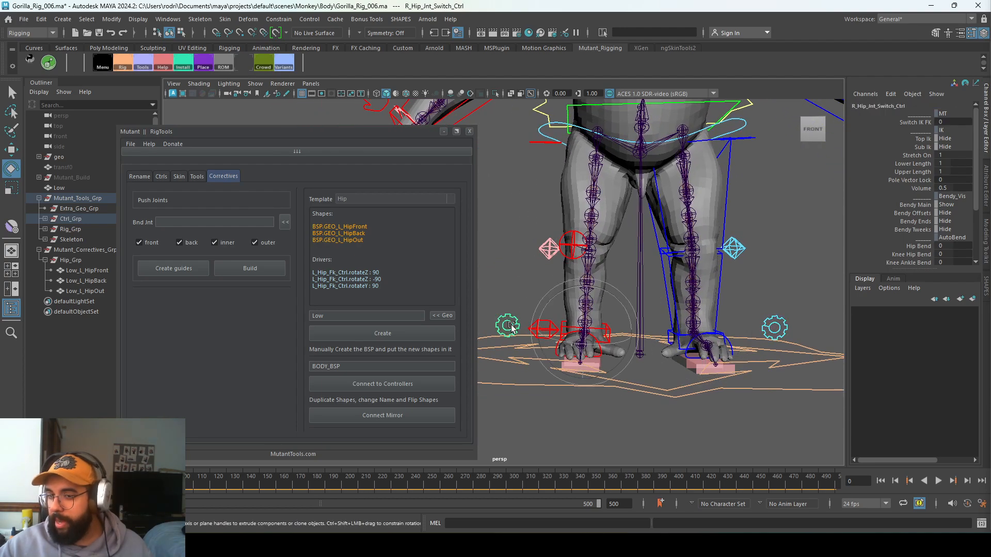
pyautogui.doubleClick(910, 107)
pyautogui.hotkey('ctrl', 'v')
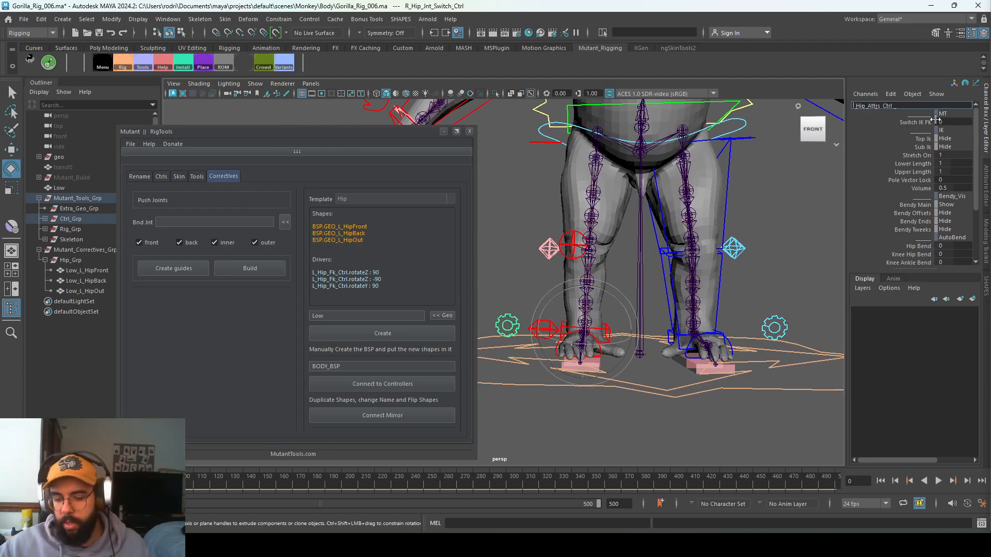
pyautogui.write('R_')
pyautogui.press('Return')
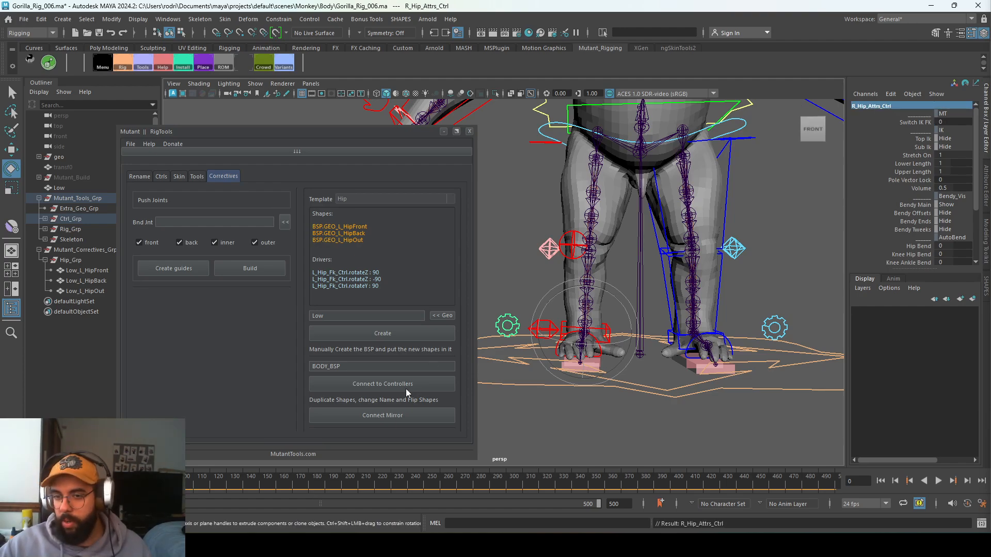
# Bring the Shape Editor back into view and connect the BODY_BSP hip shapes to the controllers with RigTools
pyautogui.moveTo(990, 76); pyautogui.dragTo(675, 77)
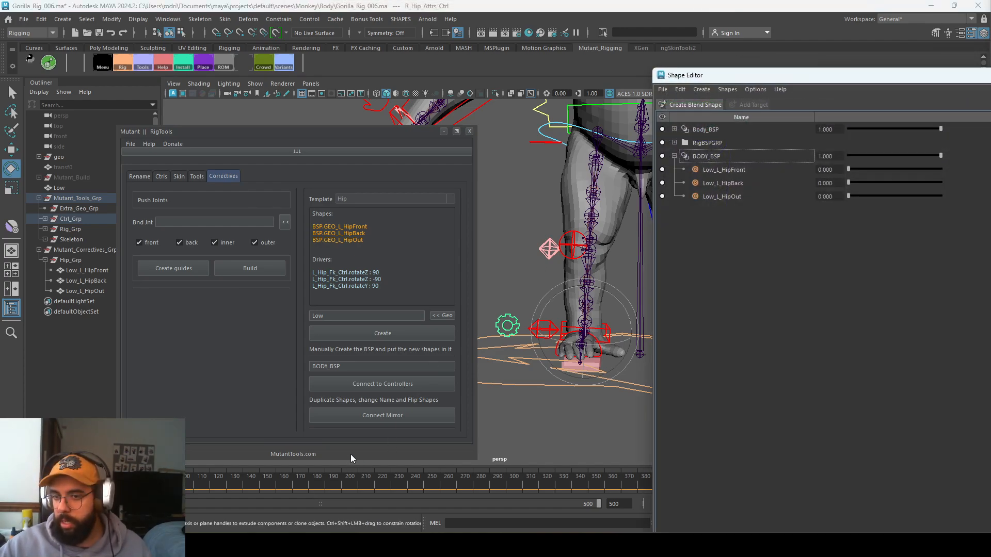
pyautogui.click(384, 384)
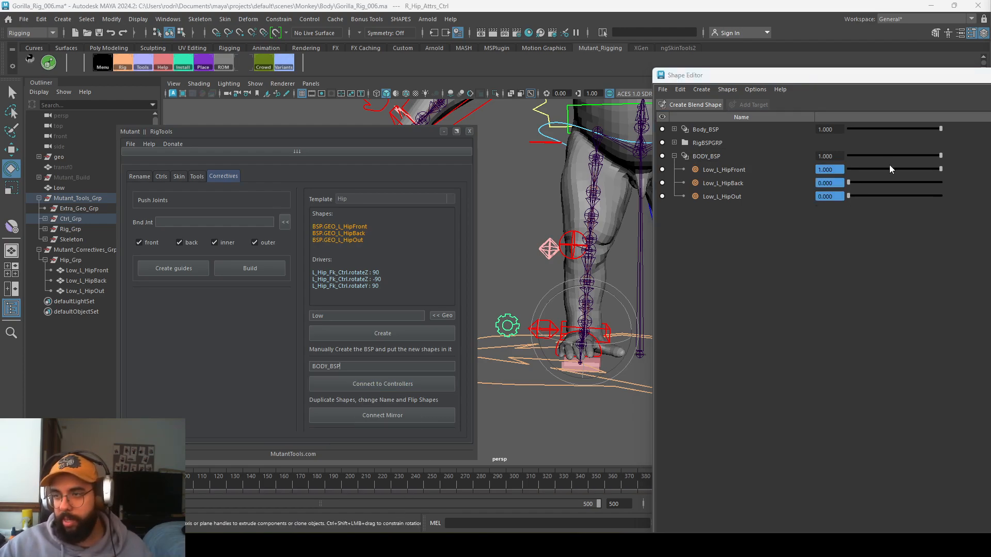
pyautogui.moveTo(817, 81); pyautogui.dragTo(871, 86)
# Rotate the left hip FK control to raise the leg forward and test the Low_L_HipFront corrective
pyautogui.keyDown('alt'); pyautogui.moveTo(638, 202); pyautogui.dragTo(528, 197, button='middle'); pyautogui.keyUp('alt')
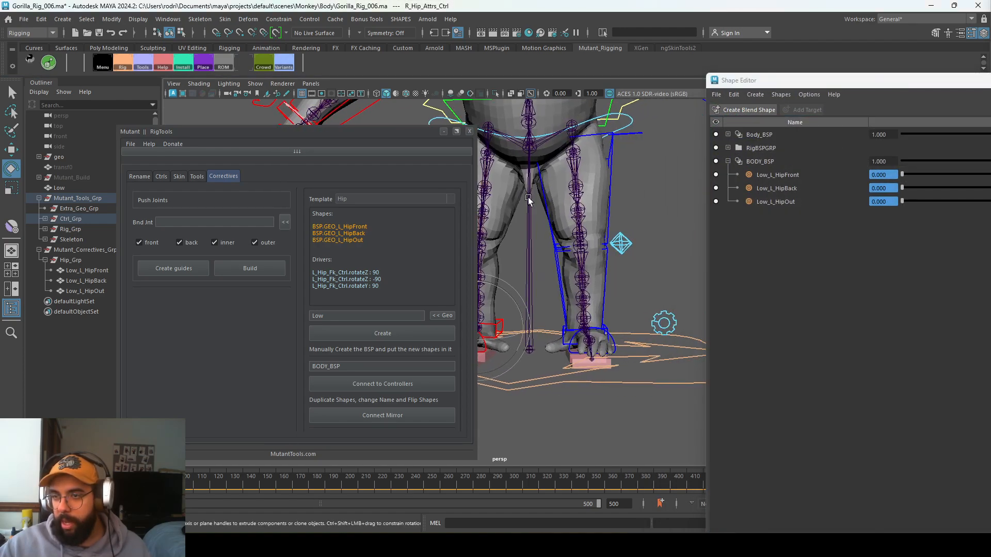
pyautogui.click(611, 156)
pyautogui.moveTo(611, 156); pyautogui.dragTo(556, 264)
pyautogui.moveTo(397, 132); pyautogui.dragTo(343, 139)
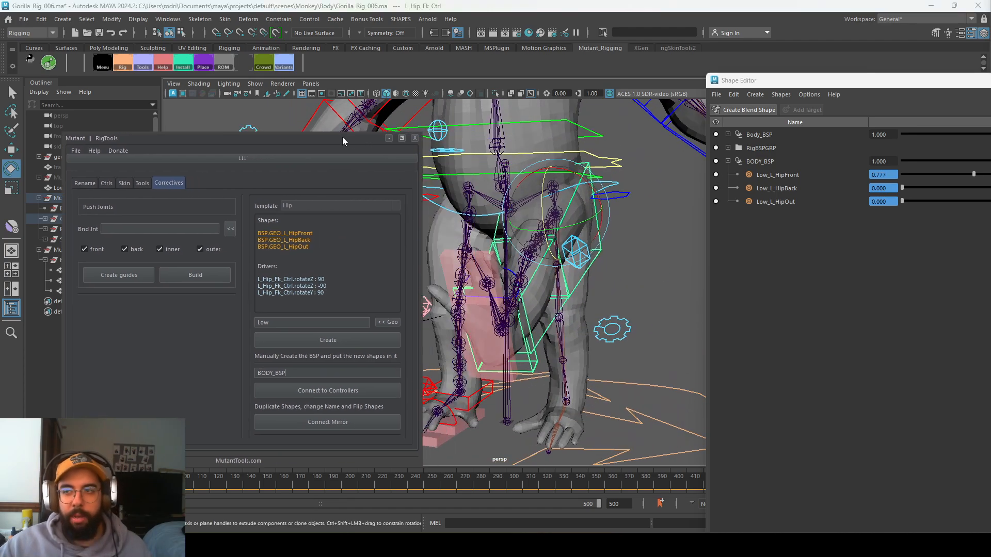
# Narrow the Shape Editor so all its columns fit on screen, and reposition it and RigTools around the legs
pyautogui.moveTo(889, 75); pyautogui.dragTo(729, 89)
pyautogui.moveTo(855, 96); pyautogui.dragTo(771, 106)
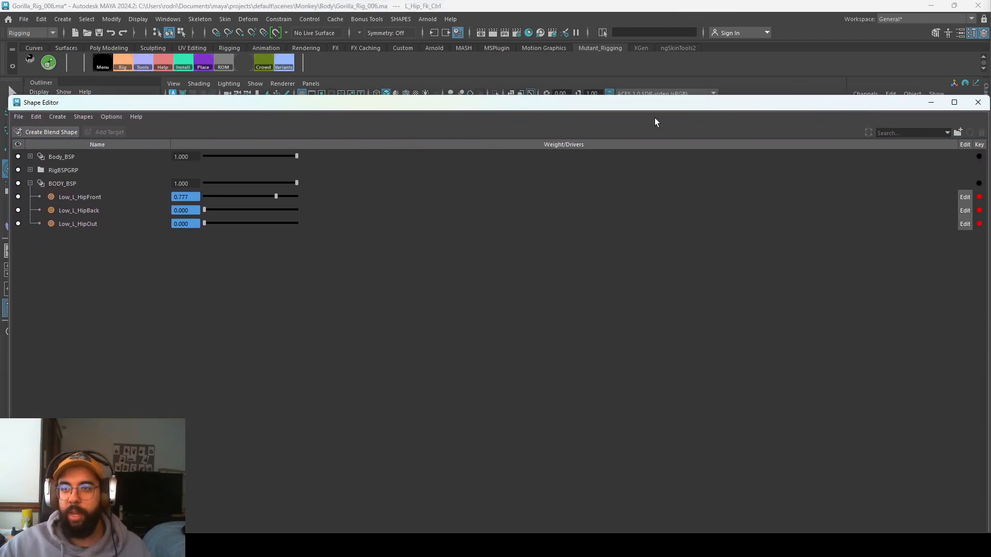
pyautogui.moveTo(652, 105); pyautogui.dragTo(990, 103)
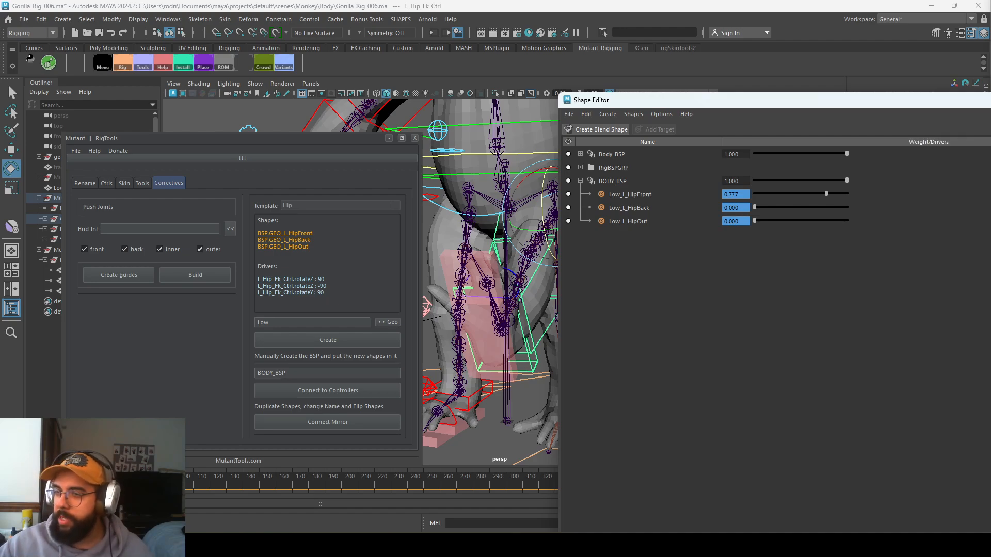
pyautogui.moveTo(990, 148); pyautogui.dragTo(918, 149)
pyautogui.moveTo(812, 105); pyautogui.dragTo(840, 101)
pyautogui.click(655, 217)
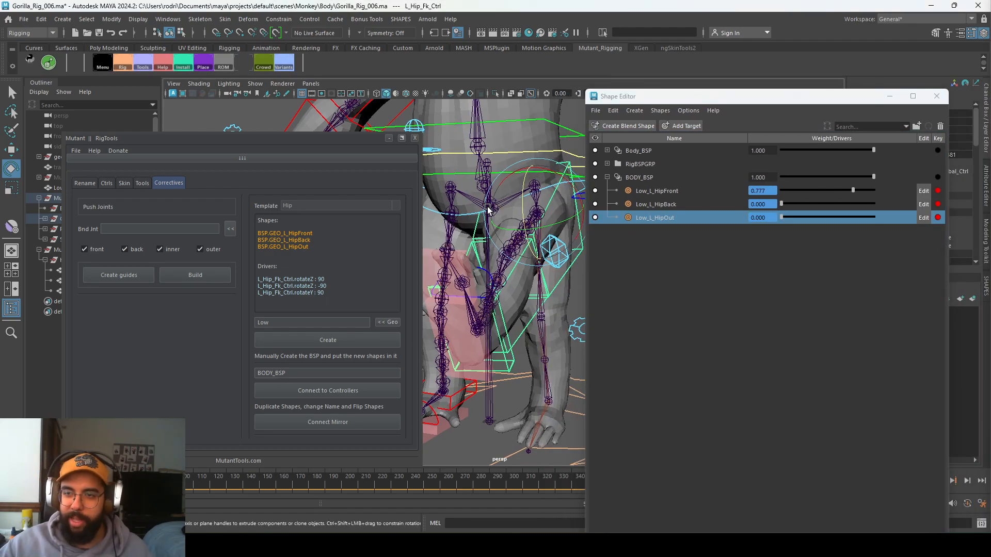
pyautogui.click(388, 138)
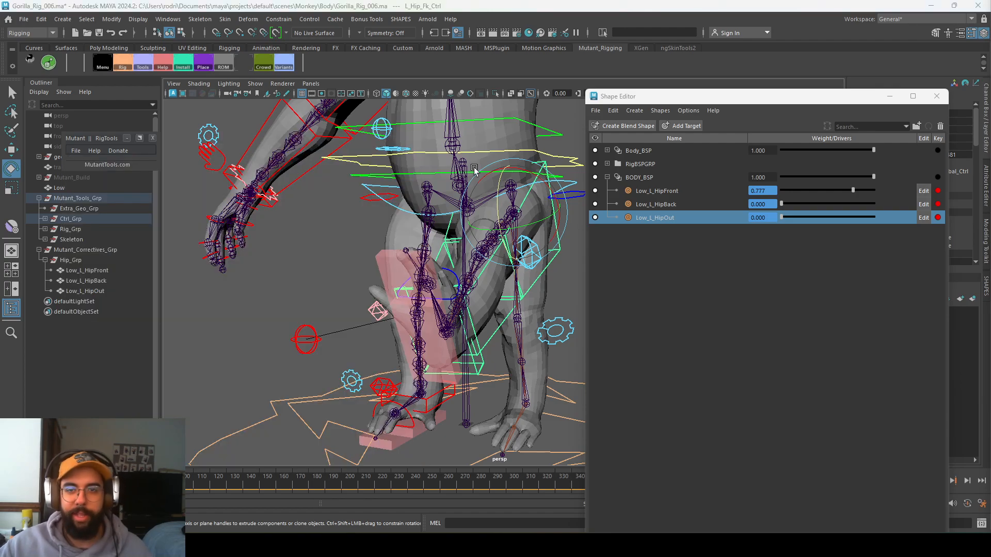
pyautogui.click(127, 138)
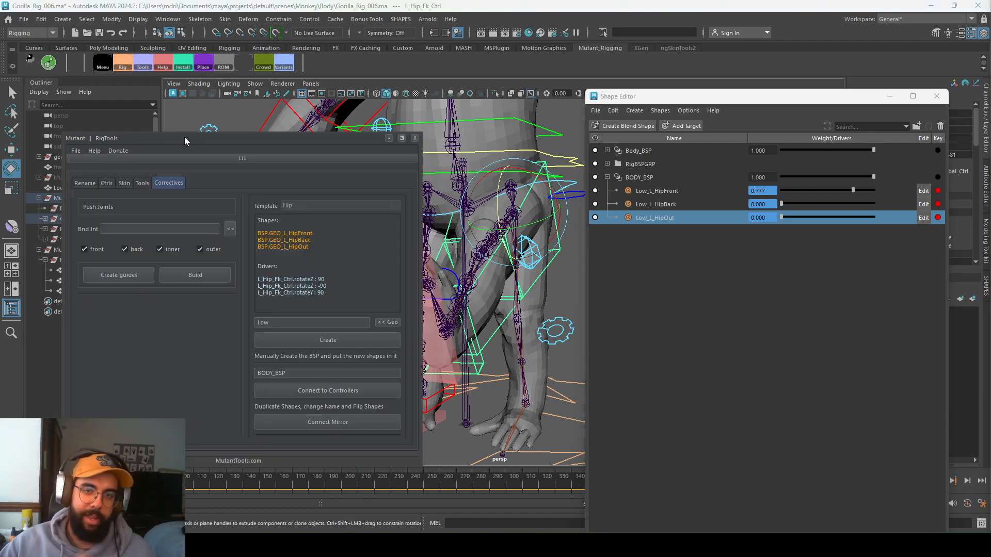
pyautogui.moveTo(187, 141); pyautogui.dragTo(177, 130)
# Duplicate the Low_L_HipFront, Low_L_HipBack and Low_L_HipOut targets inside BODY_BSP
pyautogui.click(647, 191)
pyautogui.keyDown('shift'); pyautogui.click(666, 218); pyautogui.keyUp('shift')
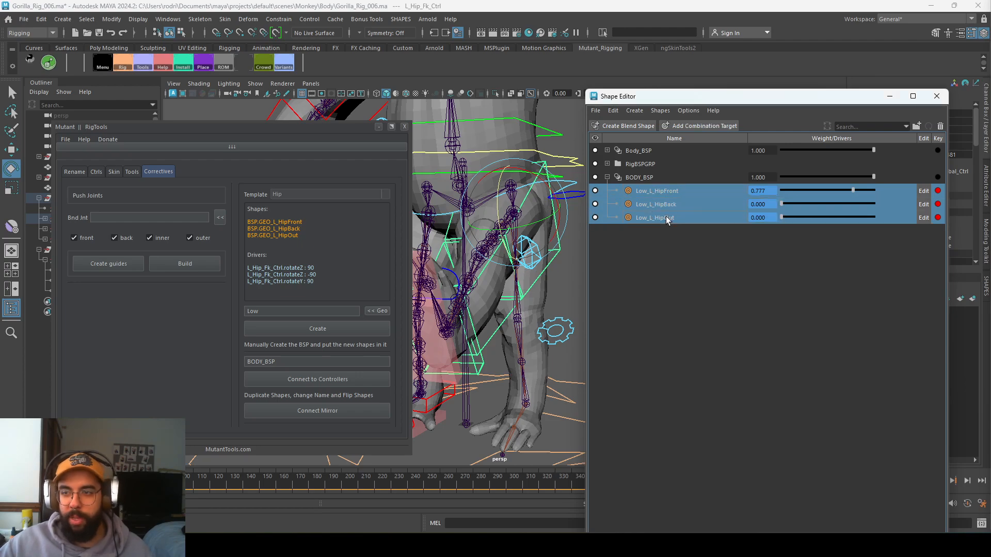
pyautogui.rightClick(677, 222)
pyautogui.click(710, 251)
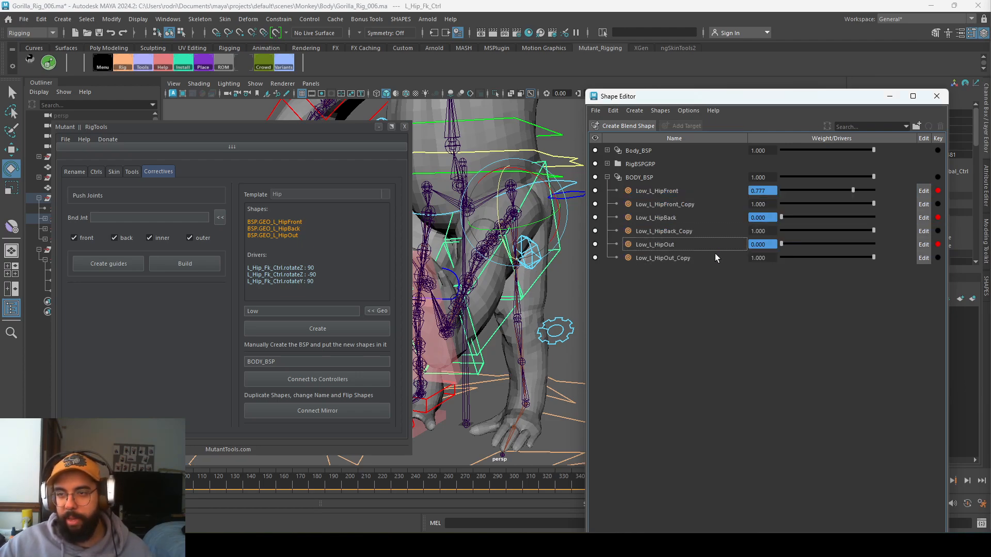
# Rename the copied front hip target as Low_R_HipFront
pyautogui.doubleClick(692, 209)
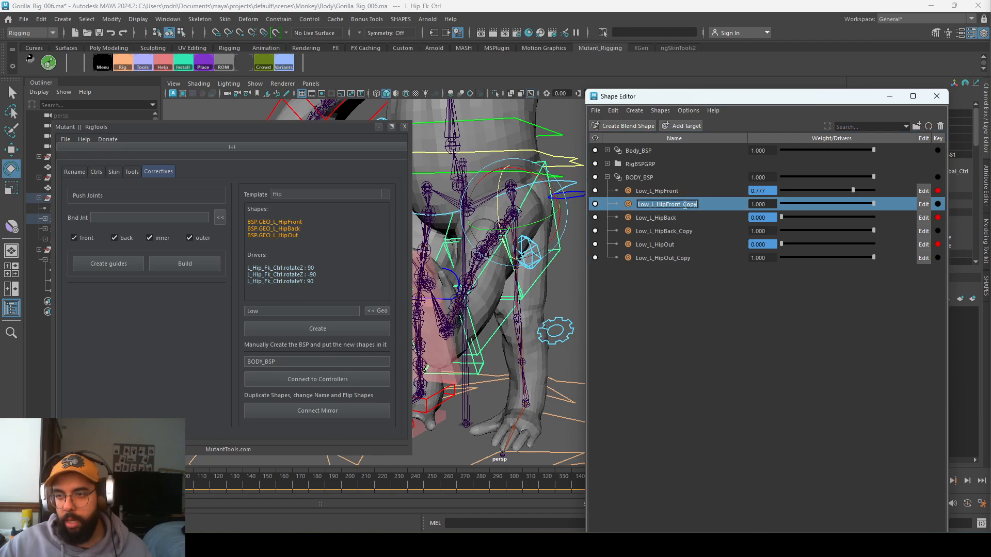
pyautogui.press('End')
pyautogui.press('BackSpace')
pyautogui.press('BackSpace')
pyautogui.press('BackSpace')
pyautogui.press('BackSpace')
pyautogui.press('BackSpace')
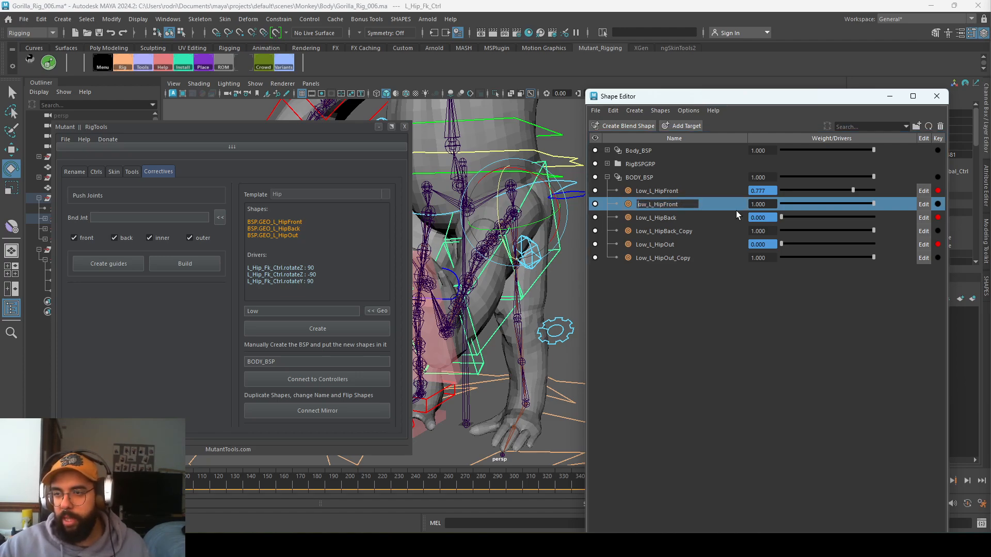
pyautogui.press('BackSpace')
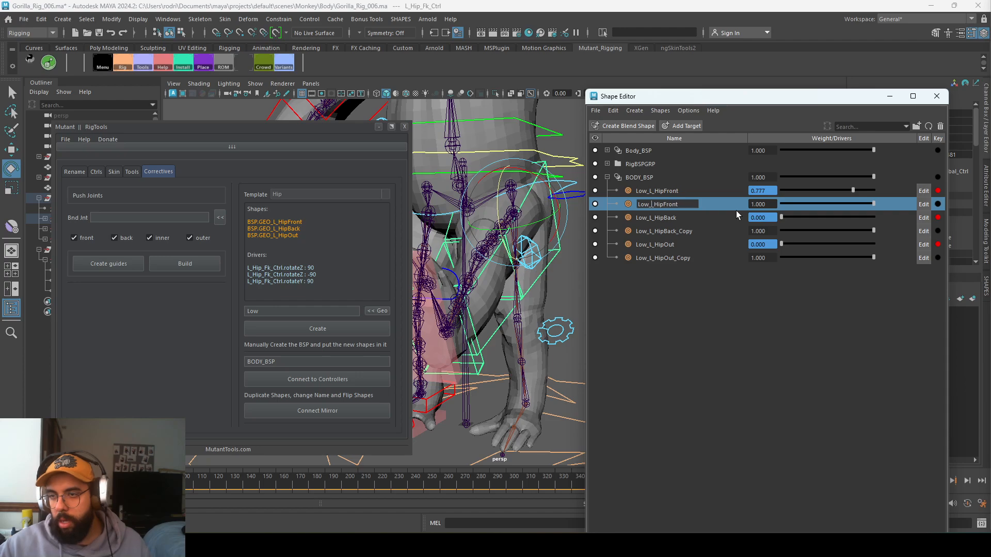
pyautogui.write('R')
pyautogui.press('Return')
# Rename the copied back hip target as Low_R_HipBack
pyautogui.doubleClick(679, 231)
pyautogui.press('End')
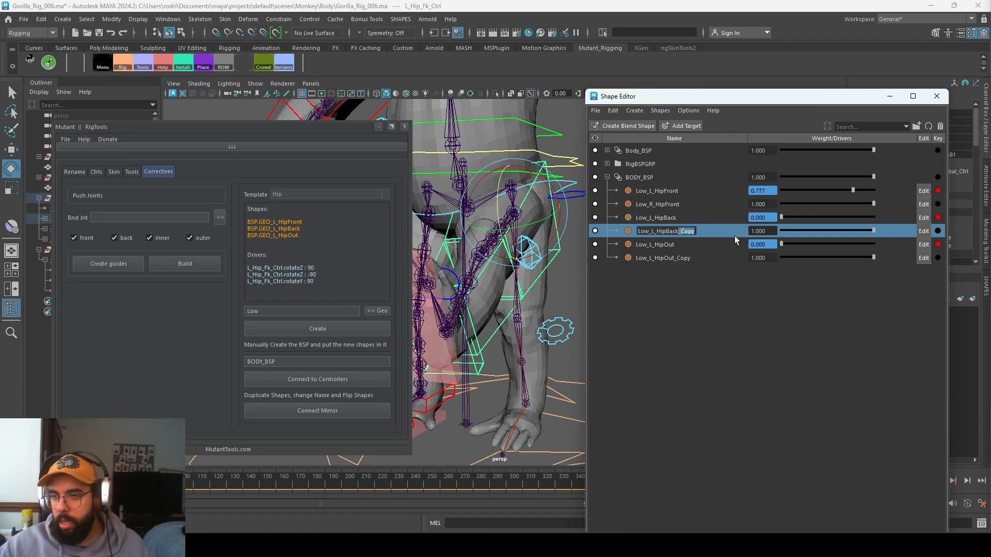
pyautogui.press('BackSpace')
pyautogui.press('BackSpace')
pyautogui.press('BackSpace')
pyautogui.press('BackSpace')
pyautogui.press('BackSpace')
pyautogui.press('BackSpace')
pyautogui.write('R')
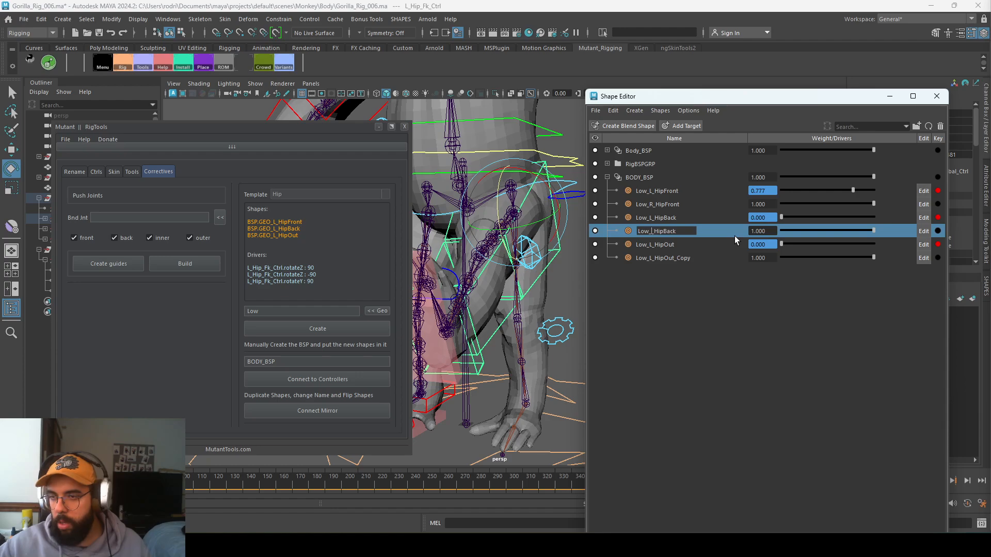
pyautogui.press('Return')
# Rename the copied outer hip target as Low_R_HipOut
pyautogui.doubleClick(680, 258)
pyautogui.press('End')
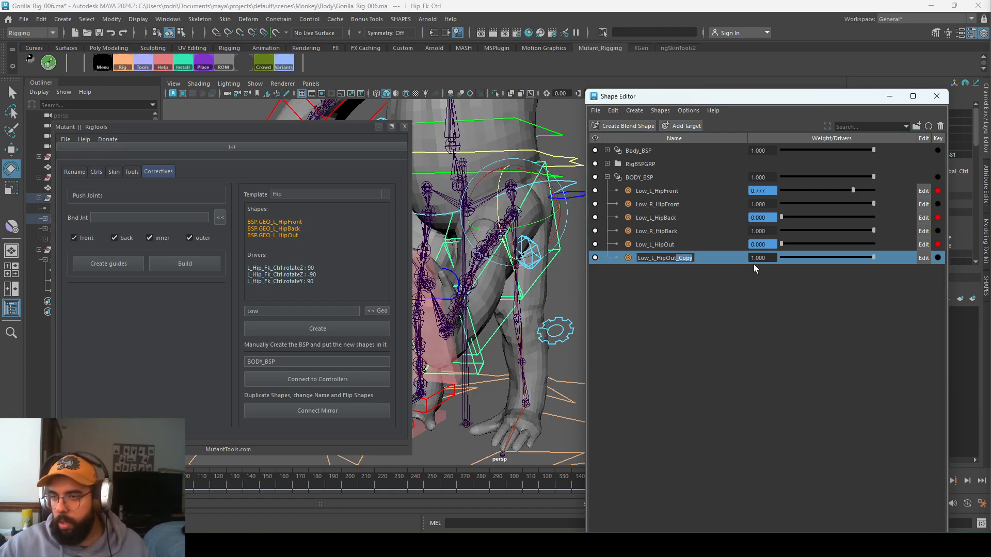
pyautogui.press('BackSpace')
pyautogui.press('BackSpace')
pyautogui.press('BackSpace')
pyautogui.press('BackSpace')
pyautogui.press('BackSpace')
pyautogui.press('Left')
pyautogui.press('Left')
pyautogui.press('Left')
pyautogui.press('Left')
pyautogui.press('BackSpace')
pyautogui.write('R')
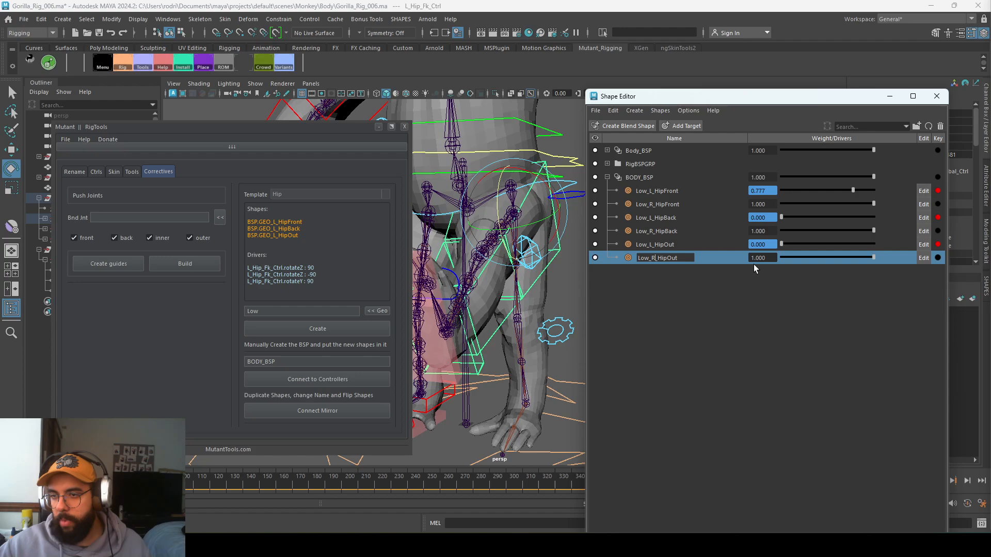
pyautogui.press('Return')
# Flip the three Low_R hip targets and connect them to the right-side controllers with RigTools' Connect Mirror
pyautogui.keyDown('ctrl'); pyautogui.click(654, 232); pyautogui.keyUp('ctrl')
pyautogui.keyDown('ctrl'); pyautogui.click(664, 206); pyautogui.keyUp('ctrl')
pyautogui.rightClick(664, 206)
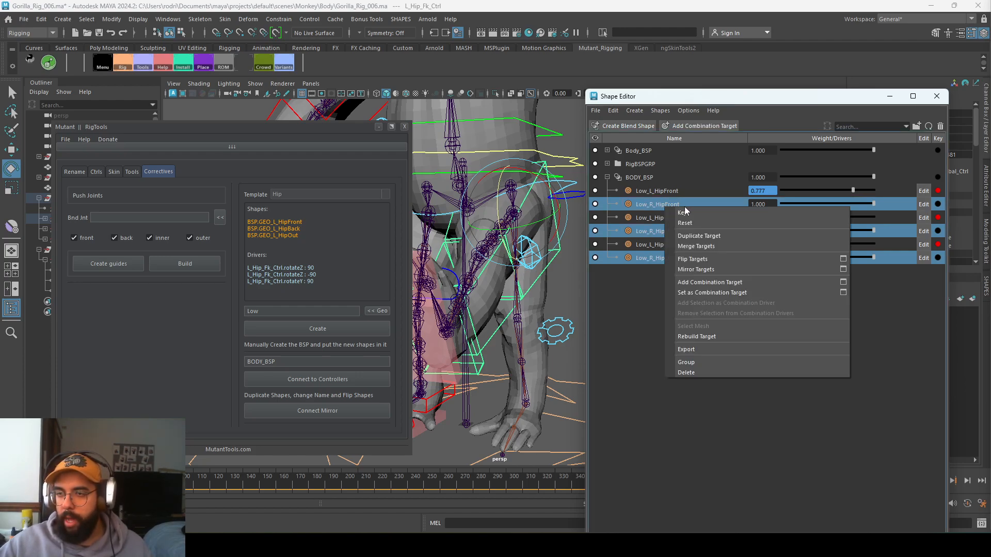
pyautogui.click(705, 262)
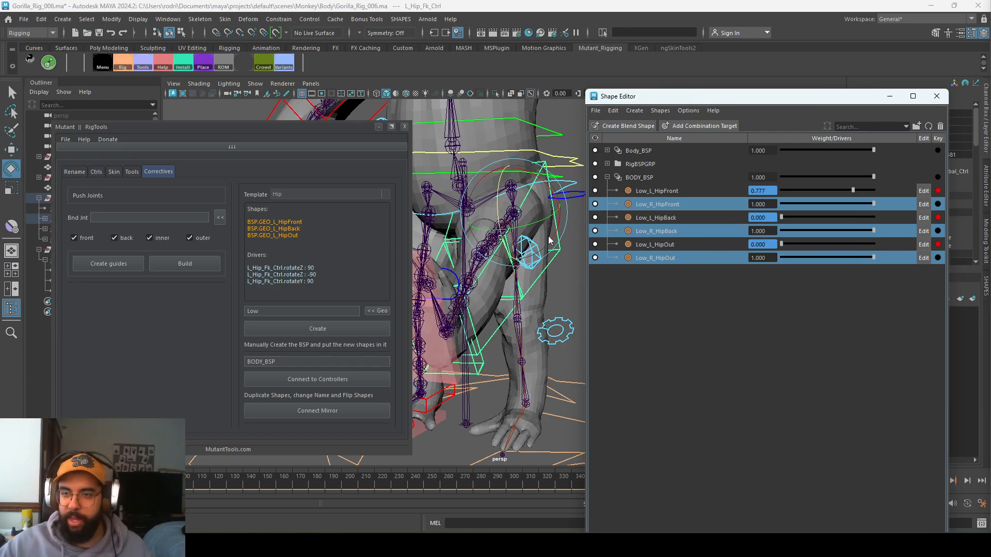
pyautogui.moveTo(549, 241)
pyautogui.keyDown('alt'); pyautogui.mouseDown()
pyautogui.moveTo(531, 237)
pyautogui.moveTo(545, 249)
pyautogui.mouseUp(); pyautogui.keyUp('alt')
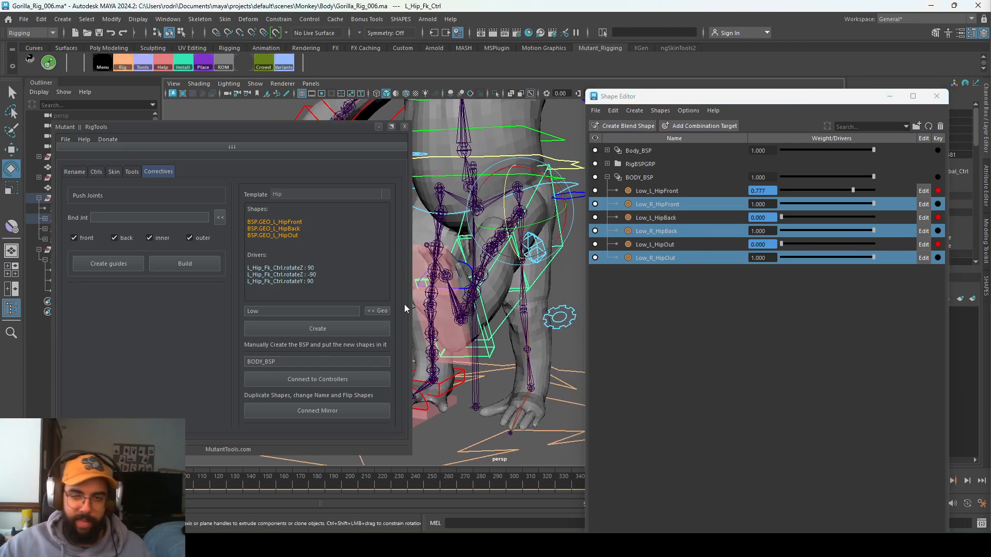
pyautogui.click(326, 414)
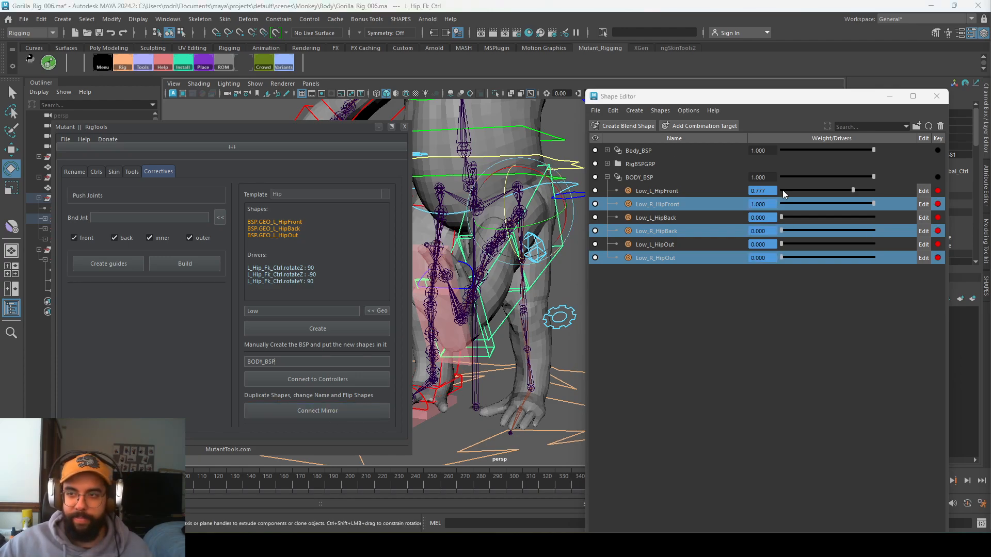
# Move the Shape Editor aside and set the left hip FK control's Rotate Z to 0
pyautogui.moveTo(539, 258)
pyautogui.keyDown('alt'); pyautogui.mouseDown()
pyautogui.moveTo(563, 261)
pyautogui.moveTo(549, 254)
pyautogui.mouseUp(); pyautogui.keyUp('alt')
pyautogui.moveTo(658, 100); pyautogui.dragTo(990, 122)
pyautogui.scroll(1, 736, 199)
pyautogui.keyDown('alt'); pyautogui.moveTo(725, 200); pyautogui.dragTo(736, 199); pyautogui.keyUp('alt')
pyautogui.click(949, 155)
pyautogui.write('0')
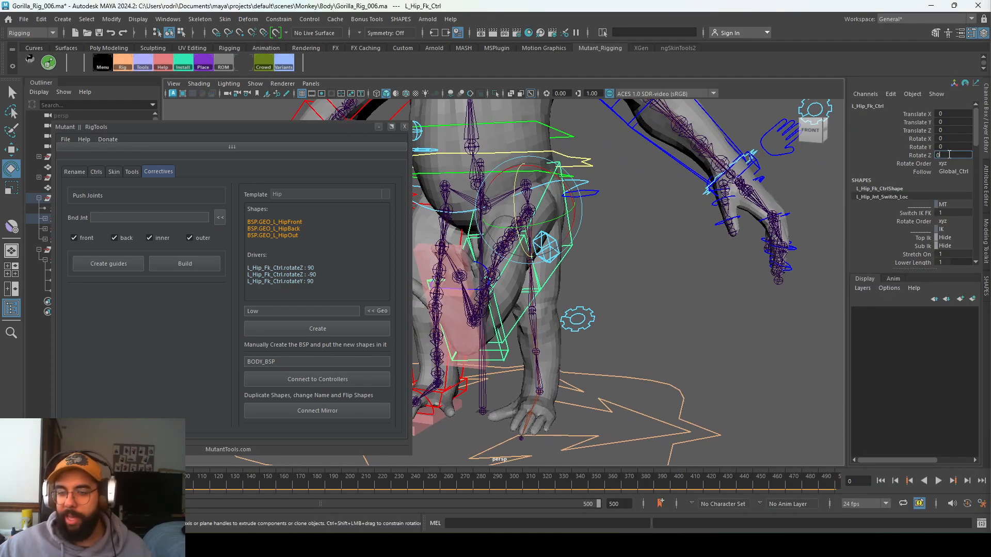
pyautogui.press('Return')
pyautogui.keyDown('alt'); pyautogui.moveTo(467, 363); pyautogui.dragTo(476, 348); pyautogui.keyUp('alt')
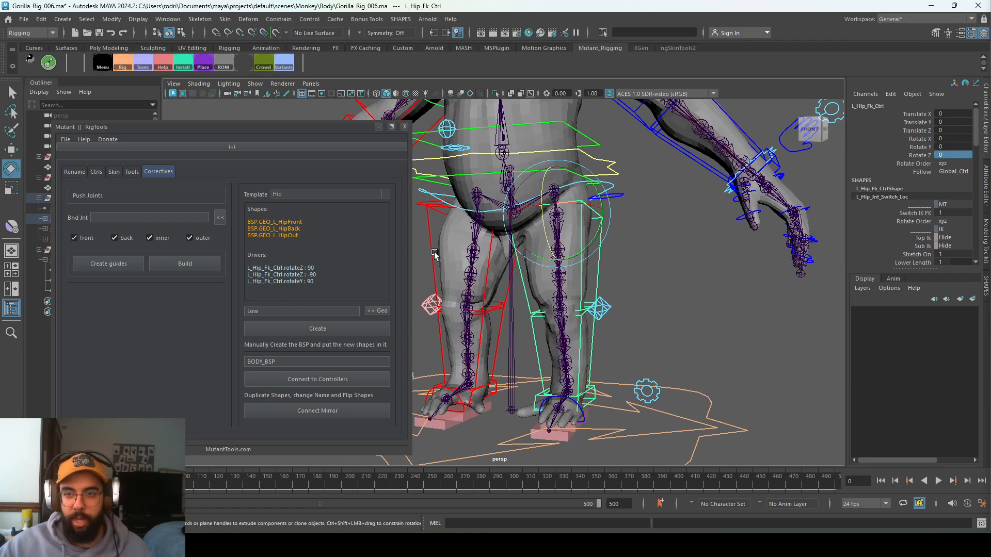
# Test the correctives on both legs by rotating the left and right hip FK controls together, and undo the rotation
pyautogui.keyDown('shift'); pyautogui.click(430, 249); pyautogui.keyUp('shift')
pyautogui.moveTo(458, 240); pyautogui.dragTo(465, 187)
pyautogui.hotkey('ctrl', 'z')
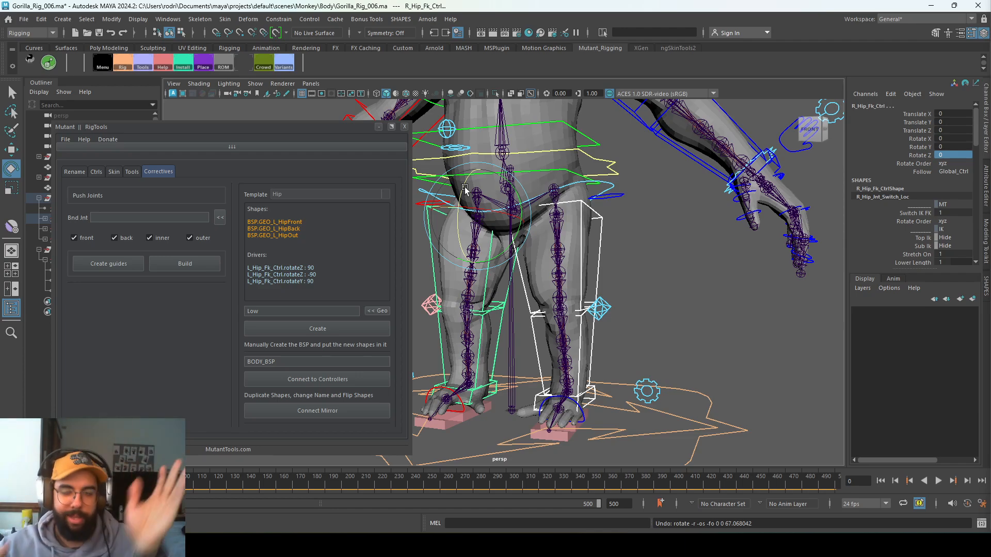
# Bring the Shape Editor back into view and delete the BODY_BSP blend shape node
pyautogui.moveTo(990, 127); pyautogui.dragTo(697, 118)
pyautogui.click(600, 200)
pyautogui.press('Delete')
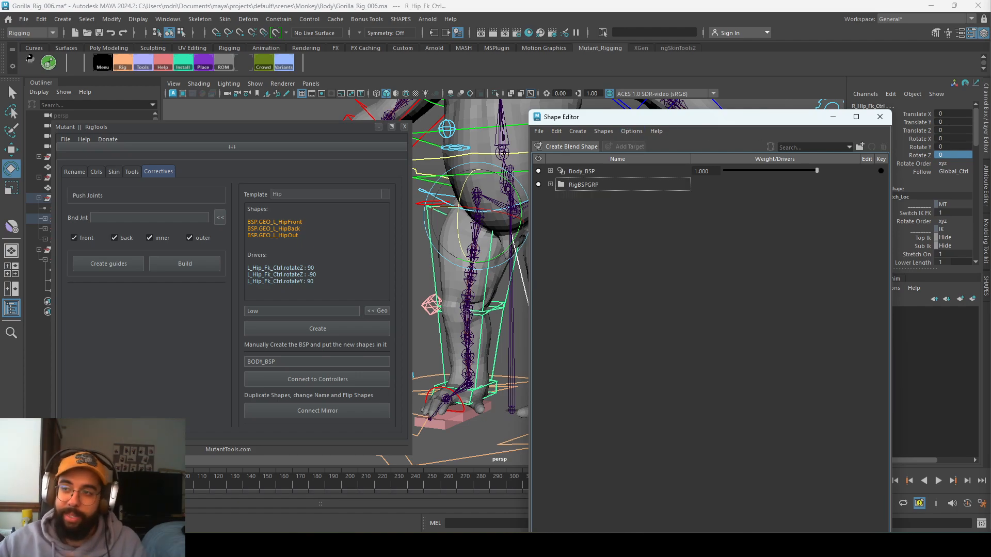
# Close the Shape Editor and RigTools windows and open the SHAPES tool
pyautogui.click(879, 117)
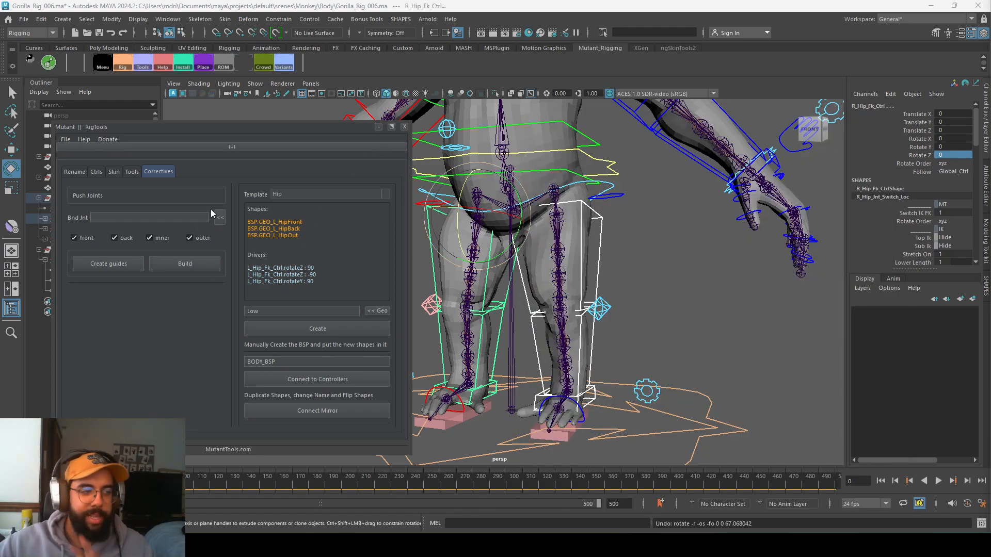
pyautogui.click(404, 126)
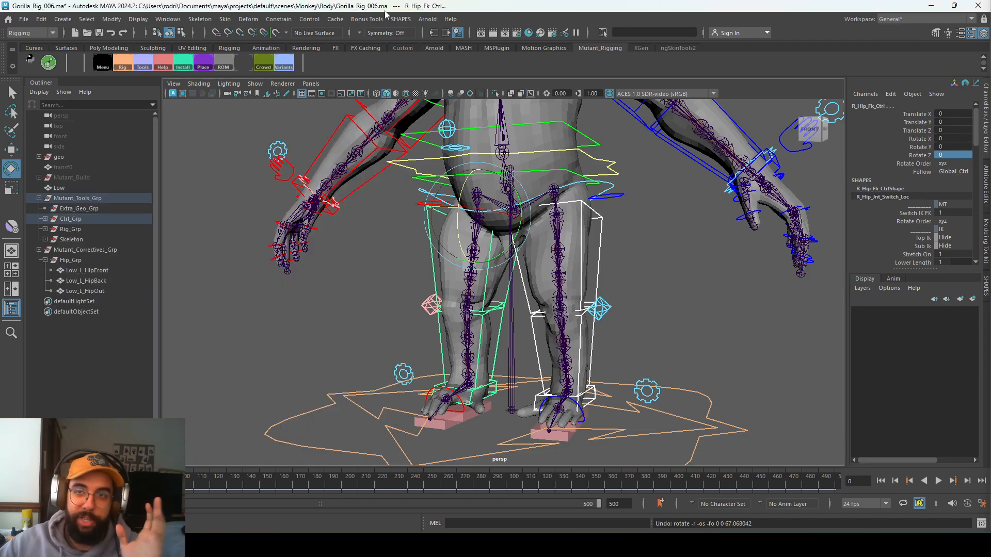
pyautogui.click(400, 19)
pyautogui.click(412, 31)
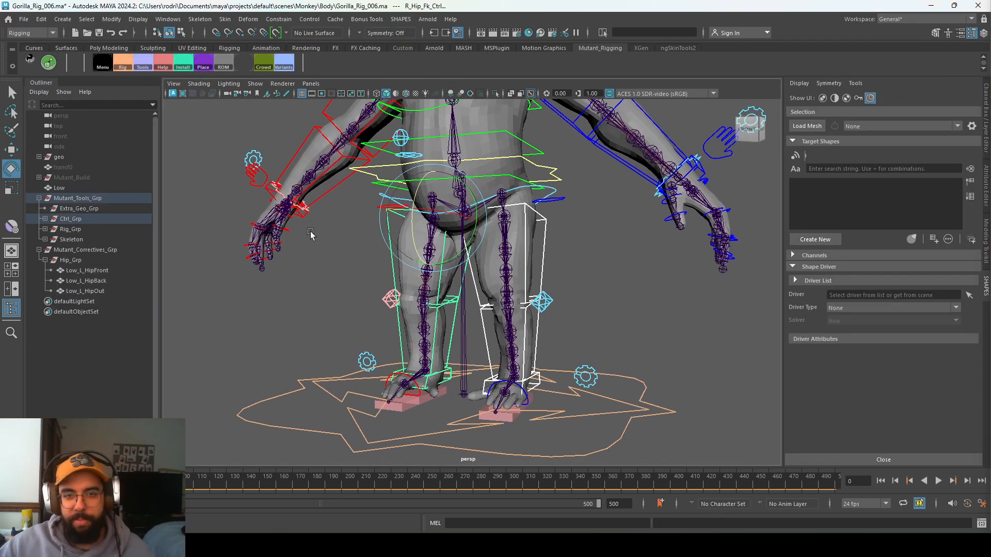
# Delete the Mutant_Correctives_Grp group with its three Low_L hip shapes
pyautogui.click(92, 259)
pyautogui.click(90, 253)
pyautogui.press('Delete')
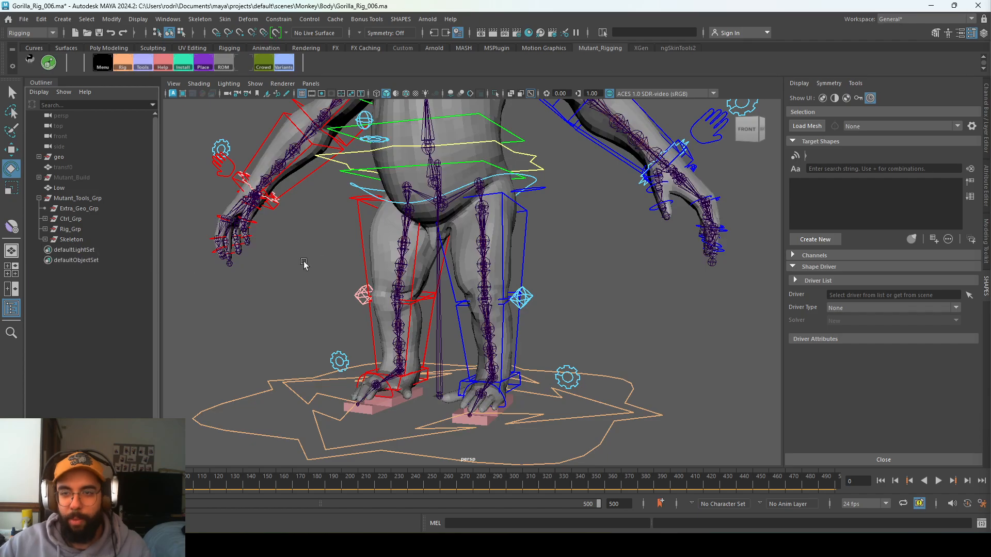
# Select the gorilla's Low mesh and load it into SHAPES, confirming the loading guide
pyautogui.click(480, 233)
pyautogui.keyDown('alt'); pyautogui.moveTo(439, 240); pyautogui.dragTo(392, 260, button='middle'); pyautogui.keyUp('alt')
pyautogui.moveTo(392, 261)
pyautogui.keyDown('alt'); pyautogui.mouseDown(button='right')
pyautogui.moveTo(389, 233)
pyautogui.moveTo(399, 242)
pyautogui.mouseUp(button='right'); pyautogui.keyUp('alt')
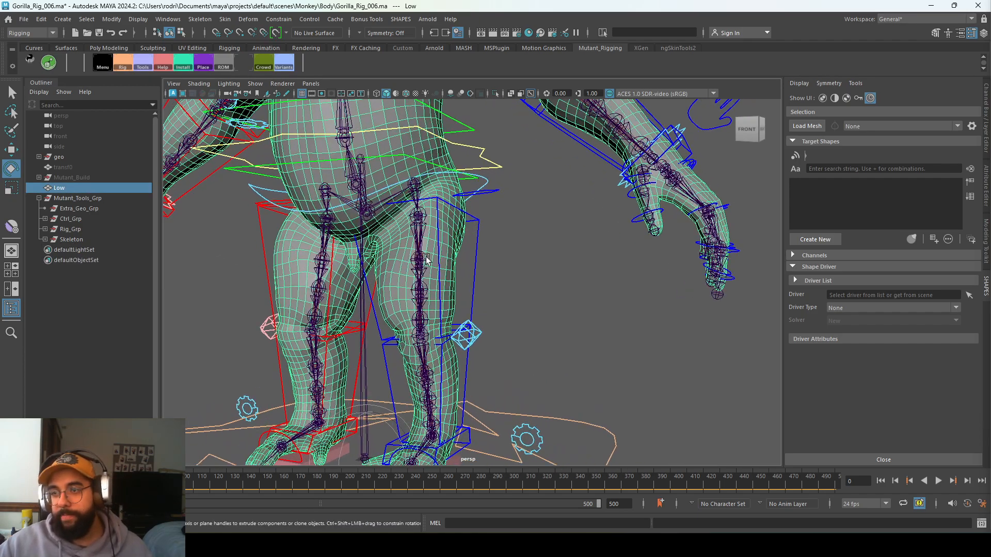
pyautogui.click(806, 126)
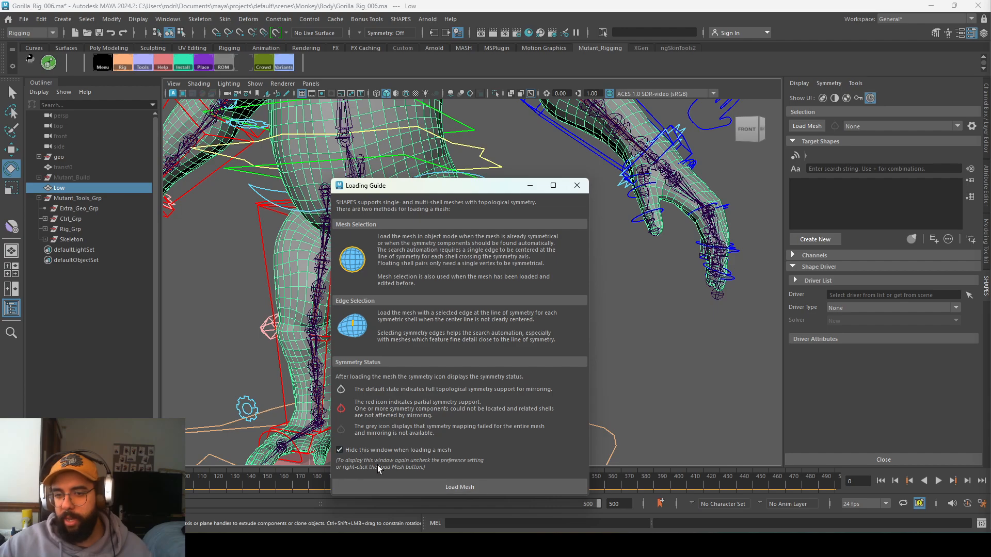
pyautogui.click(382, 486)
pyautogui.keyDown('alt'); pyautogui.moveTo(658, 250); pyautogui.dragTo(632, 245, button='middle'); pyautogui.keyUp('alt')
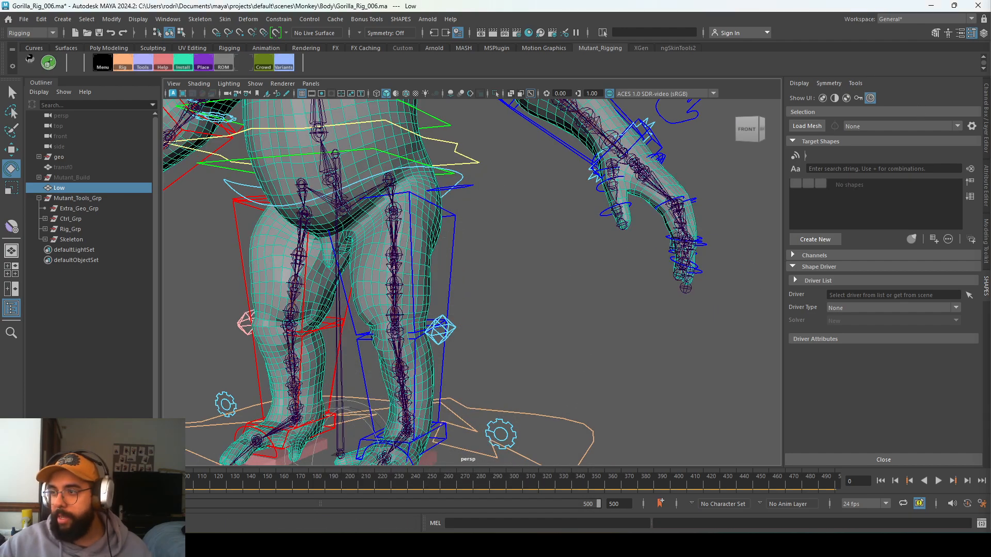
# Create a new blend shape node on the Low mesh in the Shape Editor and name it BODY_BSP
pyautogui.moveTo(990, 150); pyautogui.dragTo(677, 248)
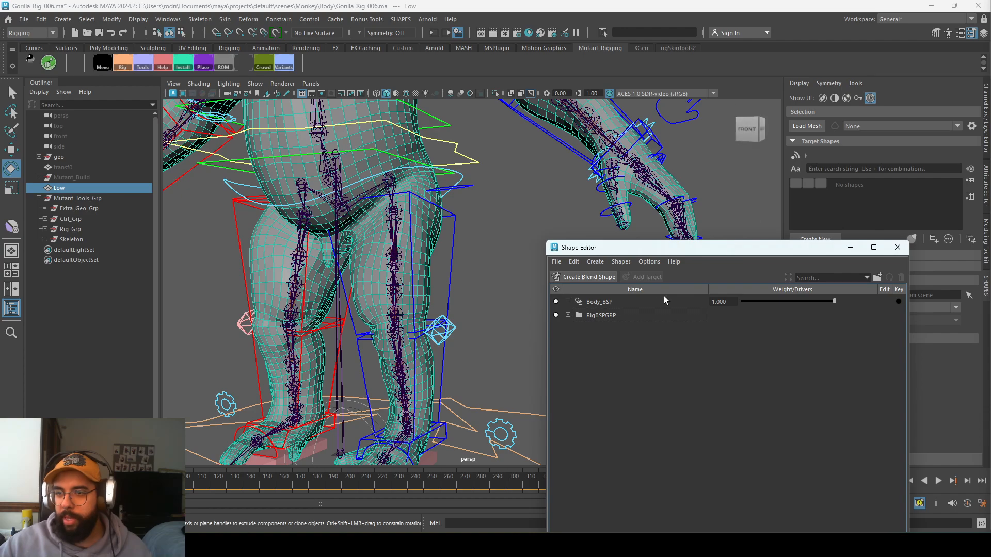
pyautogui.click(589, 277)
pyautogui.doubleClick(620, 328)
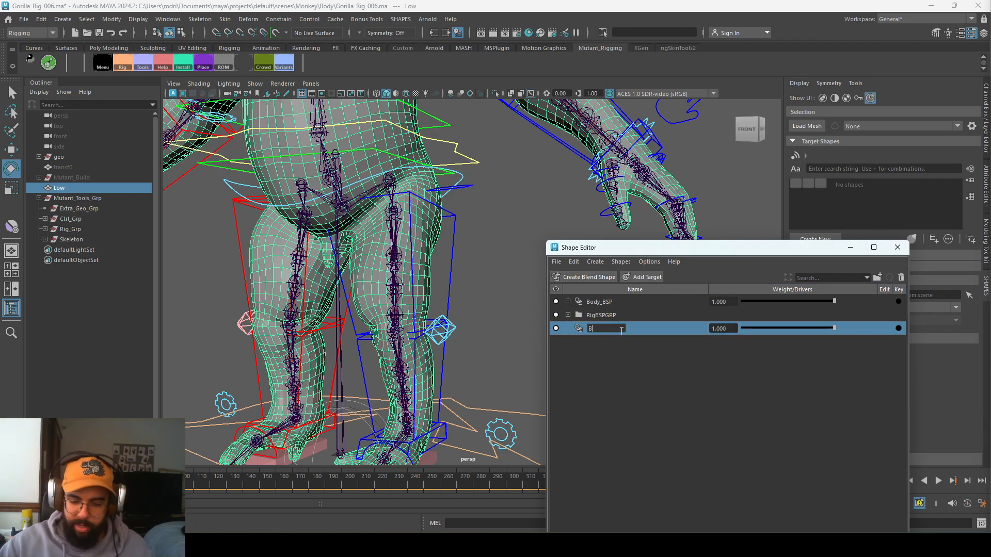
pyautogui.write('BODY_BSP')
pyautogui.press('Return')
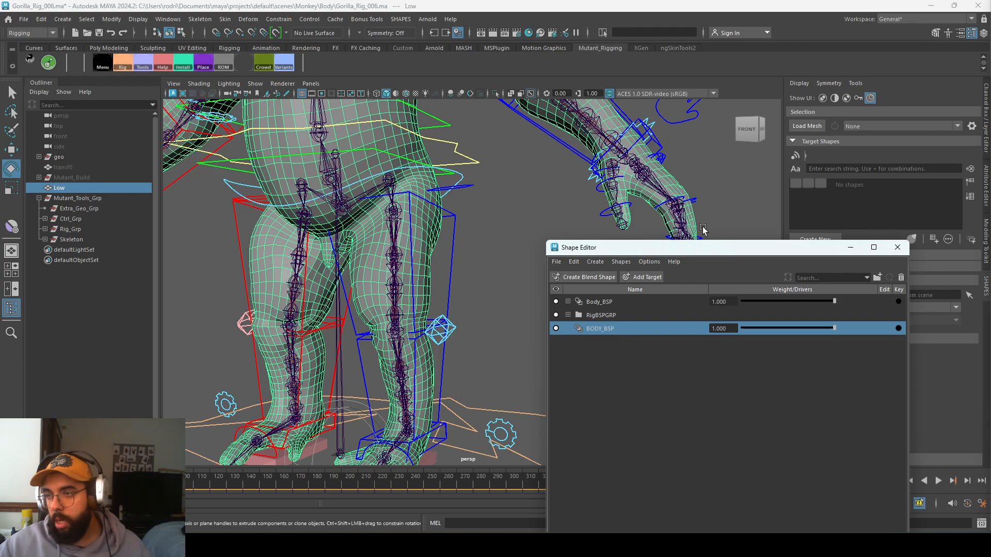
# Move the Shape Editor out of the way and load the Low mesh with its BODY_BSP node into a widened SHAPES panel
pyautogui.moveTo(726, 249); pyautogui.dragTo(990, 227)
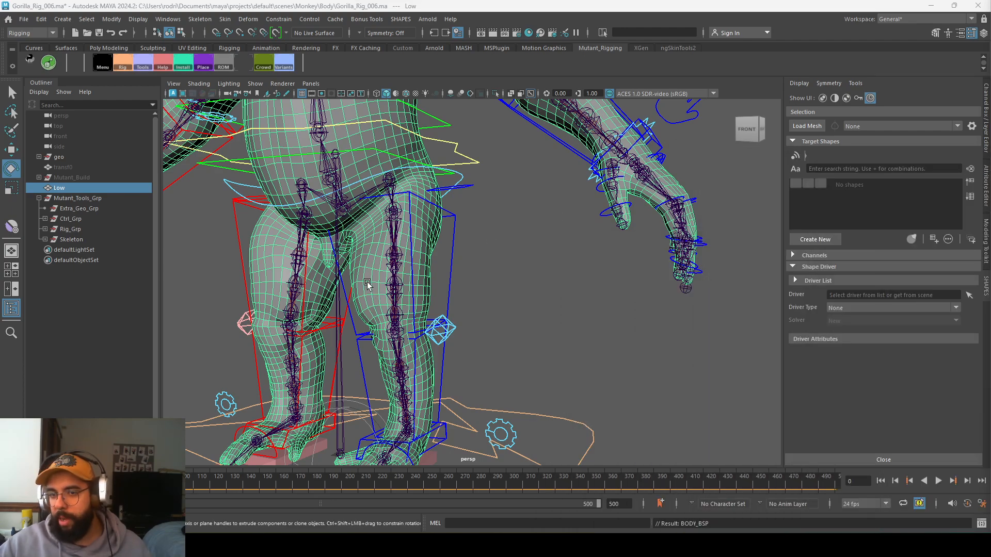
pyautogui.click(806, 126)
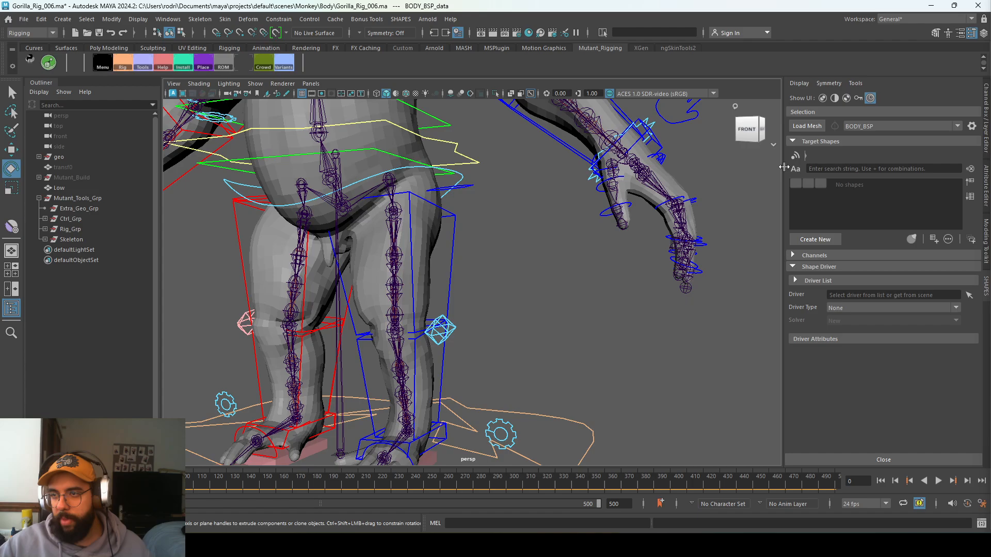
pyautogui.moveTo(782, 165); pyautogui.dragTo(711, 165)
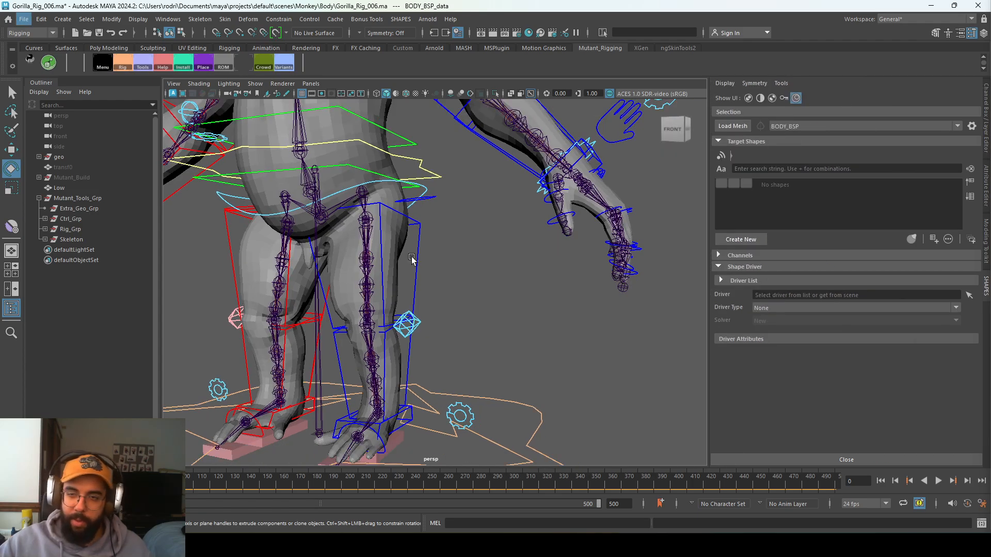
# Pose the left leg forward by setting the left hip FK control's Rotate Z to 90
pyautogui.keyDown('alt'); pyautogui.moveTo(410, 257); pyautogui.dragTo(447, 252, button='middle'); pyautogui.keyUp('alt')
pyautogui.click(455, 252)
pyautogui.moveTo(397, 250); pyautogui.dragTo(387, 177)
pyautogui.hotkey('ctrl', 'a')
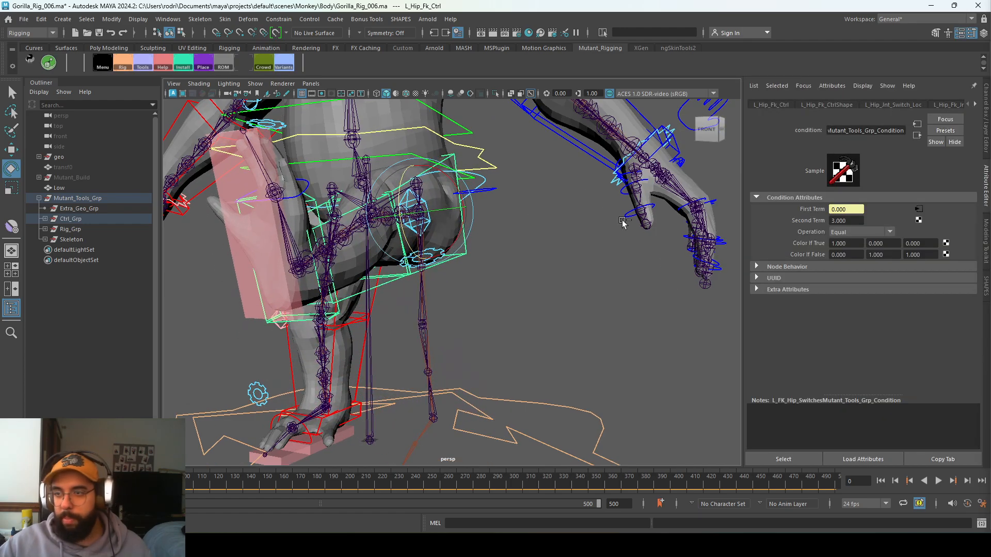
pyautogui.hotkey('ctrl', 'a')
pyautogui.doubleClick(951, 155)
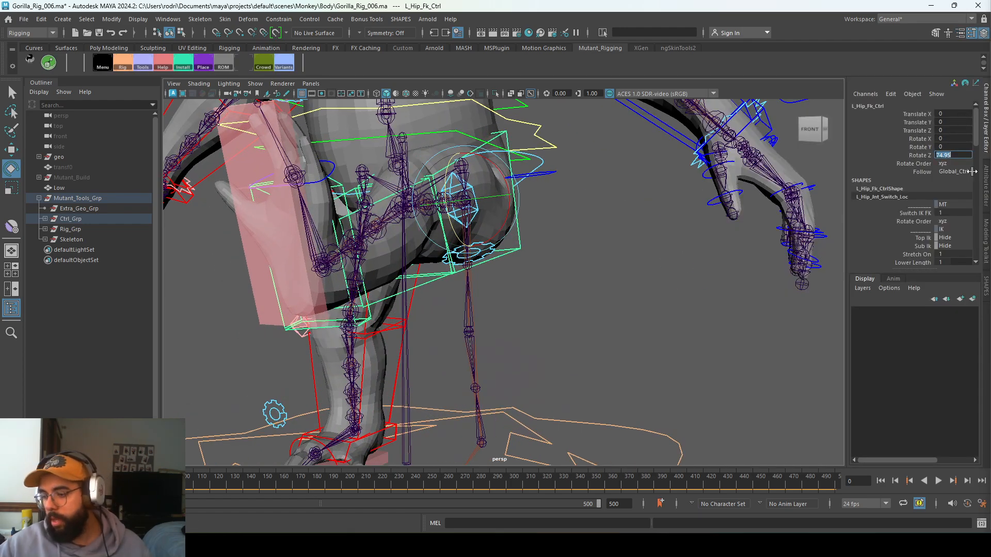
pyautogui.write('90')
pyautogui.press('Return')
pyautogui.scroll(2, 726, 277)
# Duplicate the posed Low mesh, isolating the copy in the viewport, and rename it L_Leg_Front_Shape
pyautogui.click(447, 131)
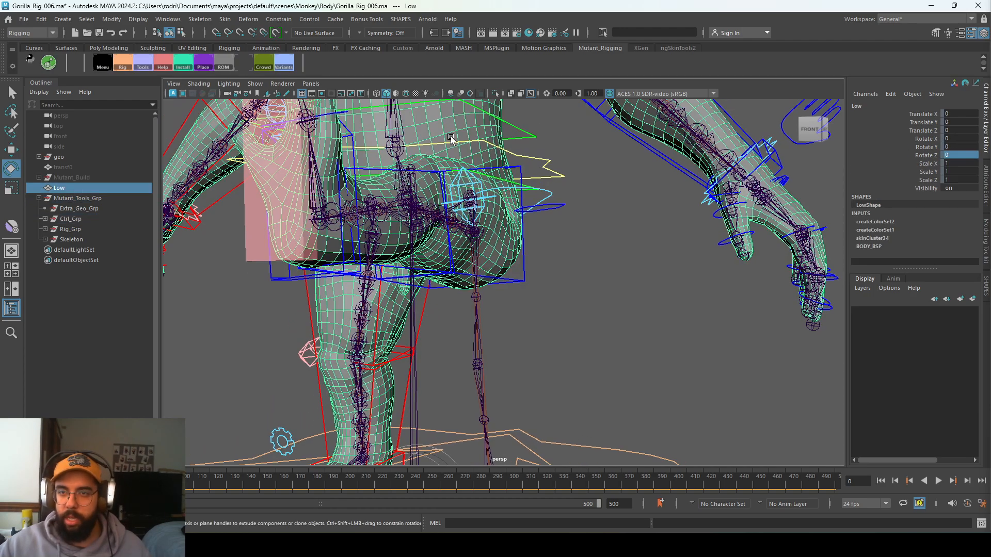
pyautogui.hotkey('ctrl', 'd')
pyautogui.hotkey('ctrl', '1')
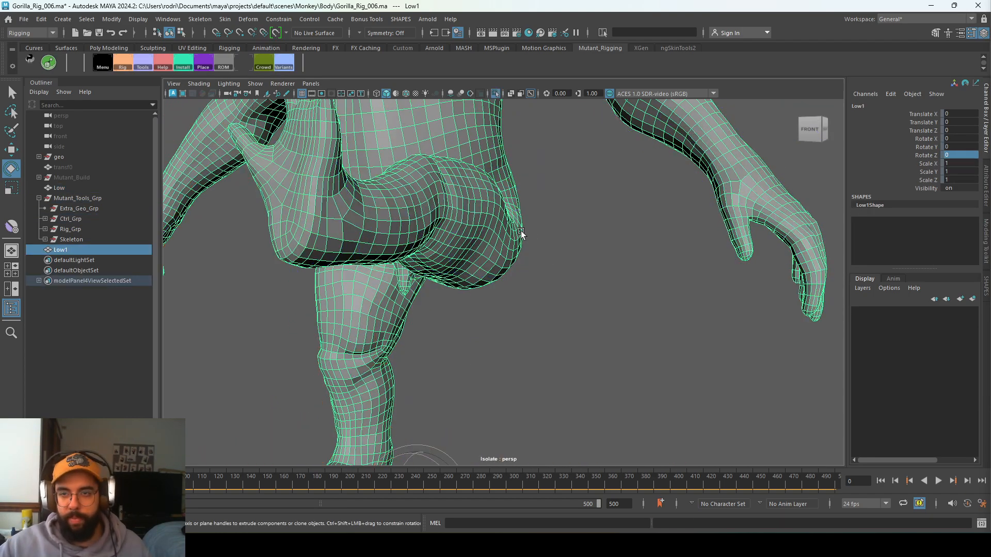
pyautogui.scroll(3, 472, 276)
pyautogui.scroll(2, 465, 281)
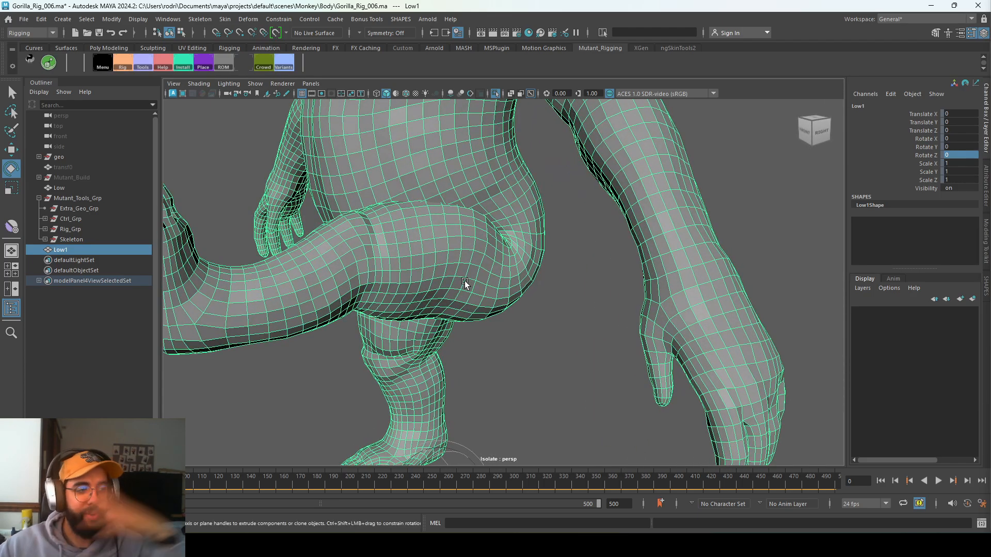
pyautogui.doubleClick(80, 249)
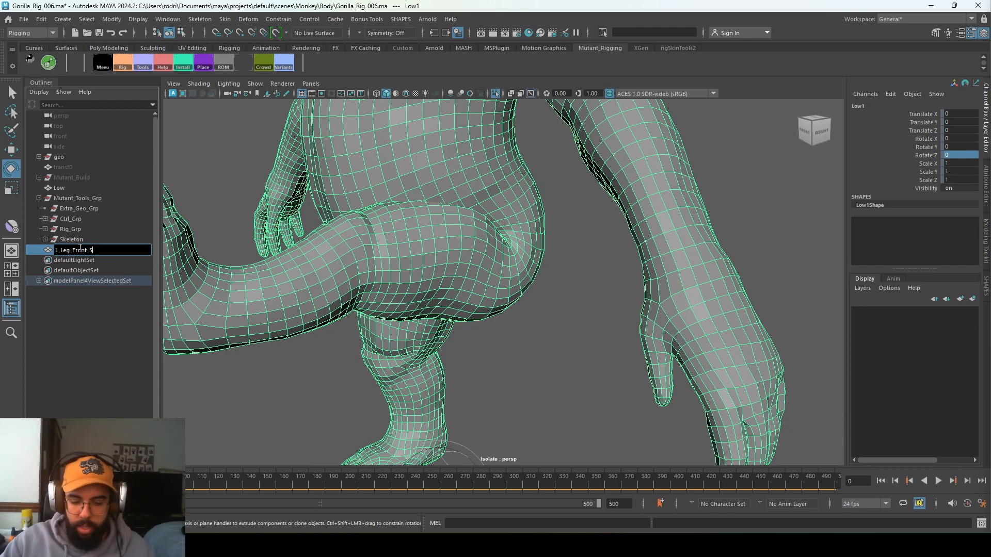
pyautogui.press('Return')
# Raise a row of belly vertices above the left thigh on L_Leg_Front_Shape and return the mesh to object mode
pyautogui.keyDown('alt'); pyautogui.moveTo(513, 209); pyautogui.dragTo(436, 205); pyautogui.keyUp('alt')
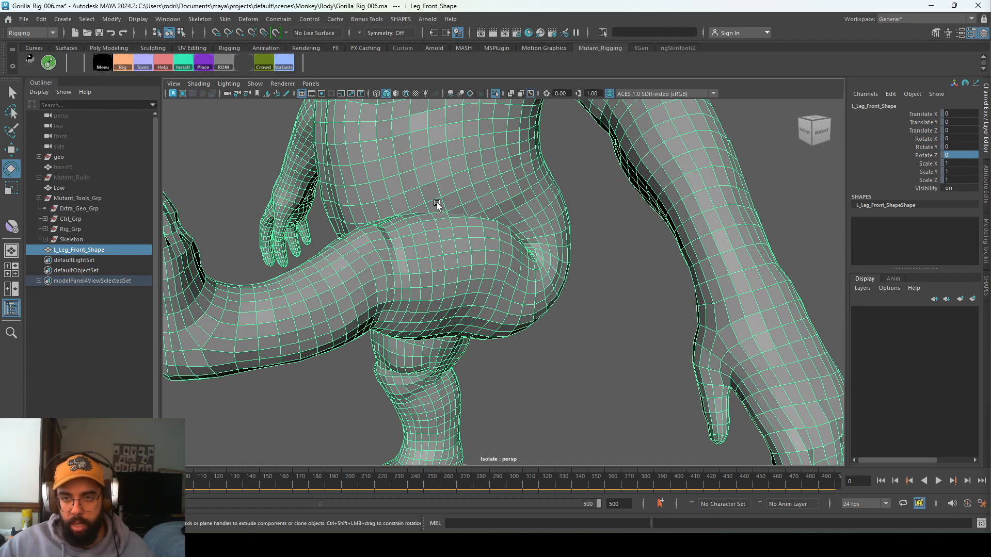
pyautogui.moveTo(421, 194); pyautogui.dragTo(383, 197, button='right')
pyautogui.press('q')
pyautogui.click(390, 201)
pyautogui.keyDown('shift'); pyautogui.click(404, 192); pyautogui.keyUp('shift')
pyautogui.keyDown('shift'); pyautogui.click(374, 203); pyautogui.keyUp('shift')
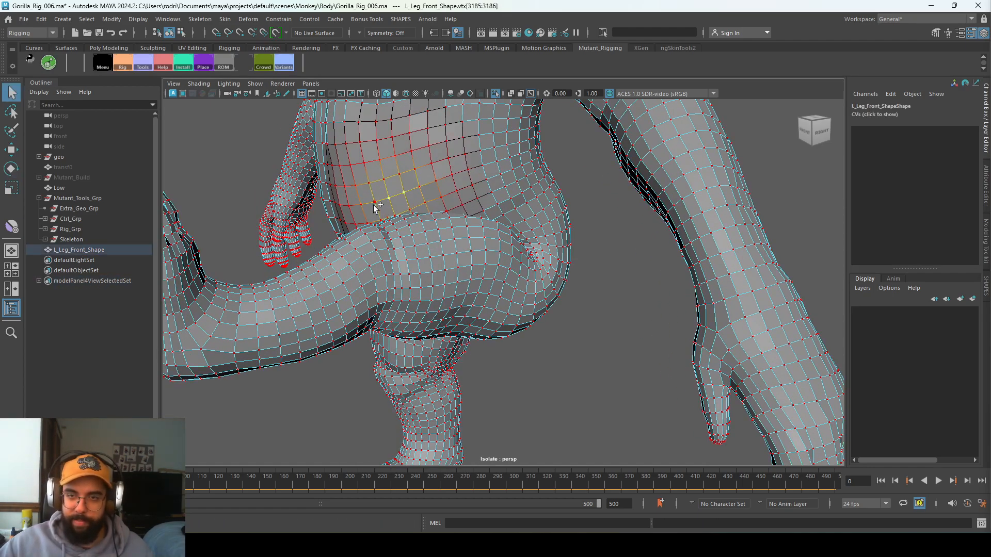
pyautogui.keyDown('shift'); pyautogui.click(361, 207); pyautogui.keyUp('shift')
pyautogui.keyDown('alt'); pyautogui.moveTo(370, 223); pyautogui.dragTo(440, 233); pyautogui.keyUp('alt')
pyautogui.press('w')
pyautogui.moveTo(405, 169); pyautogui.dragTo(407, 142)
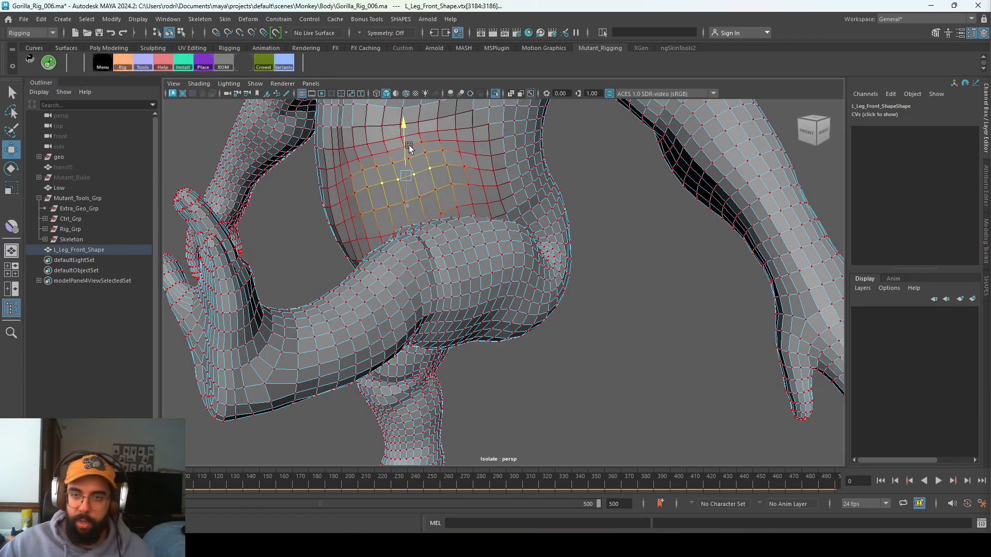
pyautogui.rightClick(414, 183)
pyautogui.keyDown('alt'); pyautogui.moveTo(413, 184); pyautogui.dragTo(341, 198); pyautogui.keyUp('alt')
pyautogui.moveTo(377, 193); pyautogui.dragTo(442, 168, button='right')
pyautogui.keyDown('alt'); pyautogui.moveTo(442, 168); pyautogui.dragTo(416, 194); pyautogui.keyUp('alt')
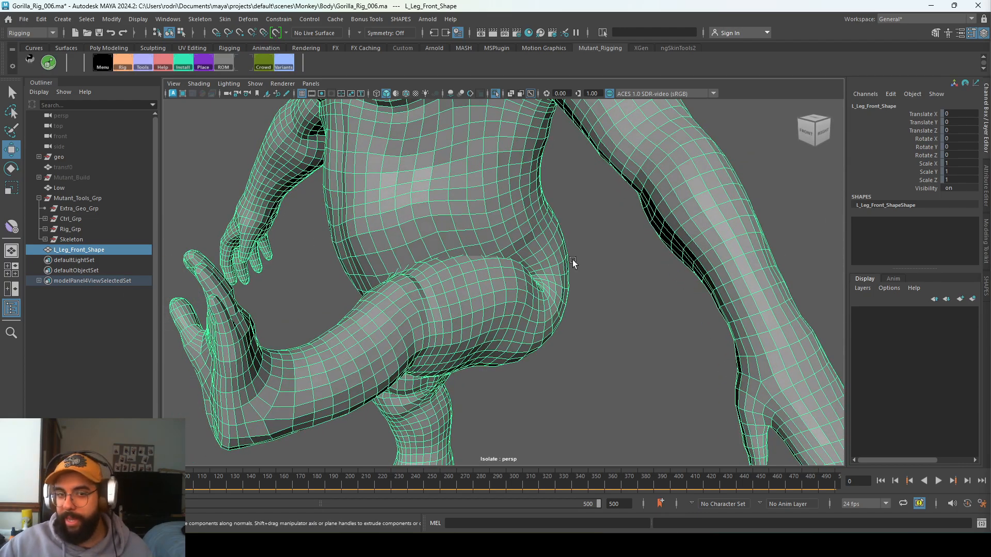
pyautogui.keyDown('alt'); pyautogui.moveTo(569, 258); pyautogui.dragTo(538, 235, button='middle'); pyautogui.keyUp('alt')
# Exit isolation of the sculpted copy and load the Low mesh with BODY_BSP back into SHAPES
pyautogui.click(986, 287)
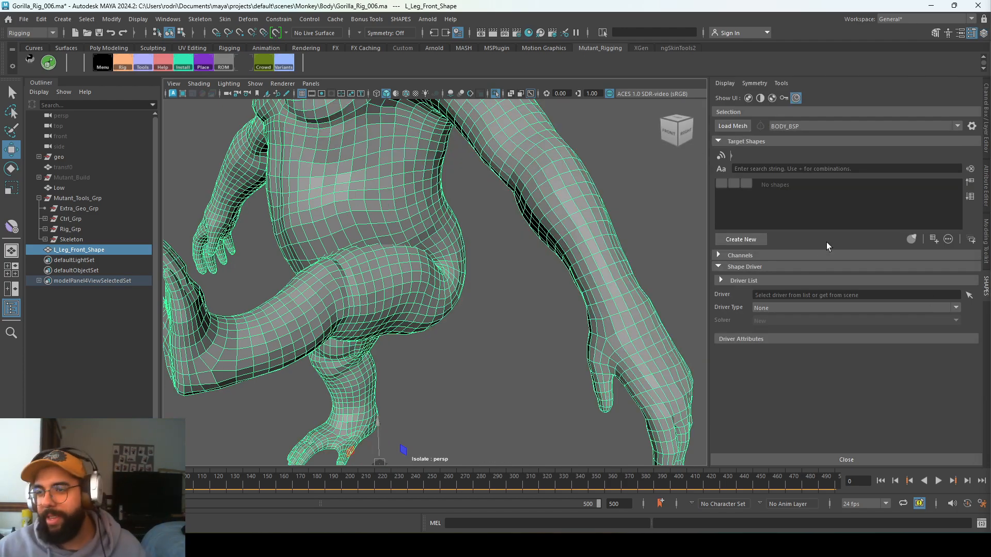
pyautogui.click(721, 129)
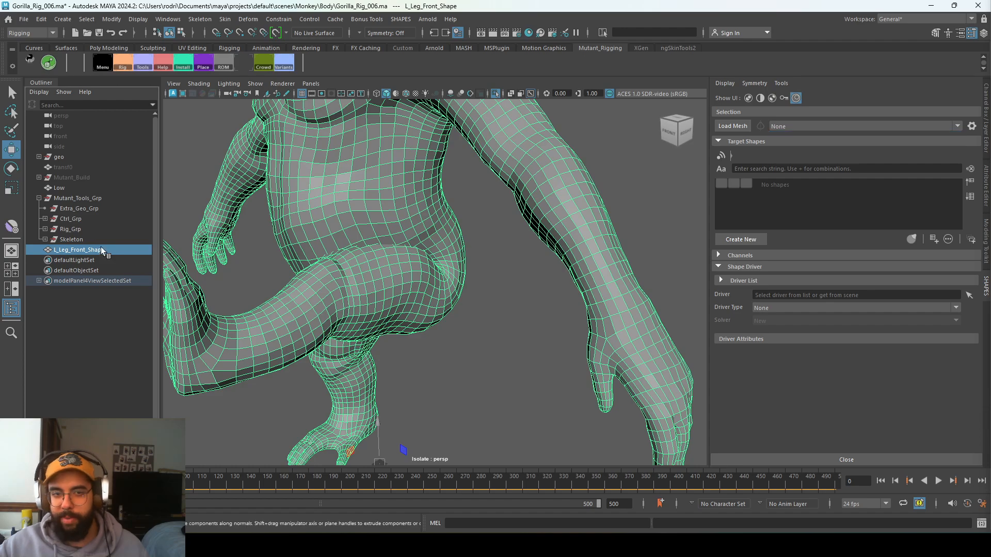
pyautogui.click(83, 188)
pyautogui.click(390, 151)
pyautogui.click(82, 186)
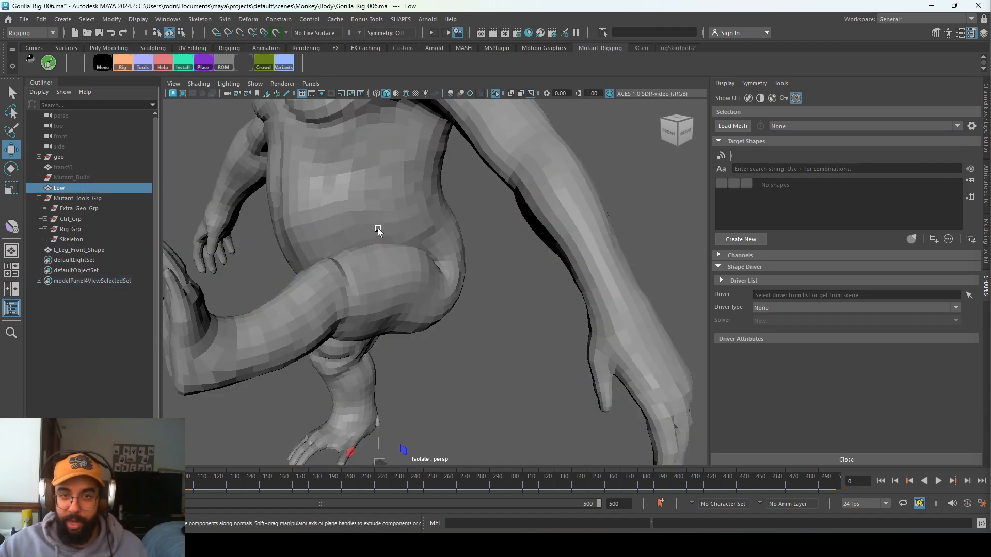
pyautogui.hotkey('ctrl', '1')
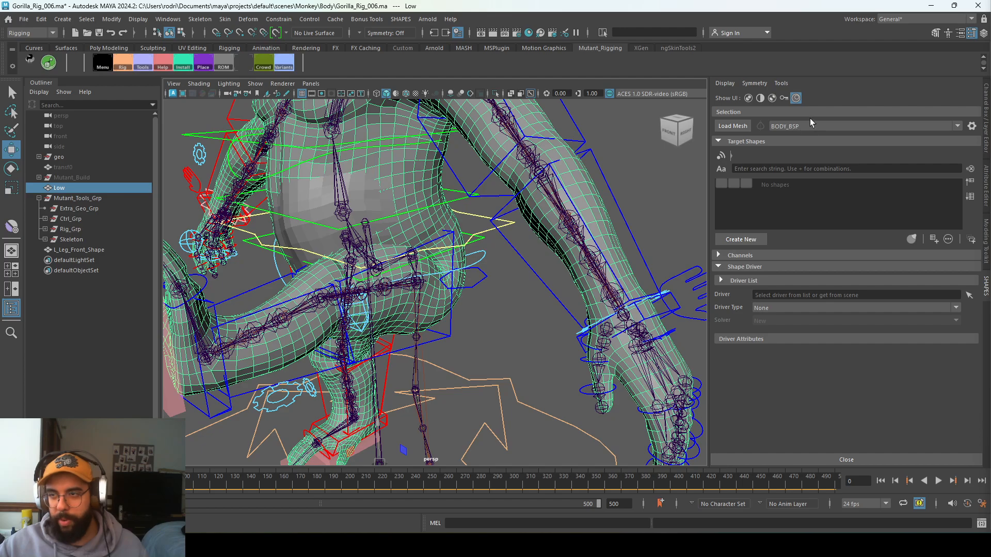
# Add L_Leg_Front_Shape to BODY_BSP as a new posed target and preview its Base channel on the Low mesh
pyautogui.click(113, 249)
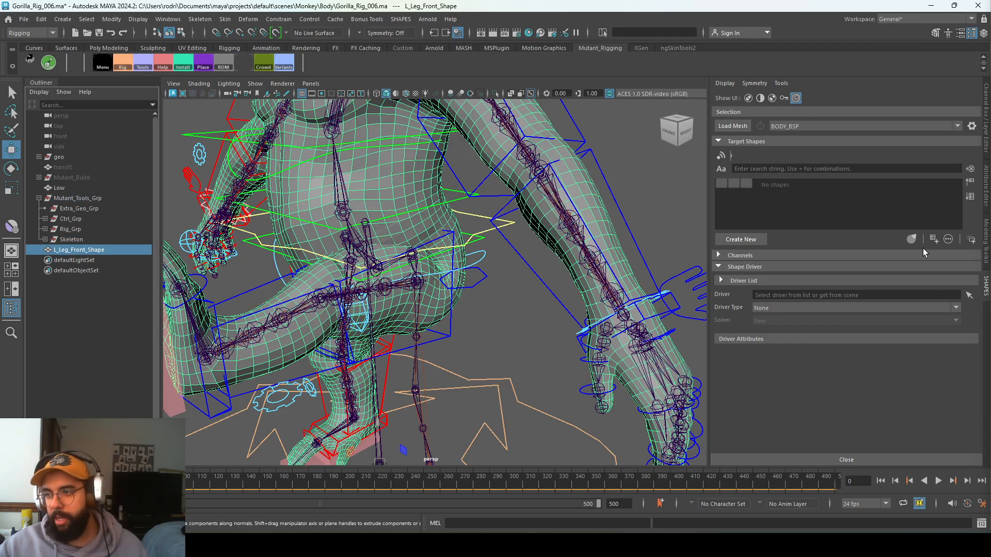
pyautogui.click(912, 239)
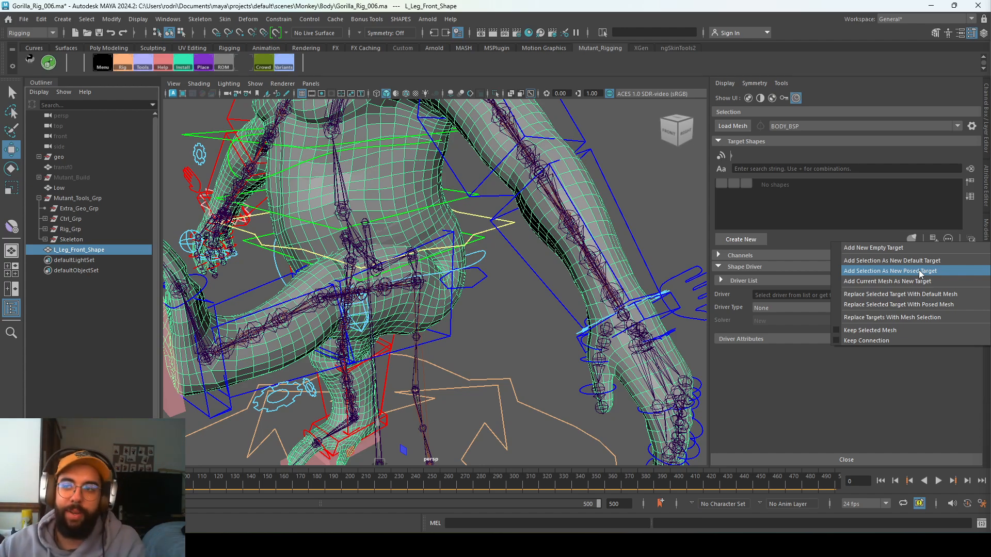
pyautogui.click(919, 270)
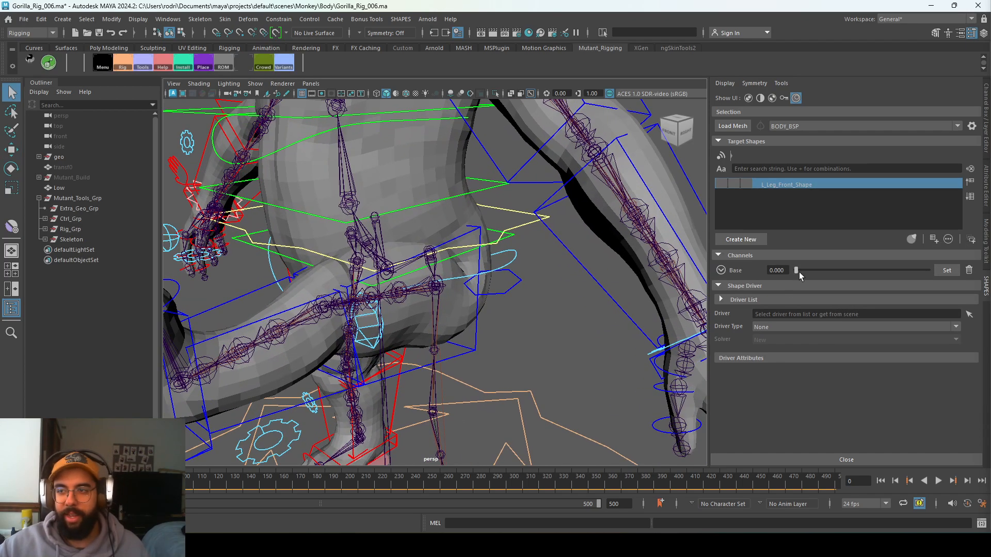
pyautogui.moveTo(832, 270); pyautogui.dragTo(731, 270)
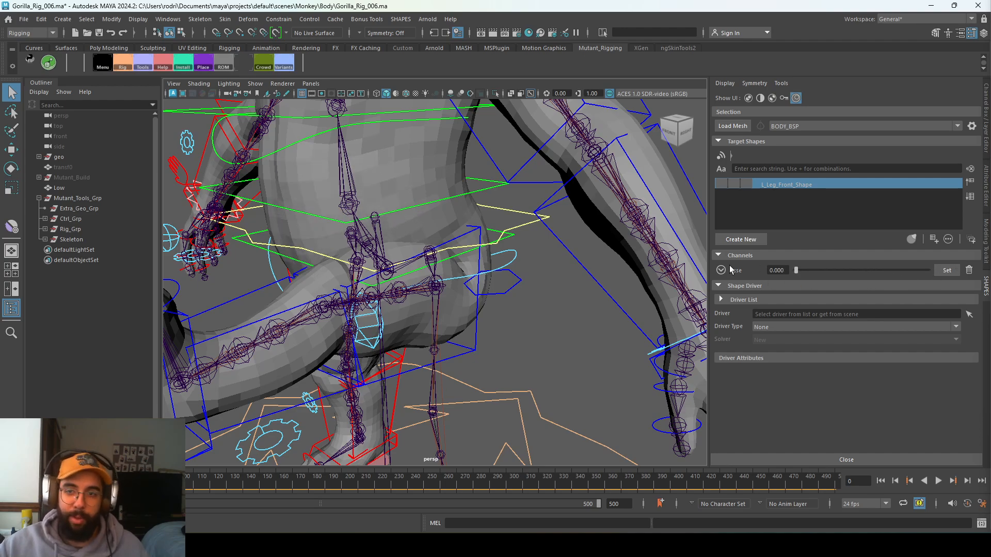
# Find L_Hip_Jnt inside the left hip rig group and assign it as the driver of L_Leg_Front_Shape
pyautogui.keyDown('alt'); pyautogui.moveTo(429, 252); pyautogui.dragTo(435, 243, button='middle'); pyautogui.keyUp('alt')
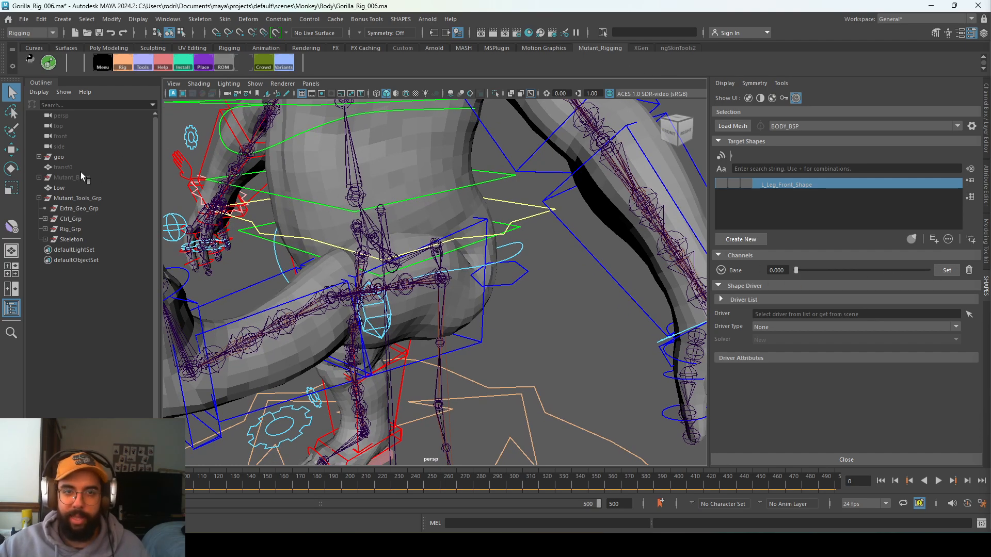
pyautogui.click(38, 178)
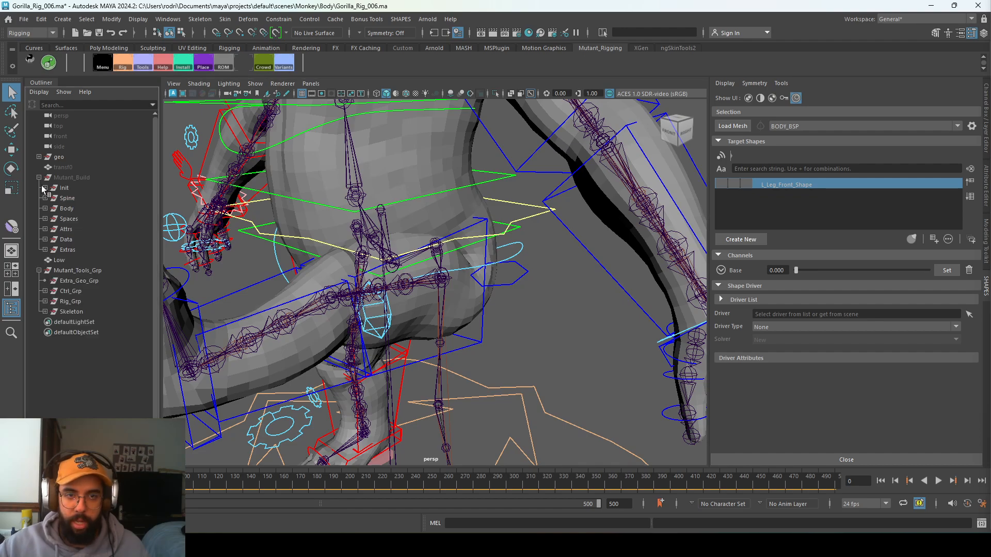
pyautogui.click(38, 176)
pyautogui.click(45, 229)
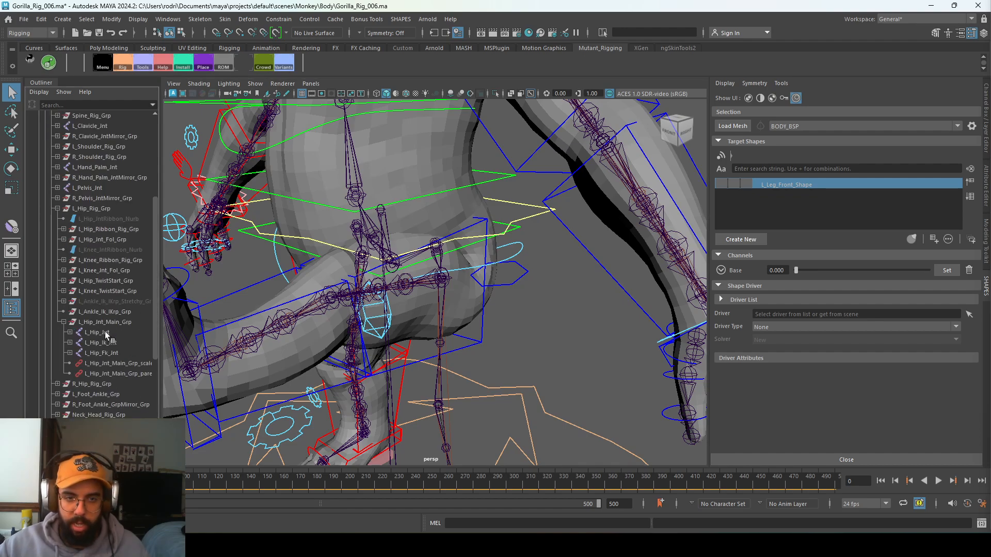
pyautogui.click(105, 334)
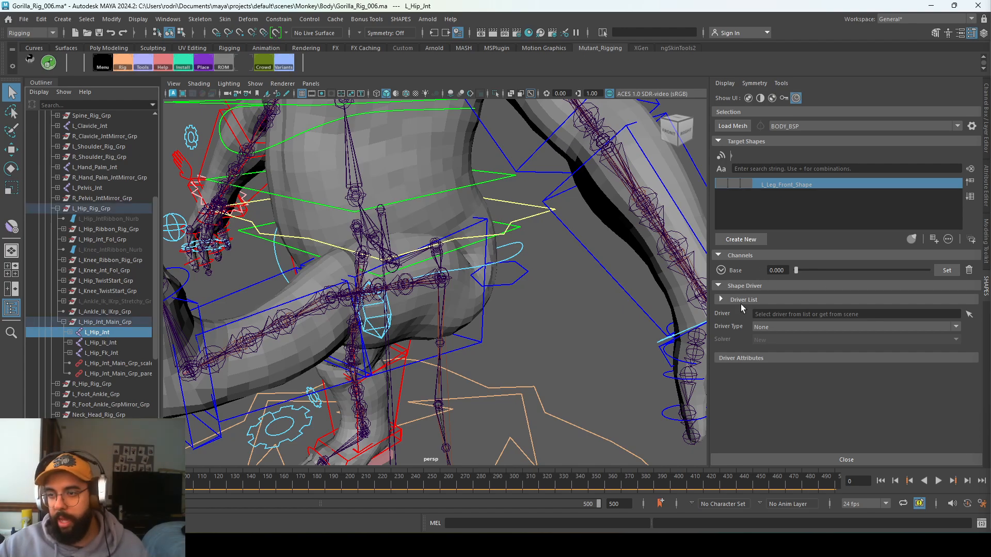
pyautogui.click(795, 99)
pyautogui.click(796, 99)
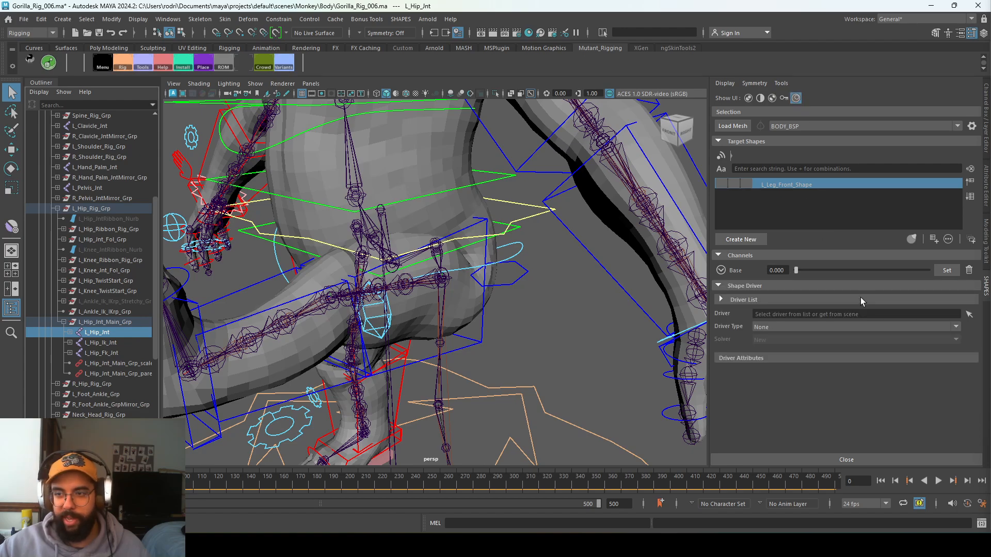
pyautogui.click(965, 313)
# Drive L_Leg_Front_Shape with a Set Driven Key on the joint's rotateZ, with a start of 0 and an end of 90
pyautogui.click(826, 327)
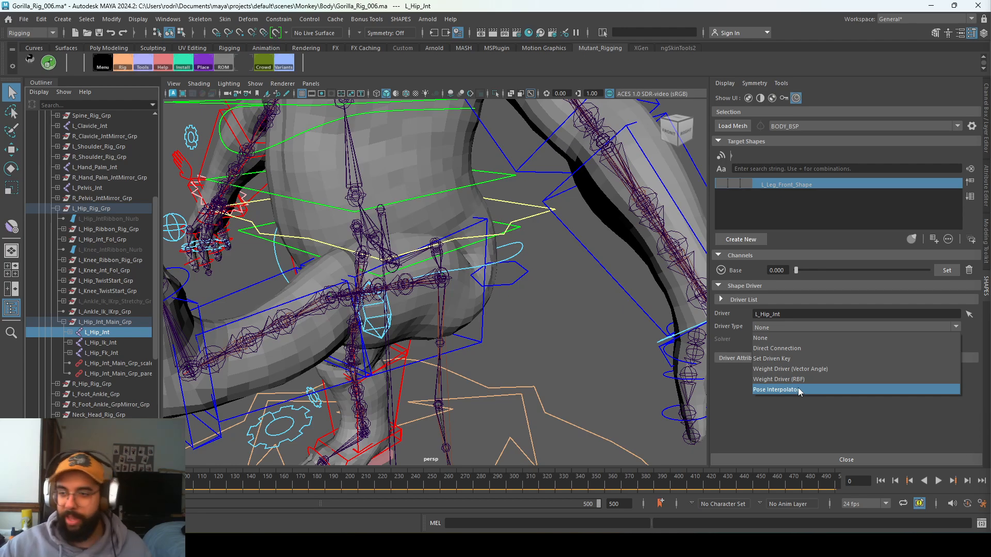
pyautogui.click(797, 358)
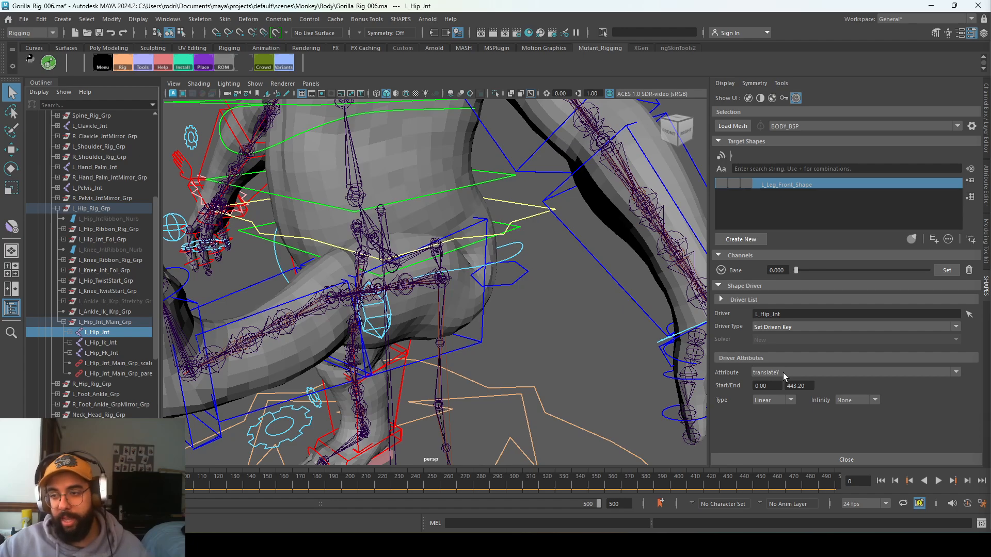
pyautogui.click(782, 373)
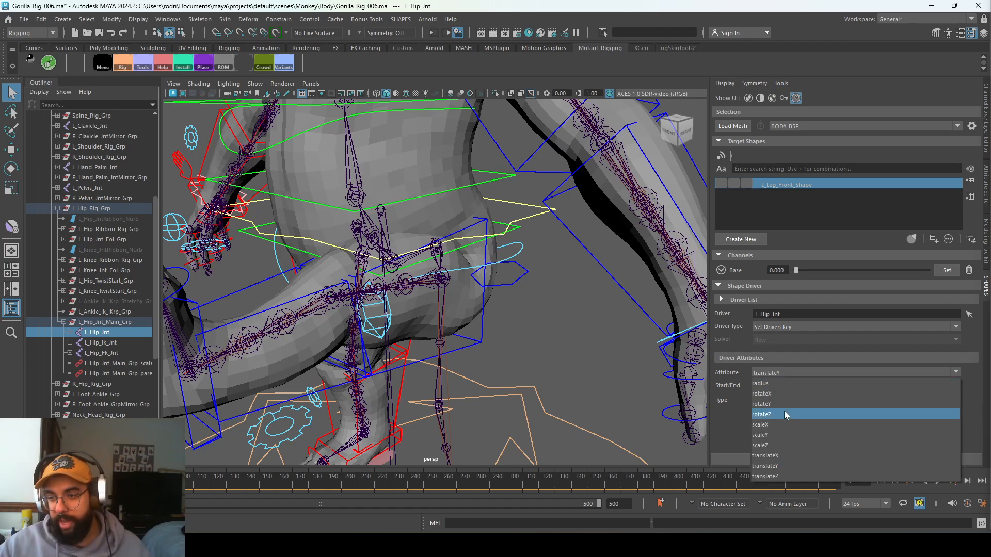
pyautogui.click(784, 413)
pyautogui.click(775, 389)
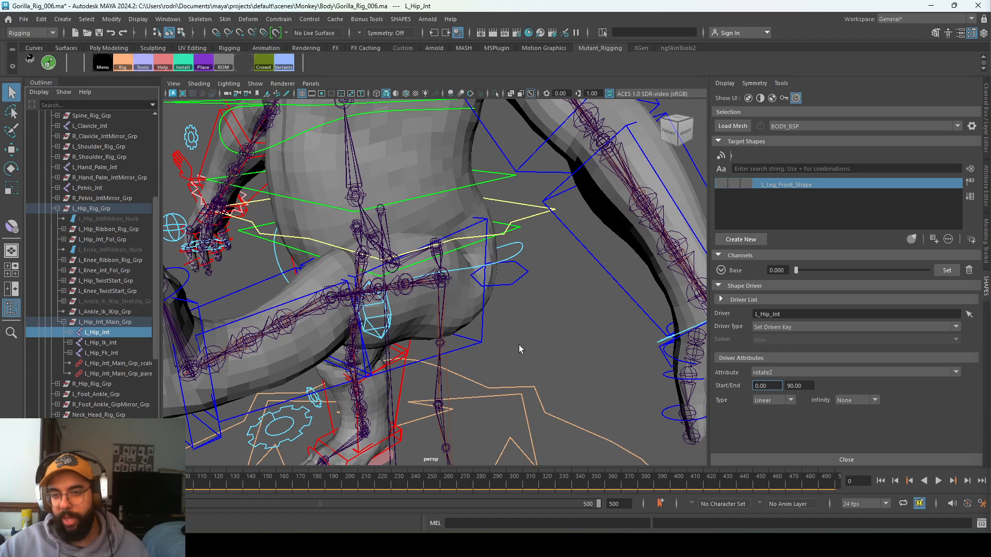
pyautogui.click(804, 389)
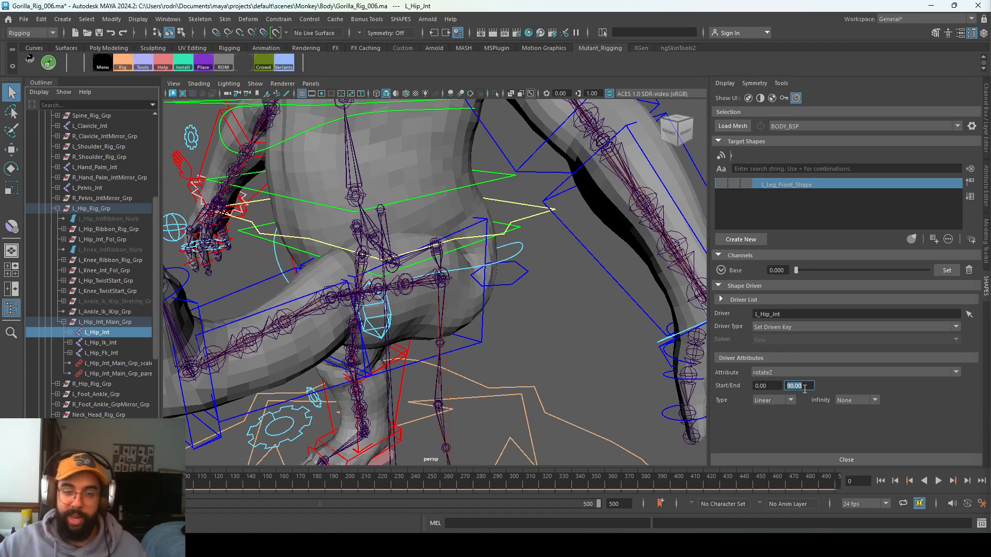
pyautogui.click(765, 382)
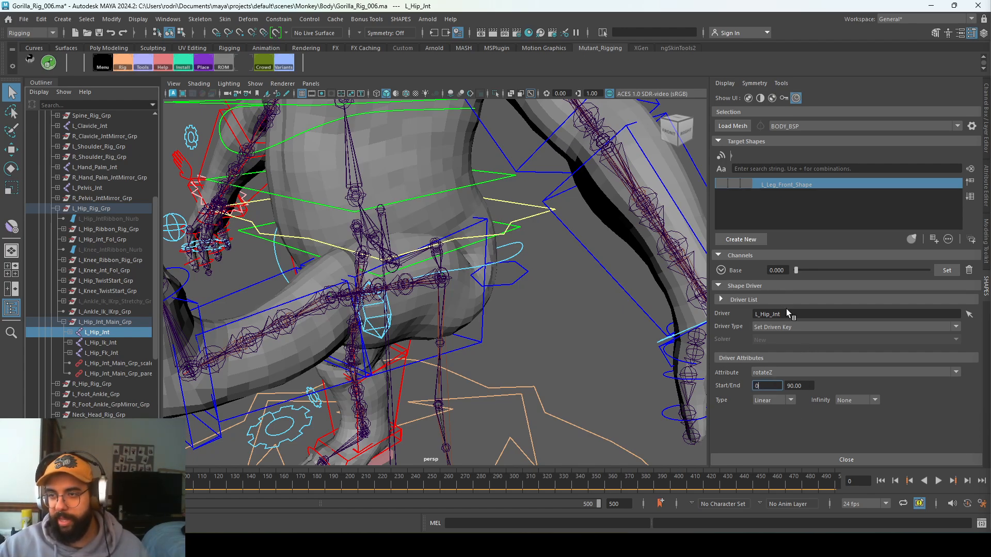
pyautogui.click(723, 187)
# Rotate L_Hip_Fk_Ctrl to test the driven left leg shape and undo the rotation
pyautogui.click(481, 275)
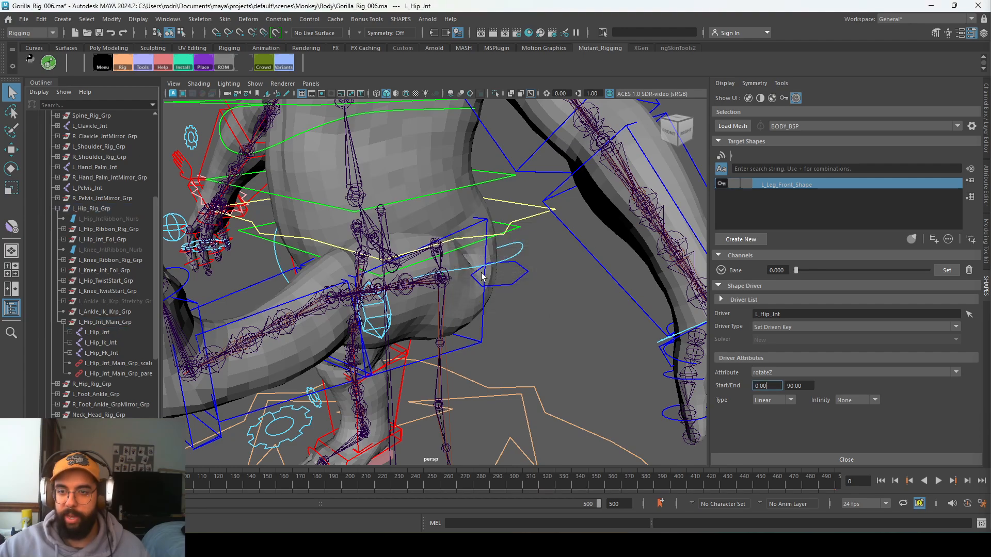
pyautogui.click(482, 335)
pyautogui.press('e')
pyautogui.moveTo(419, 251); pyautogui.dragTo(449, 279)
pyautogui.hotkey('ctrl', 'z')
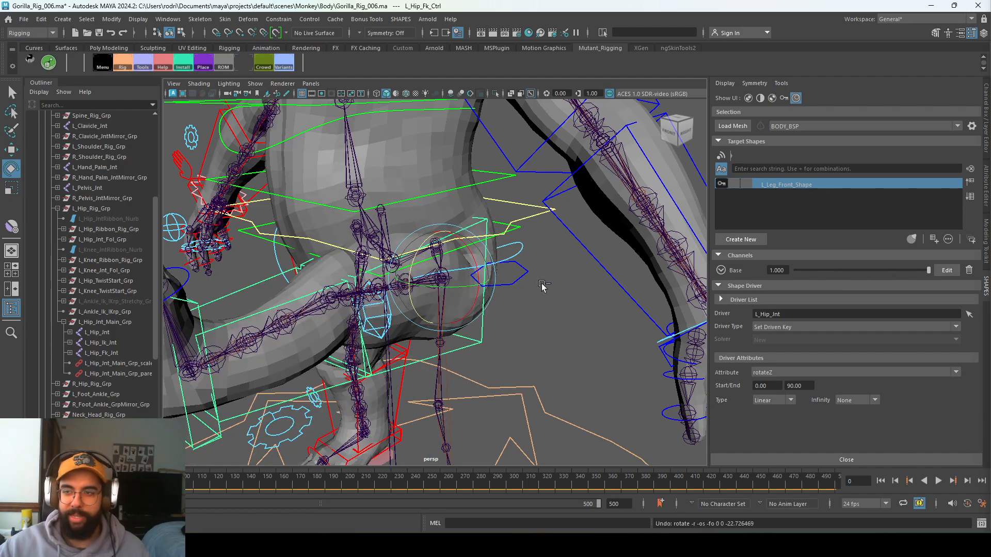
# Set Rotate Z of L_Hip_Fk_Ctrl to 0 and return to the SHAPES tool
pyautogui.hotkey('ctrl', 'a')
pyautogui.hotkey('ctrl', 'a')
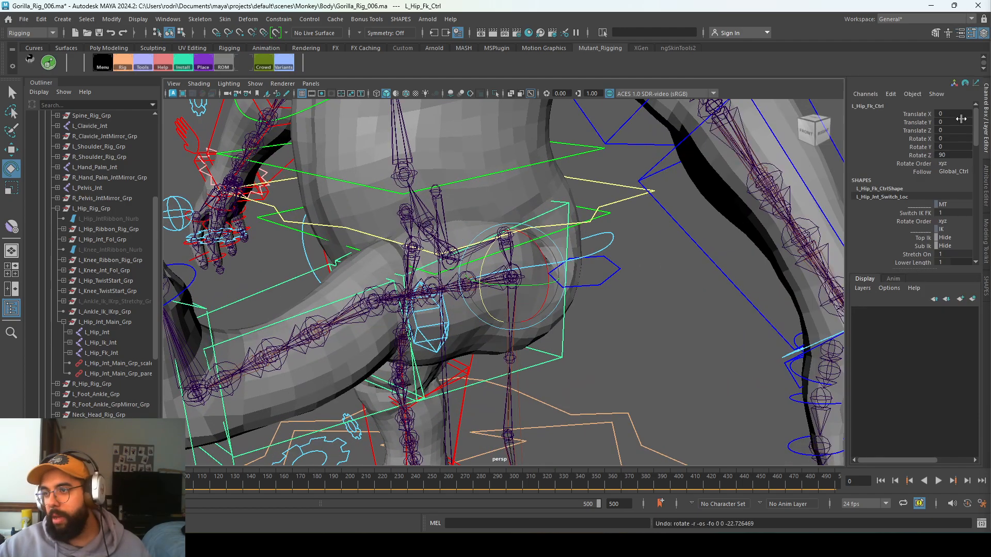
pyautogui.click(952, 155)
pyautogui.write('0')
pyautogui.press('Return')
pyautogui.click(985, 285)
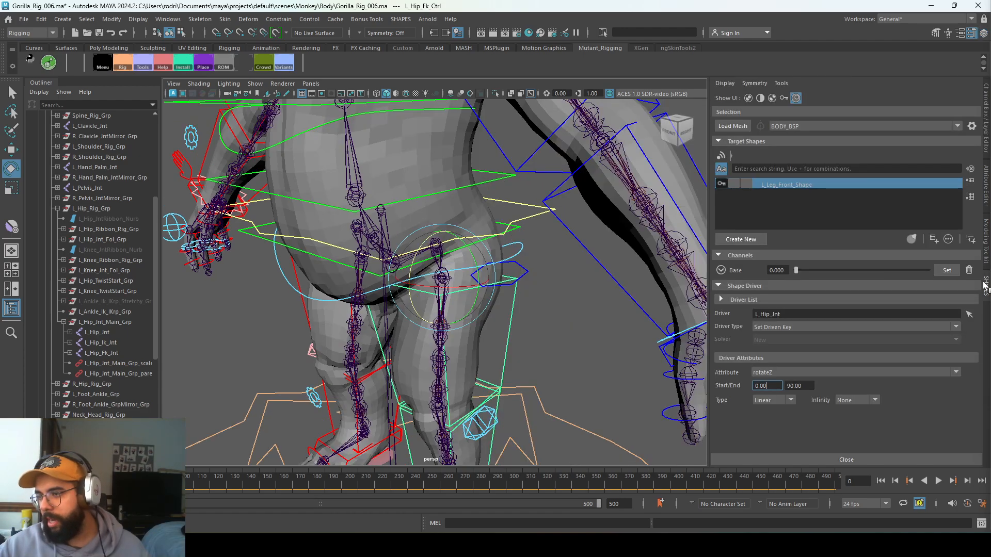
# Create the opposite target of L_Leg_Front_Shape for the right leg
pyautogui.click(721, 271)
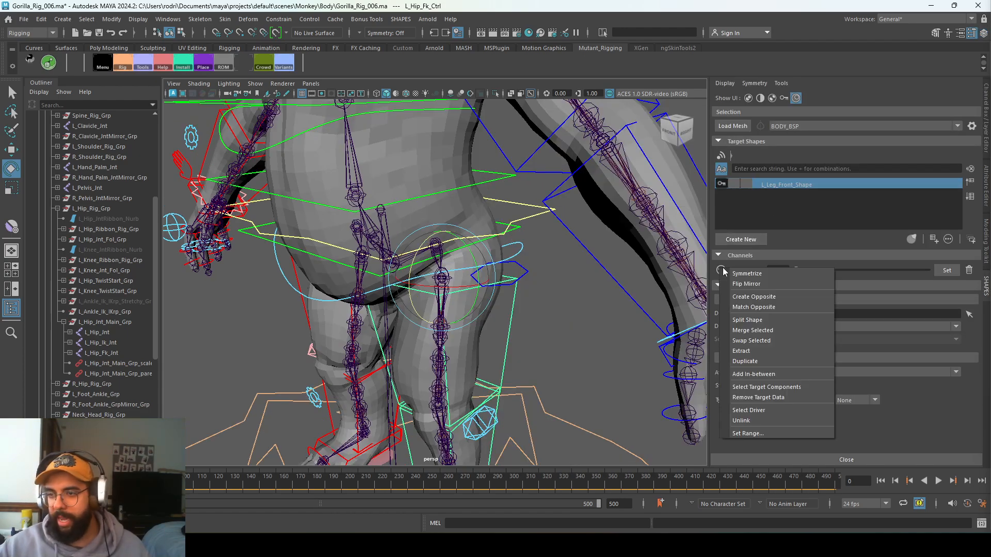
pyautogui.click(771, 204)
pyautogui.click(721, 271)
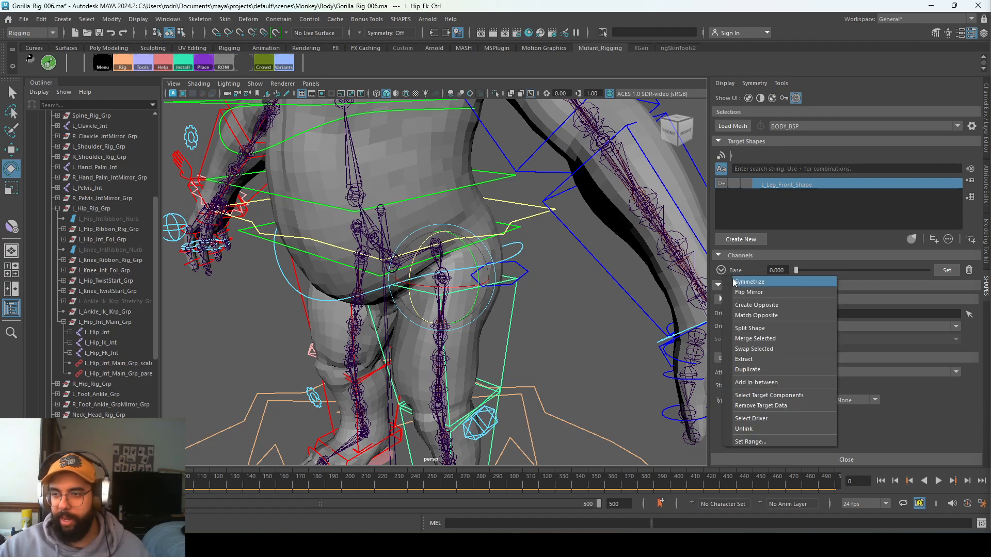
pyautogui.click(768, 306)
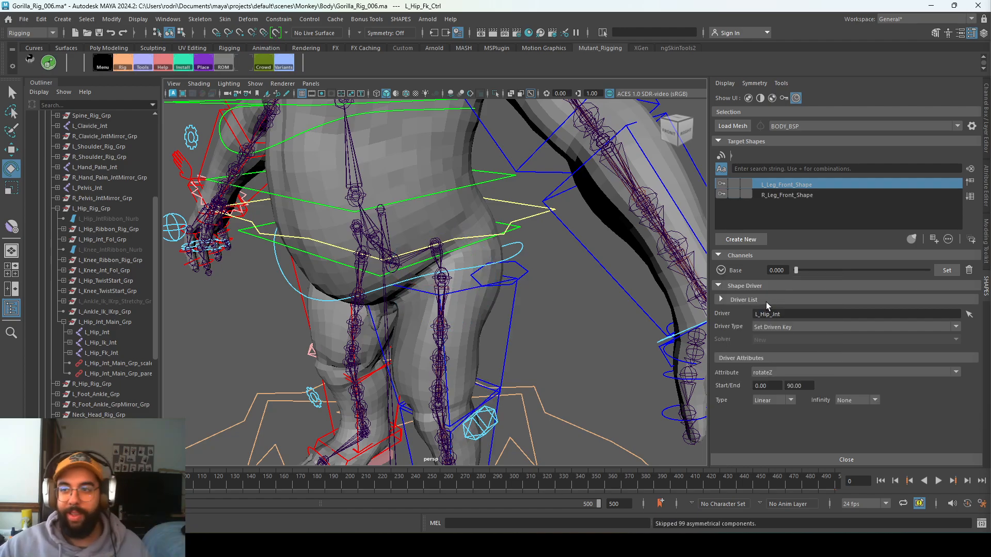
# Inspect the driver settings and end value of R_Leg_Front_Shape
pyautogui.click(793, 194)
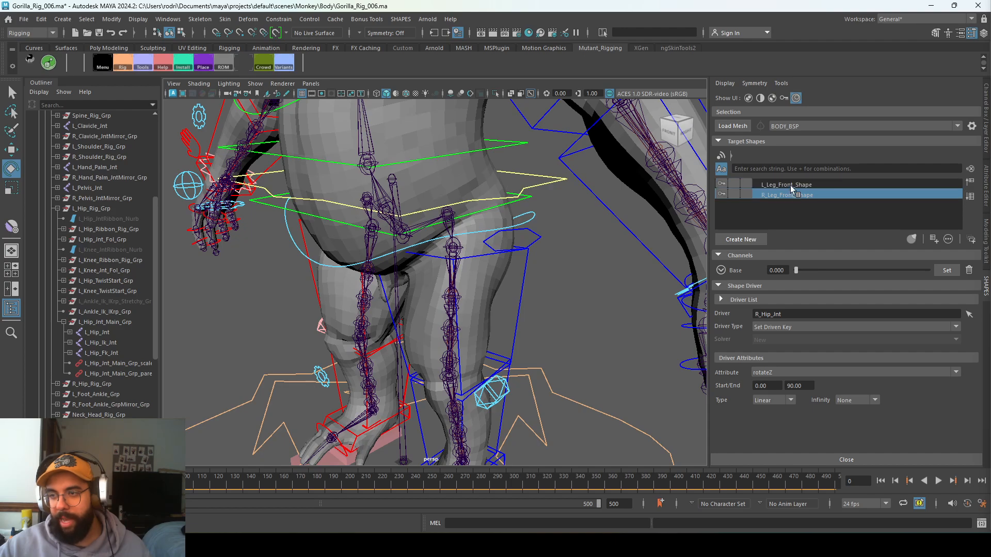
pyautogui.click(787, 386)
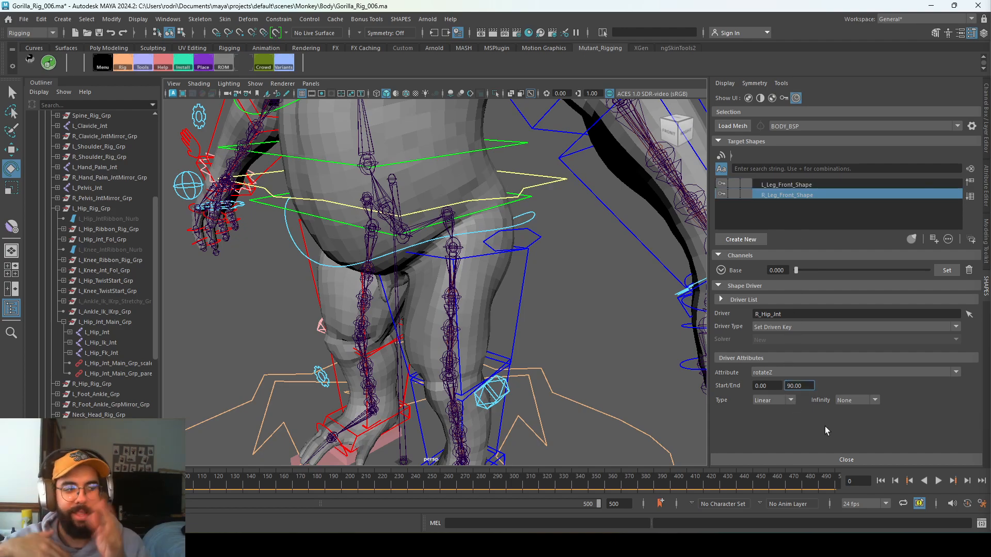
pyautogui.keyDown('alt'); pyautogui.moveTo(542, 355); pyautogui.dragTo(506, 324); pyautogui.keyUp('alt')
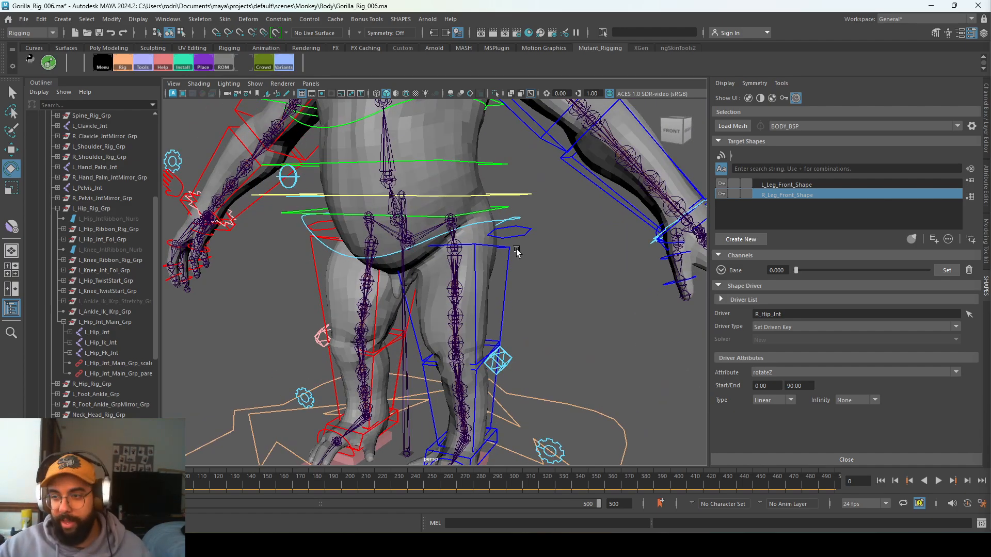
pyautogui.click(787, 386)
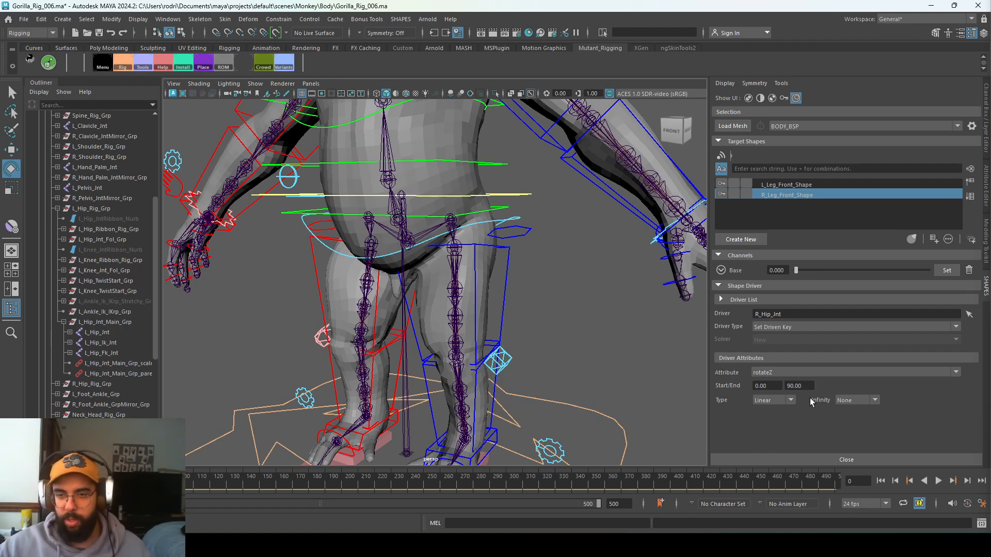
# Raise the right leg with R_Hip_Fk_Ctrl to test its driven shape and undo the rotation
pyautogui.click(320, 274)
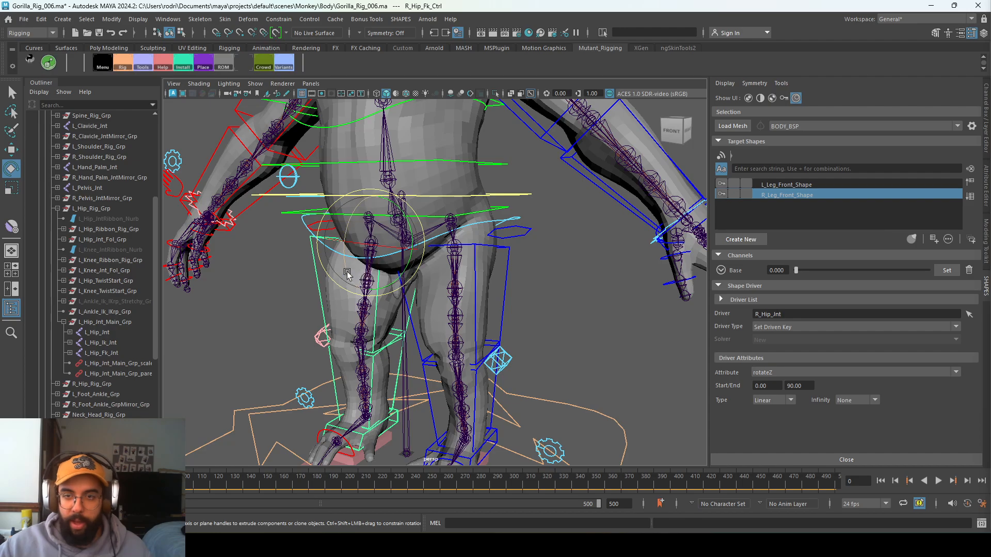
pyautogui.moveTo(362, 227); pyautogui.dragTo(538, 236)
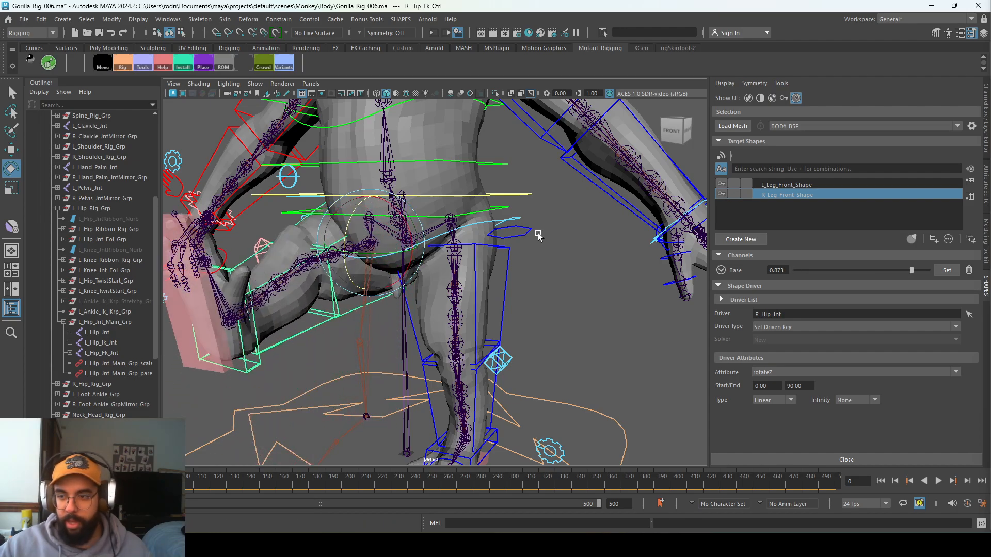
pyautogui.keyDown('alt'); pyautogui.moveTo(480, 261); pyautogui.dragTo(519, 299); pyautogui.keyUp('alt')
pyautogui.hotkey('ctrl', 'z')
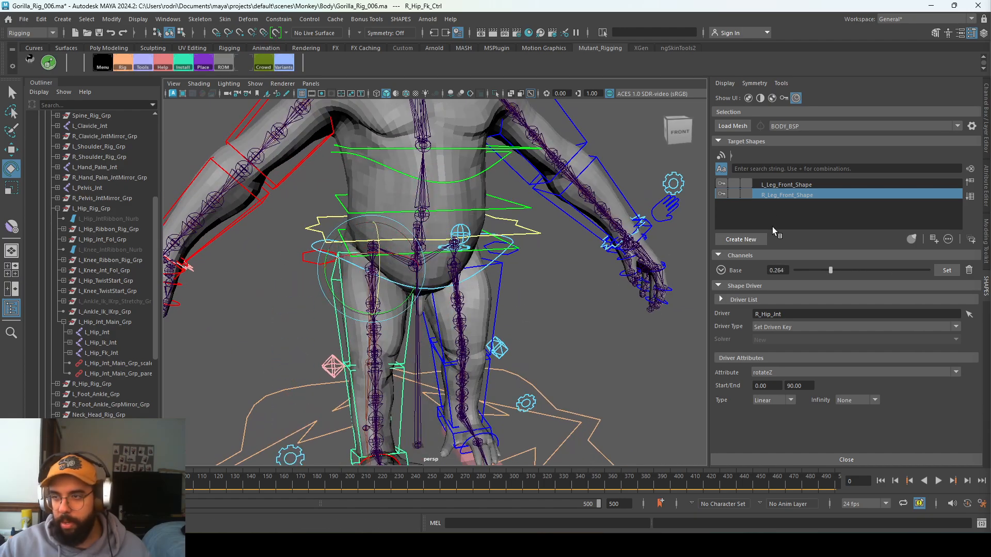
# Compare both leg targets and rotate R_Hip_Fk_Ctrl again to check how R_Leg_Front_Shape reacts
pyautogui.click(797, 184)
pyautogui.moveTo(829, 271); pyautogui.dragTo(794, 269)
pyautogui.click(787, 195)
pyautogui.keyDown('alt'); pyautogui.moveTo(400, 282); pyautogui.dragTo(406, 239); pyautogui.keyUp('alt')
pyautogui.keyDown('alt'); pyautogui.moveTo(431, 314); pyautogui.dragTo(458, 312); pyautogui.keyUp('alt')
pyautogui.moveTo(534, 299); pyautogui.dragTo(573, 299, button='middle')
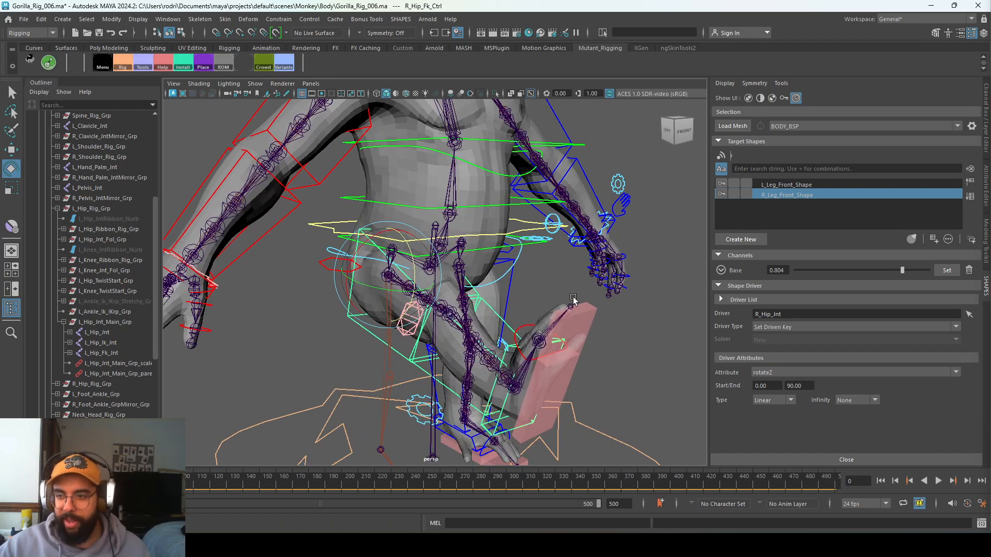
# Try an end value of -90 for R_Leg_Front_Shape's driver and rotate the right hip control to test it
pyautogui.click(787, 386)
pyautogui.write('-')
pyautogui.press('Return')
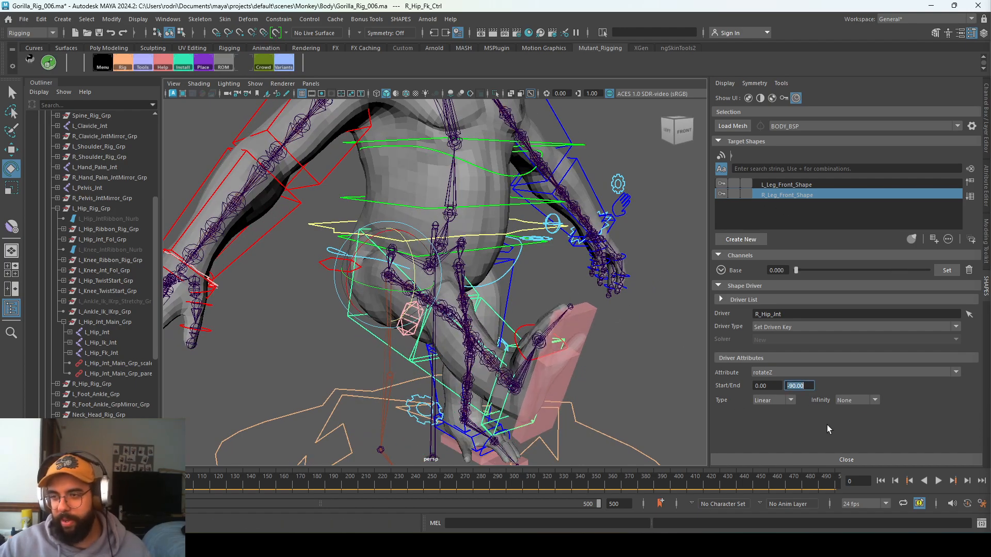
pyautogui.keyDown('alt'); pyautogui.moveTo(464, 290); pyautogui.dragTo(476, 288); pyautogui.keyUp('alt')
pyautogui.moveTo(418, 264); pyautogui.dragTo(526, 253)
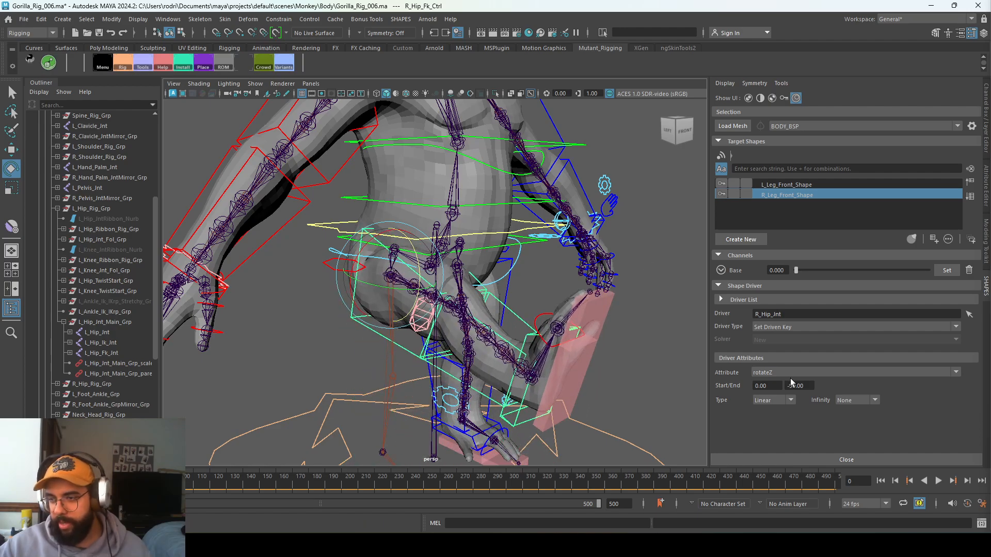
pyautogui.press('BackSpace')
pyautogui.press('Return')
# Undo the test rotations and the end value change on R_Leg_Front_Shape's driver
pyautogui.keyDown('alt'); pyautogui.moveTo(548, 311); pyautogui.dragTo(493, 305); pyautogui.keyUp('alt')
pyautogui.moveTo(500, 304); pyautogui.dragTo(505, 363, button='middle')
pyautogui.hotkey('ctrl', 'z')
pyautogui.hotkey('ctrl', 'z')
pyautogui.hotkey('ctrl', 'z')
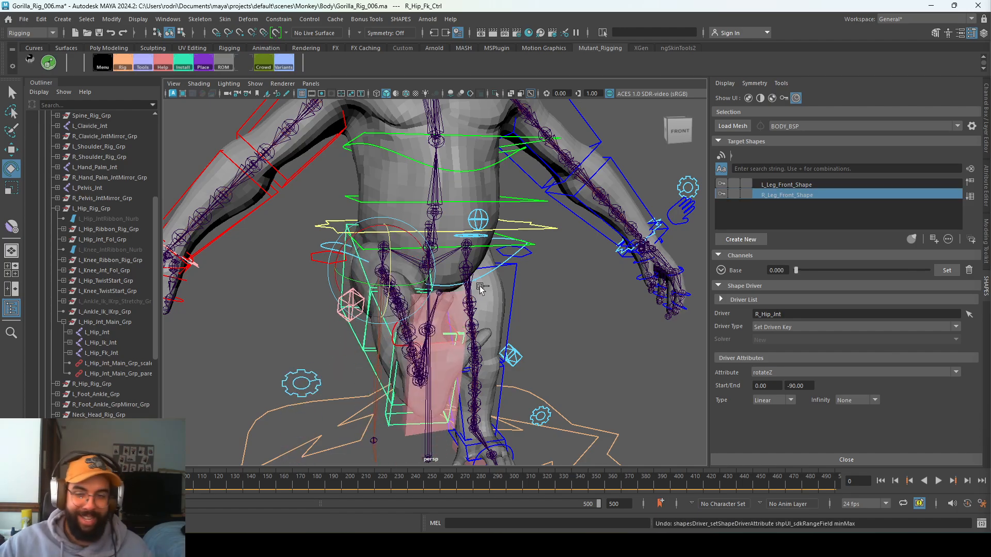
pyautogui.keyDown('alt'); pyautogui.moveTo(466, 264); pyautogui.dragTo(426, 295); pyautogui.keyUp('alt')
pyautogui.hotkey('ctrl', 'z')
pyautogui.hotkey('ctrl', 'z')
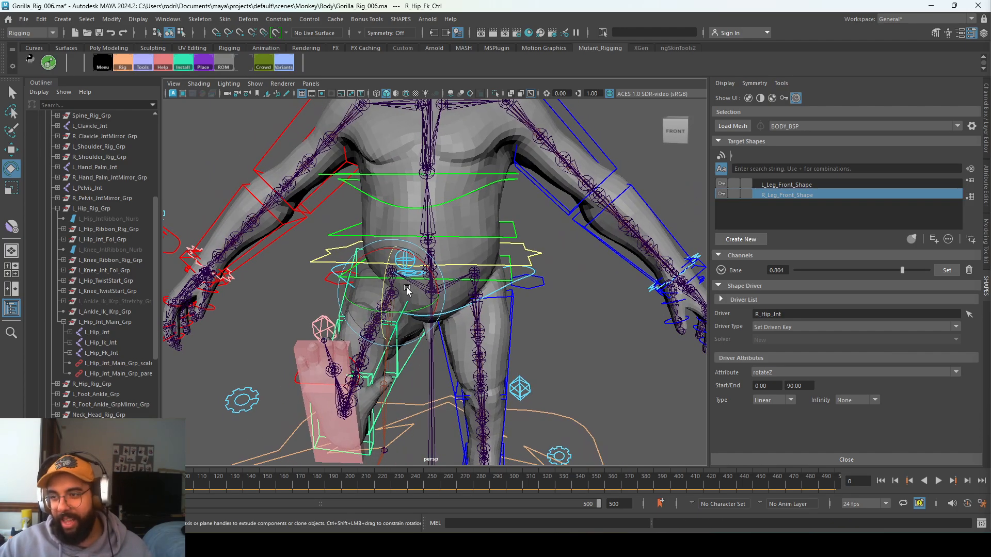
# Rotate R_Hip_Fk_Ctrl once more to check the right leg shape and undo back to the neutral pose
pyautogui.moveTo(407, 290); pyautogui.dragTo(455, 279, button='middle')
pyautogui.hotkey('ctrl', 'z')
pyautogui.keyDown('alt'); pyautogui.moveTo(456, 279); pyautogui.dragTo(439, 272); pyautogui.keyUp('alt')
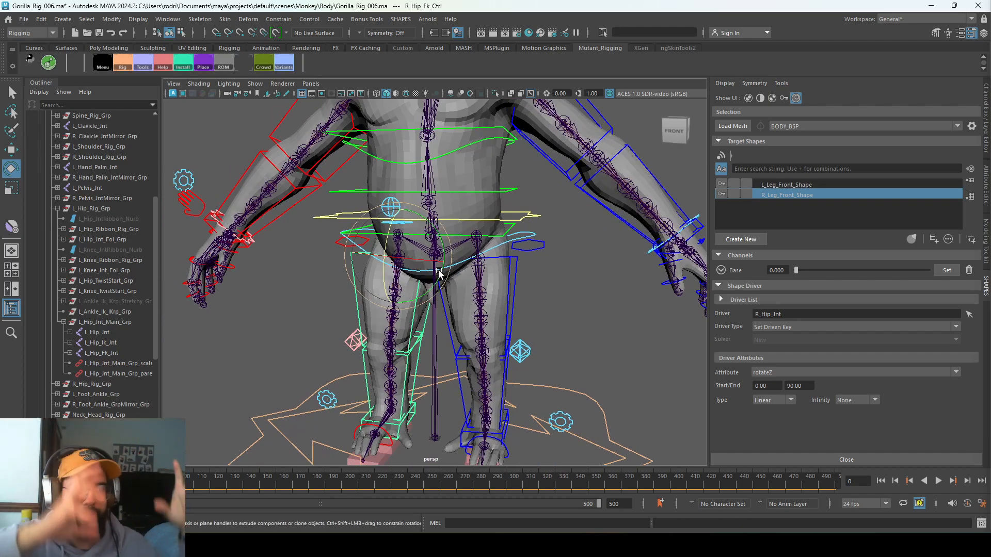
pyautogui.keyDown('alt'); pyautogui.moveTo(468, 266); pyautogui.dragTo(471, 342, button='middle'); pyautogui.keyUp('alt')
pyautogui.keyDown('alt'); pyautogui.moveTo(471, 342); pyautogui.dragTo(468, 345); pyautogui.keyUp('alt')
pyautogui.keyDown('alt'); pyautogui.moveTo(453, 336); pyautogui.dragTo(433, 305, button='middle'); pyautogui.keyUp('alt')
pyautogui.scroll(1, 448, 316)
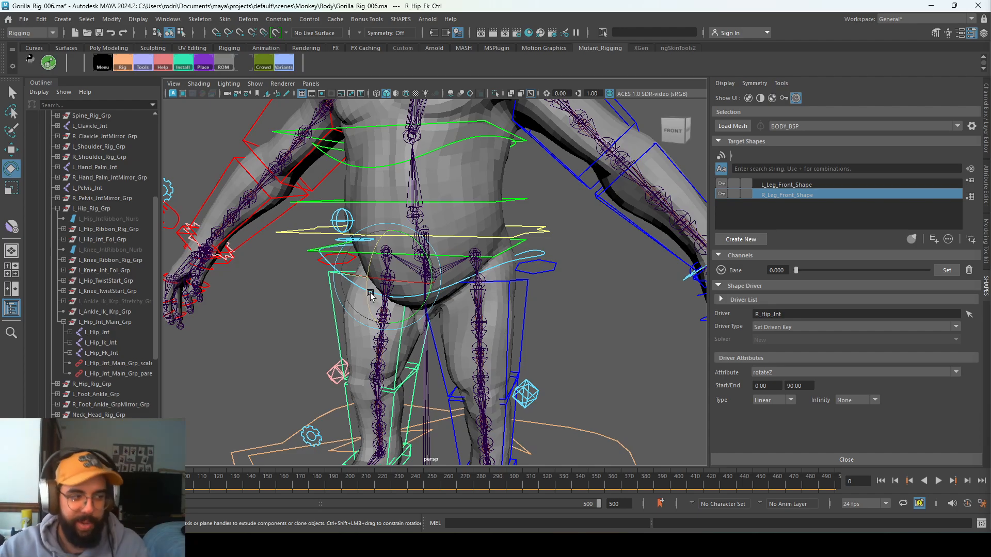
# Collapse Mutant_Tools_Grp in the scene hierarchy and select the Low mesh
pyautogui.scroll(-3, 372, 269)
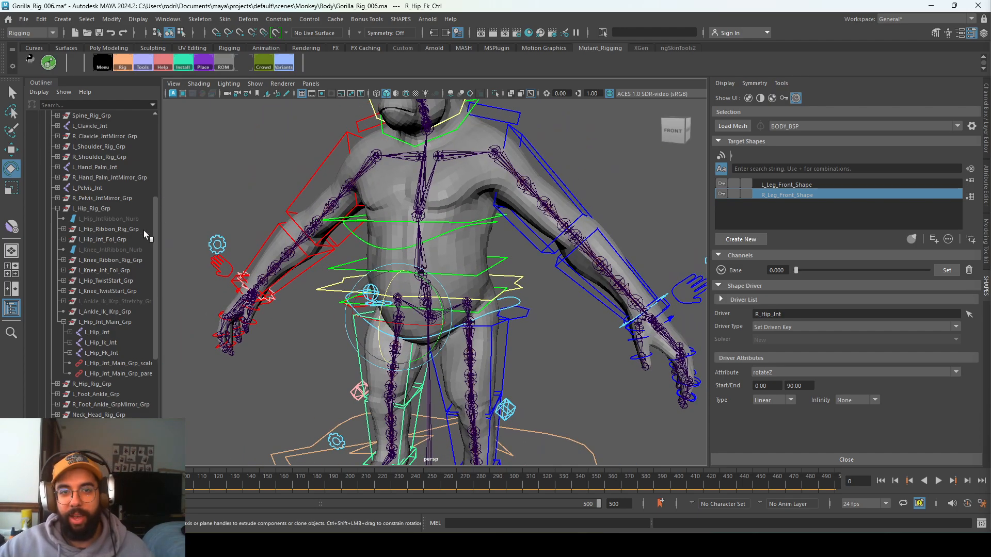
pyautogui.scroll(5, 89, 254)
pyautogui.click(37, 199)
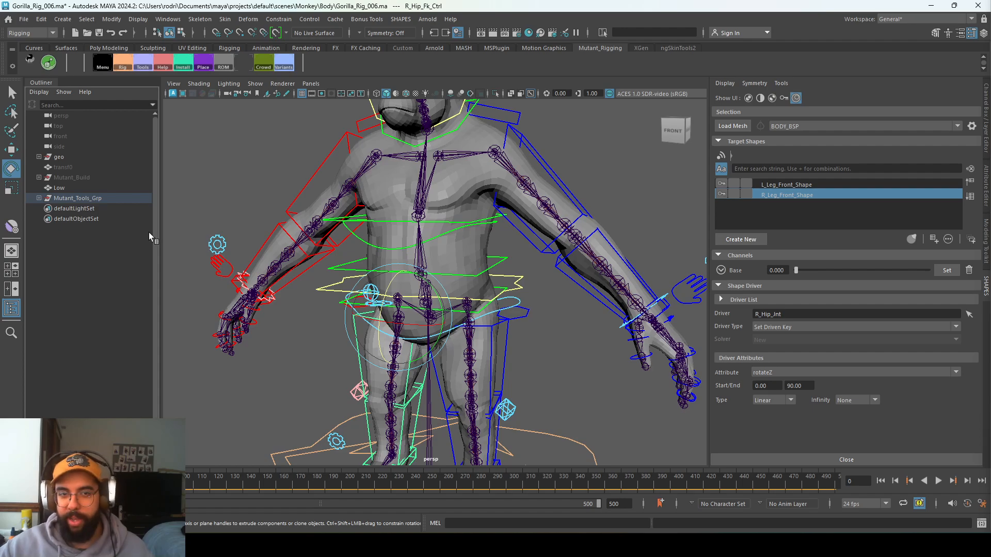
pyautogui.click(92, 189)
pyautogui.keyDown('alt'); pyautogui.moveTo(555, 255); pyautogui.dragTo(535, 252, button='middle'); pyautogui.keyUp('alt')
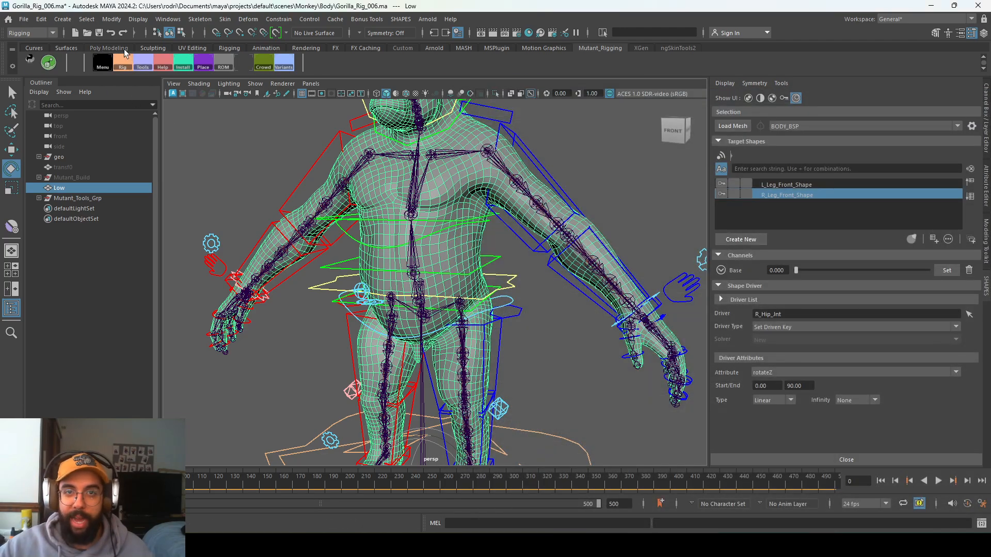
# Open the Shape Editor and inspect the left and right leg front targets under BODY_BSP
pyautogui.click(154, 48)
pyautogui.click(429, 63)
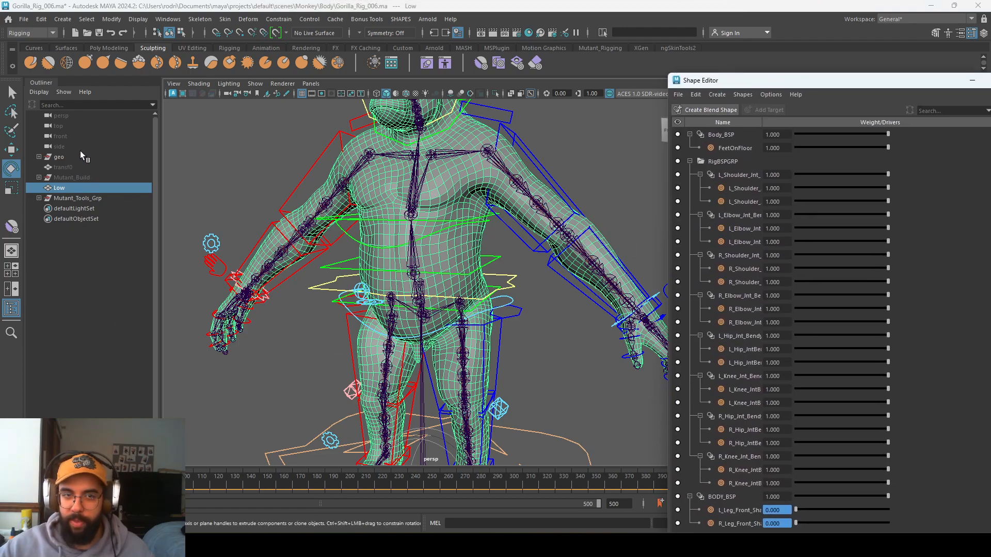
pyautogui.moveTo(796, 509)
pyautogui.mouseDown()
pyautogui.moveTo(878, 505)
pyautogui.moveTo(792, 506)
pyautogui.mouseUp()
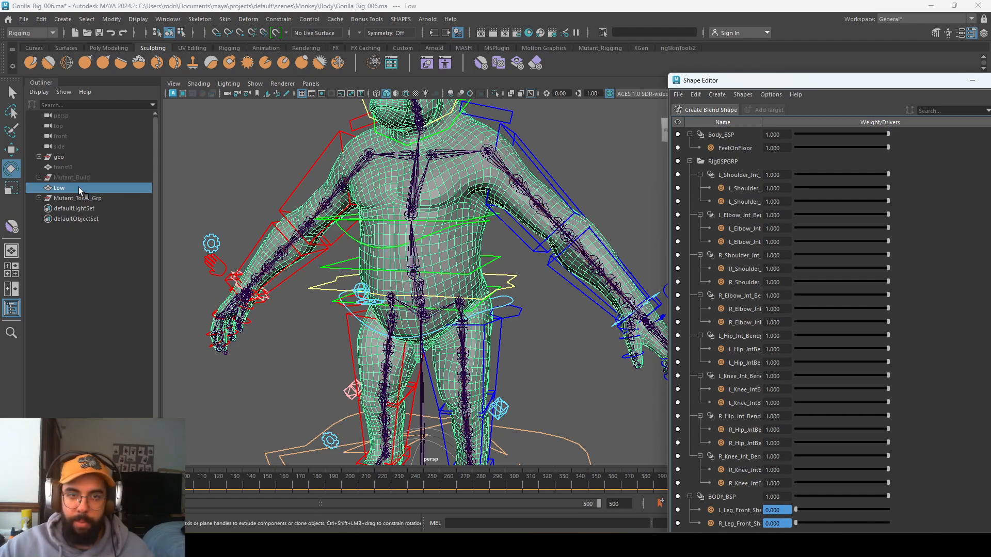
# Duplicate the hidden gorila_T_pose_geo mesh inside the geo group and unparent the copy to the scene's top level
pyautogui.click(39, 157)
pyautogui.click(45, 167)
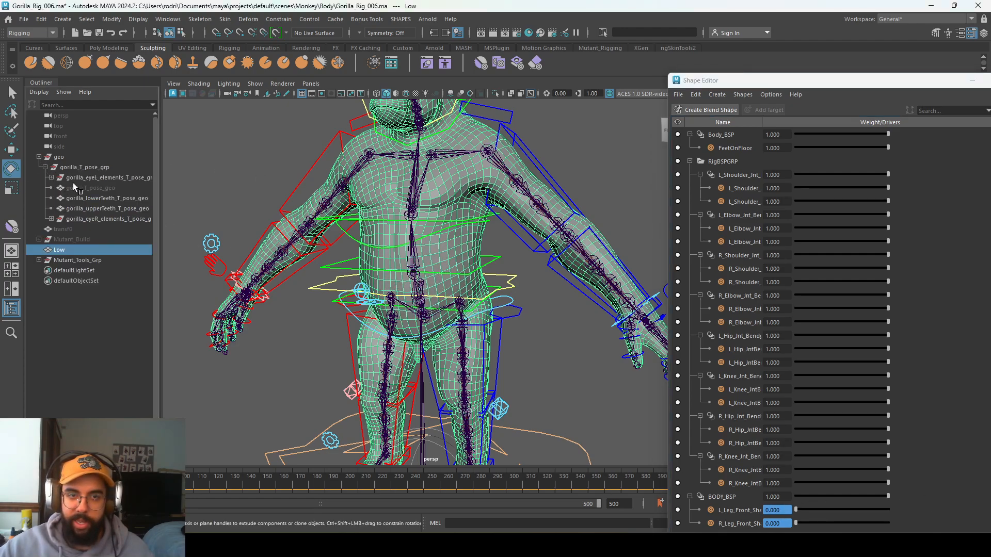
pyautogui.click(78, 188)
pyautogui.keyDown('ctrl'); pyautogui.click(91, 251); pyautogui.keyUp('ctrl')
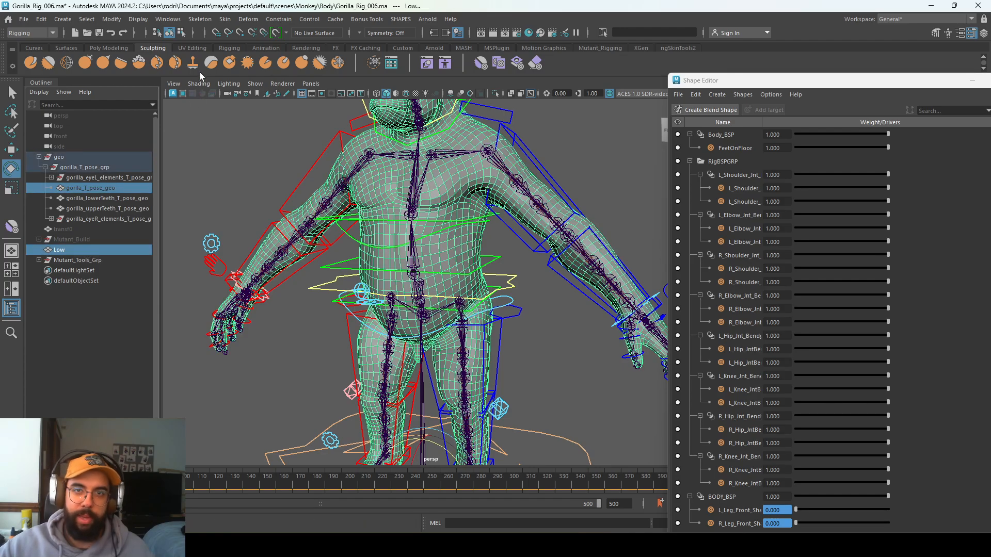
pyautogui.click(94, 186)
pyautogui.hotkey('ctrl', 'd')
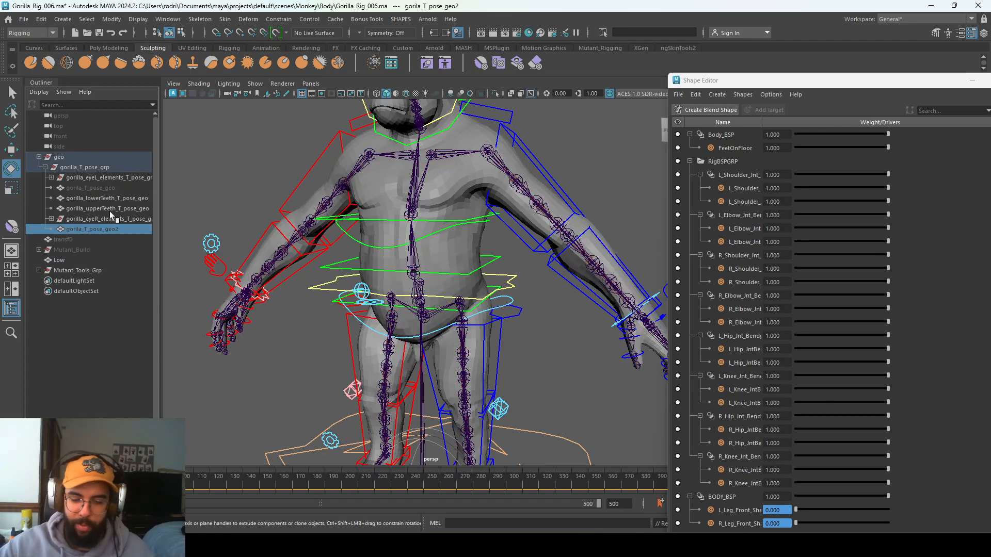
pyautogui.hotkey('shift', 'p')
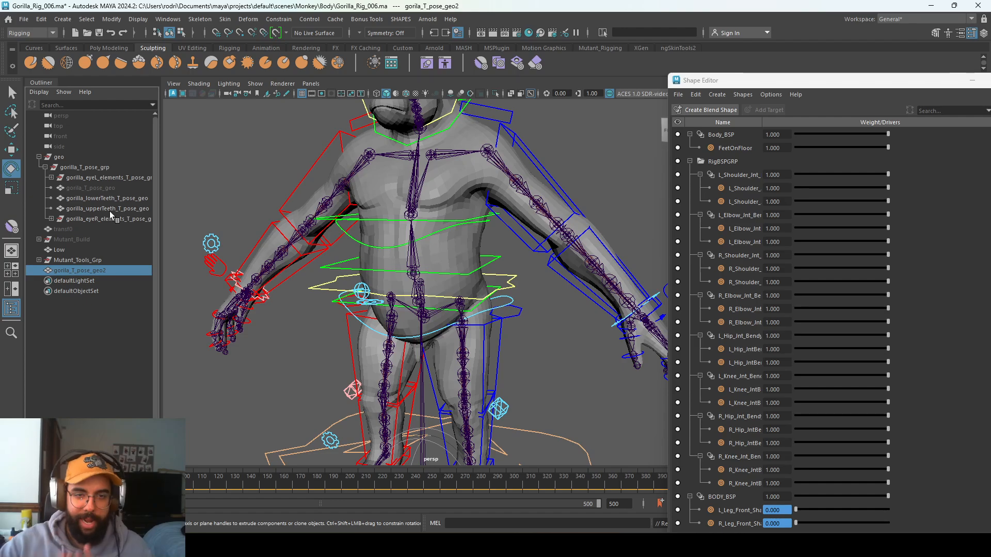
# Try to bind the duplicated T-pose mesh to the Low mesh with a Wrap deformer
pyautogui.keyDown('ctrl'); pyautogui.click(75, 250); pyautogui.keyUp('ctrl')
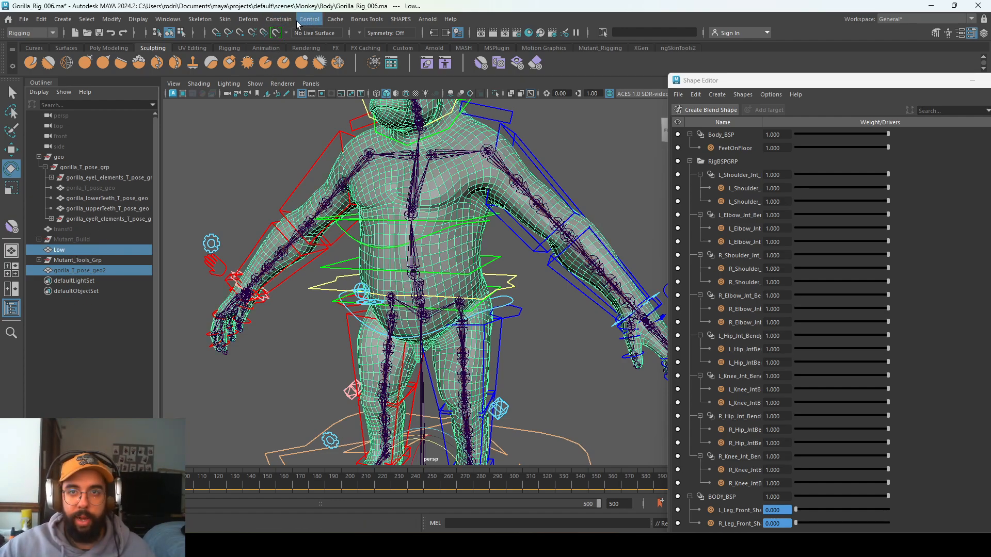
pyautogui.click(249, 19)
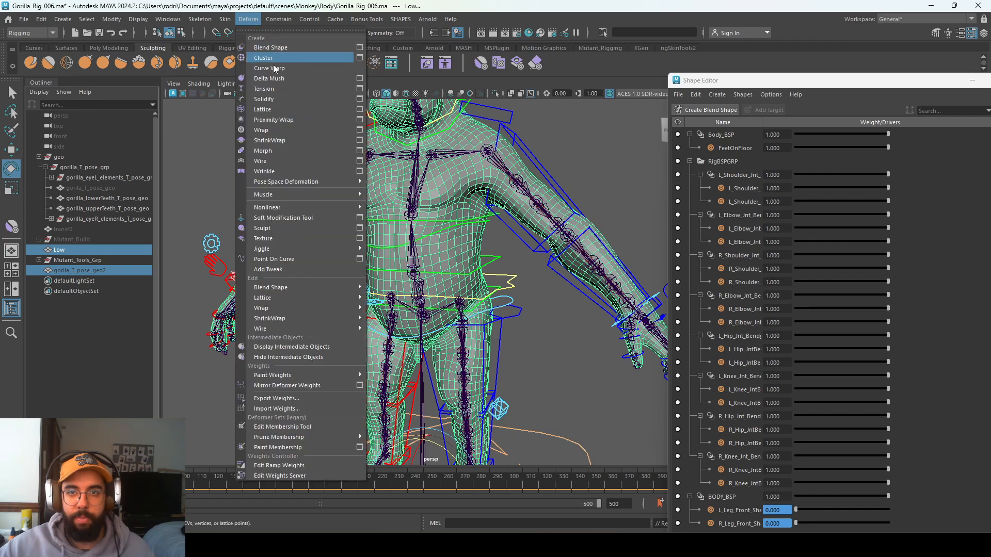
pyautogui.click(281, 132)
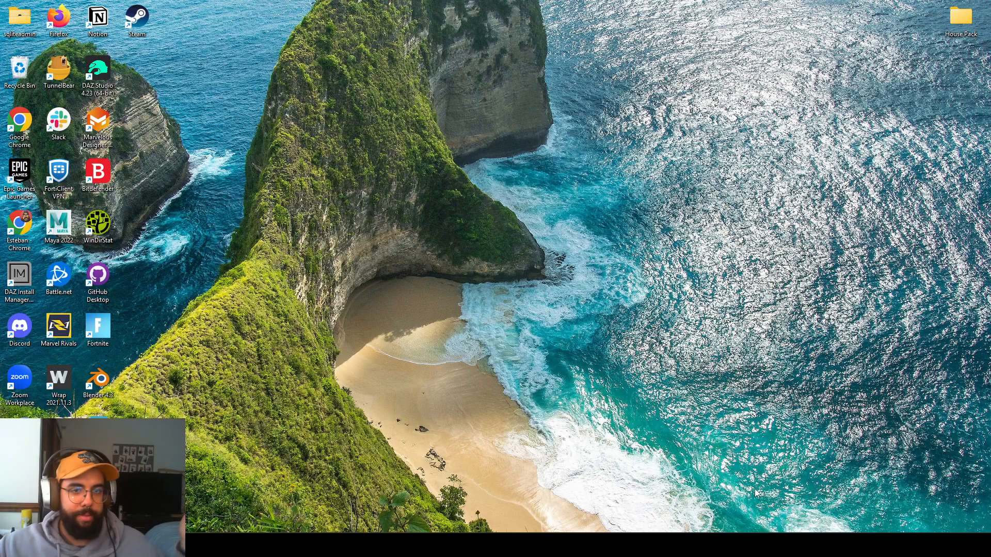